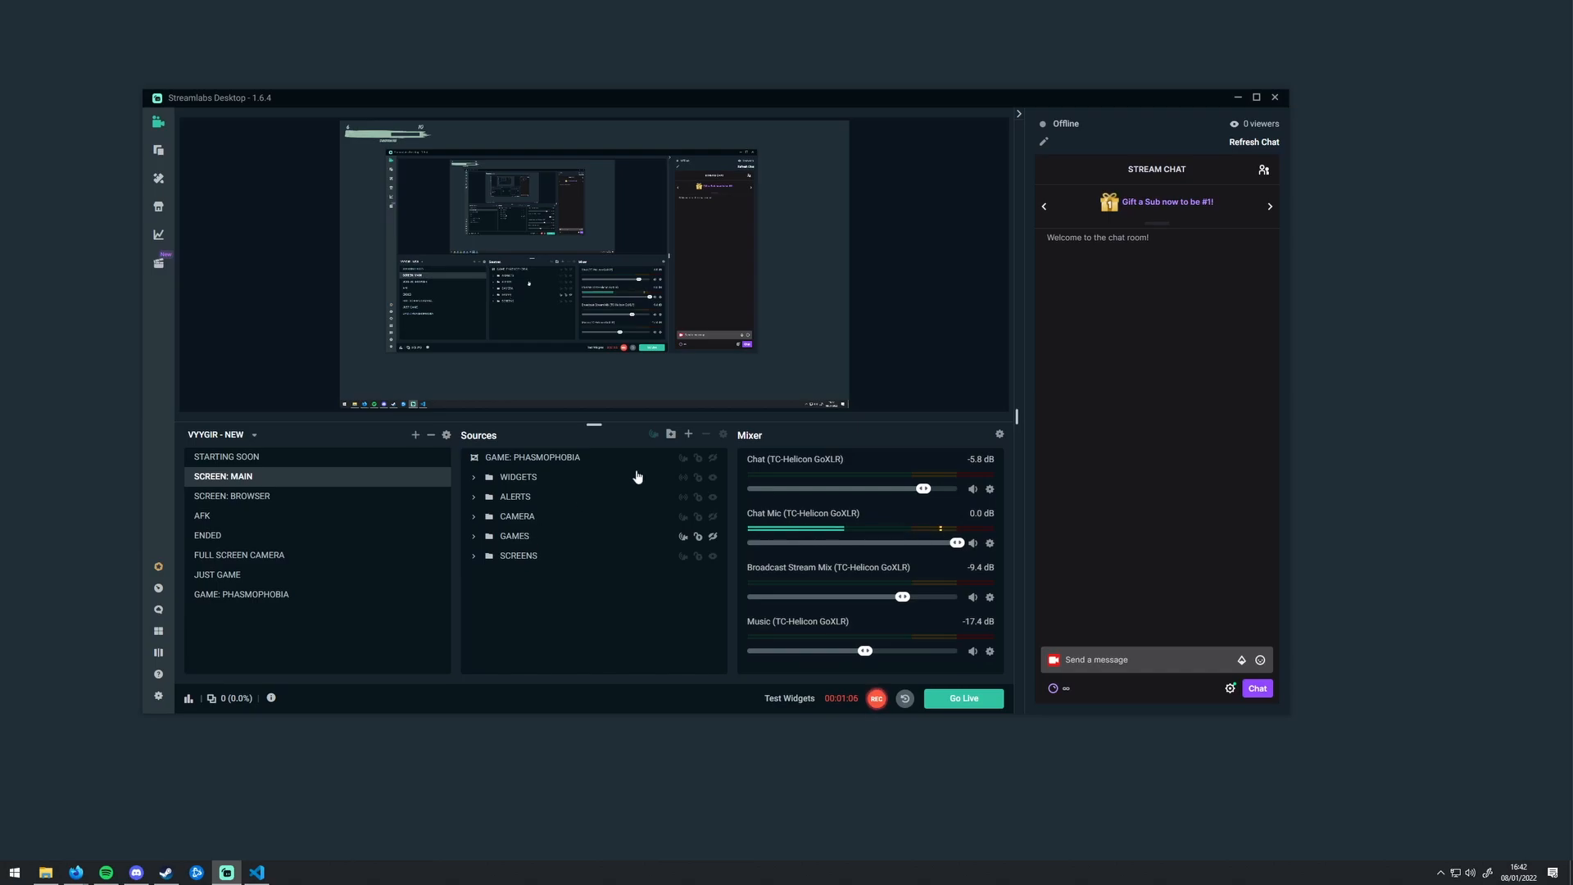
Step: Review the mixer's advanced audio settings, plus the streaming and recording output settings
click(1000, 436)
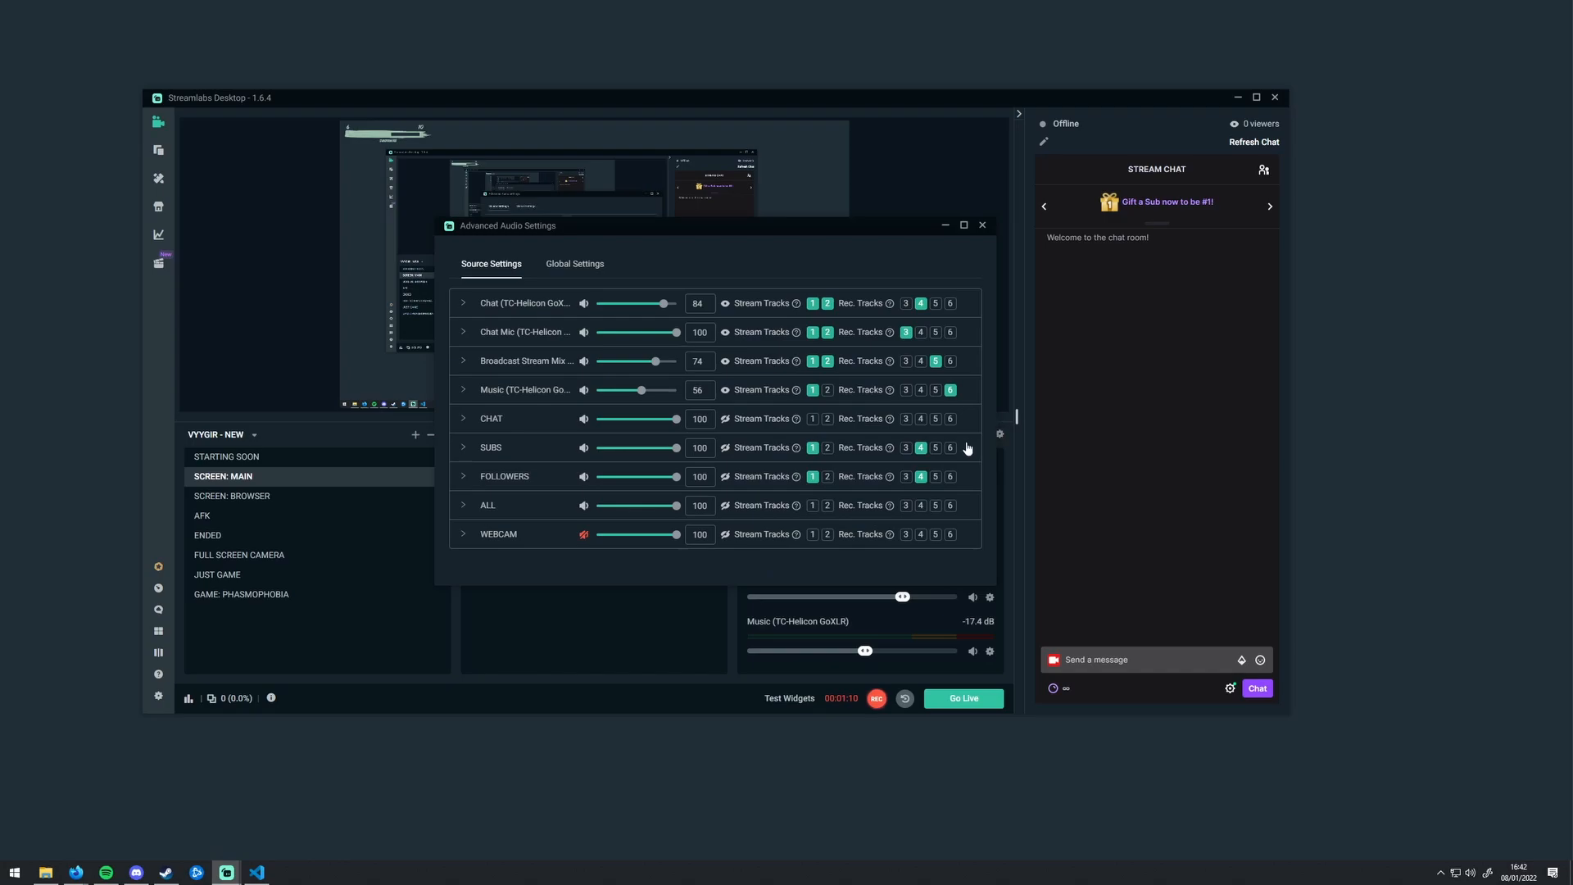
click(982, 225)
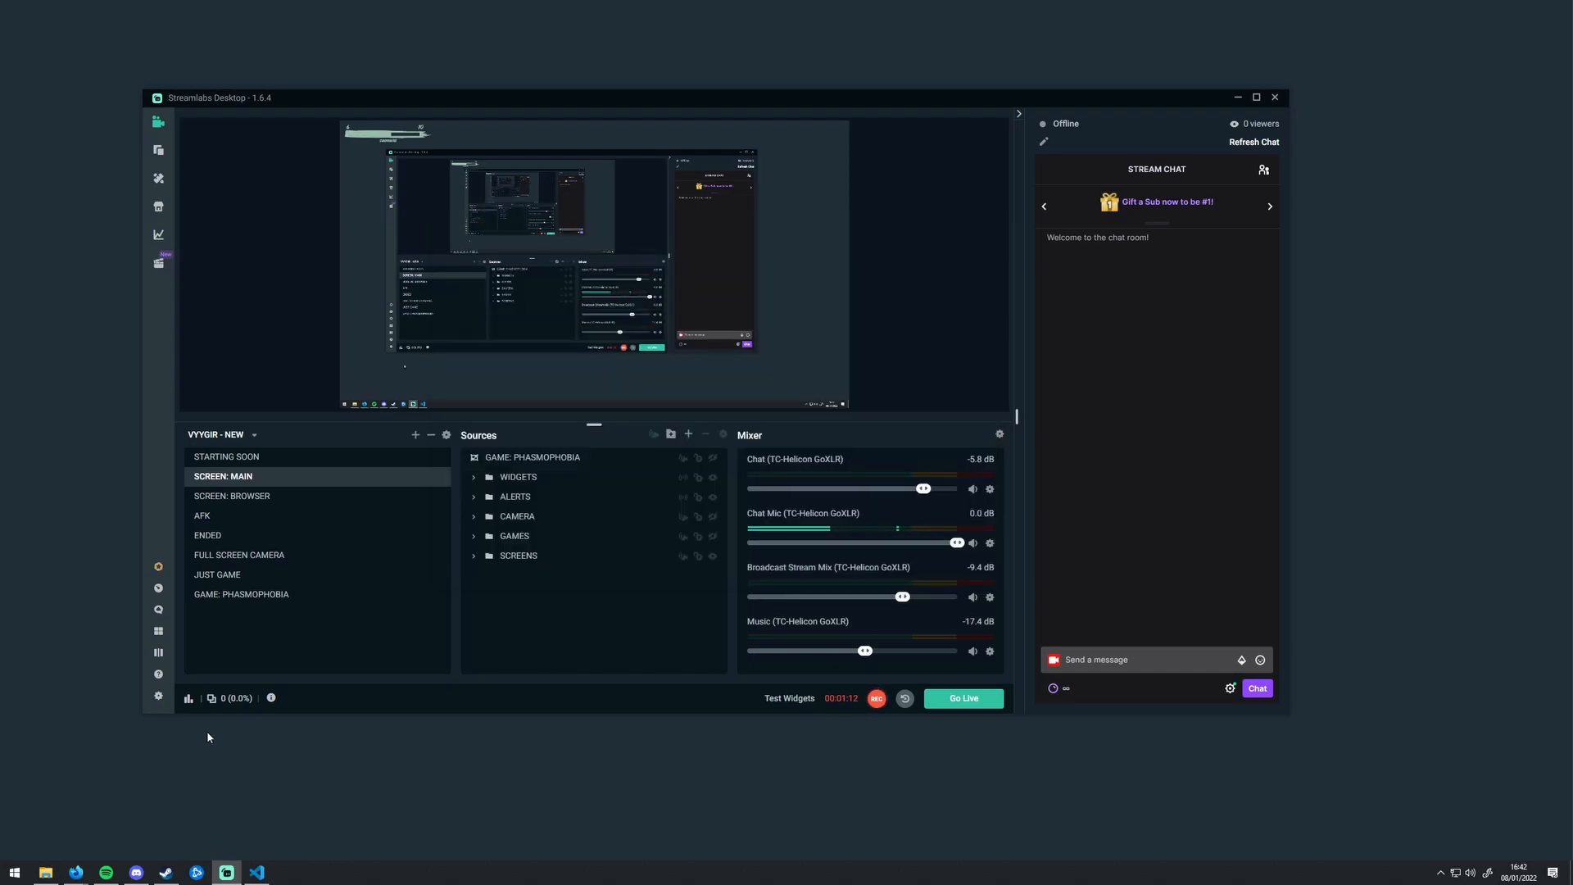
click(159, 696)
click(534, 261)
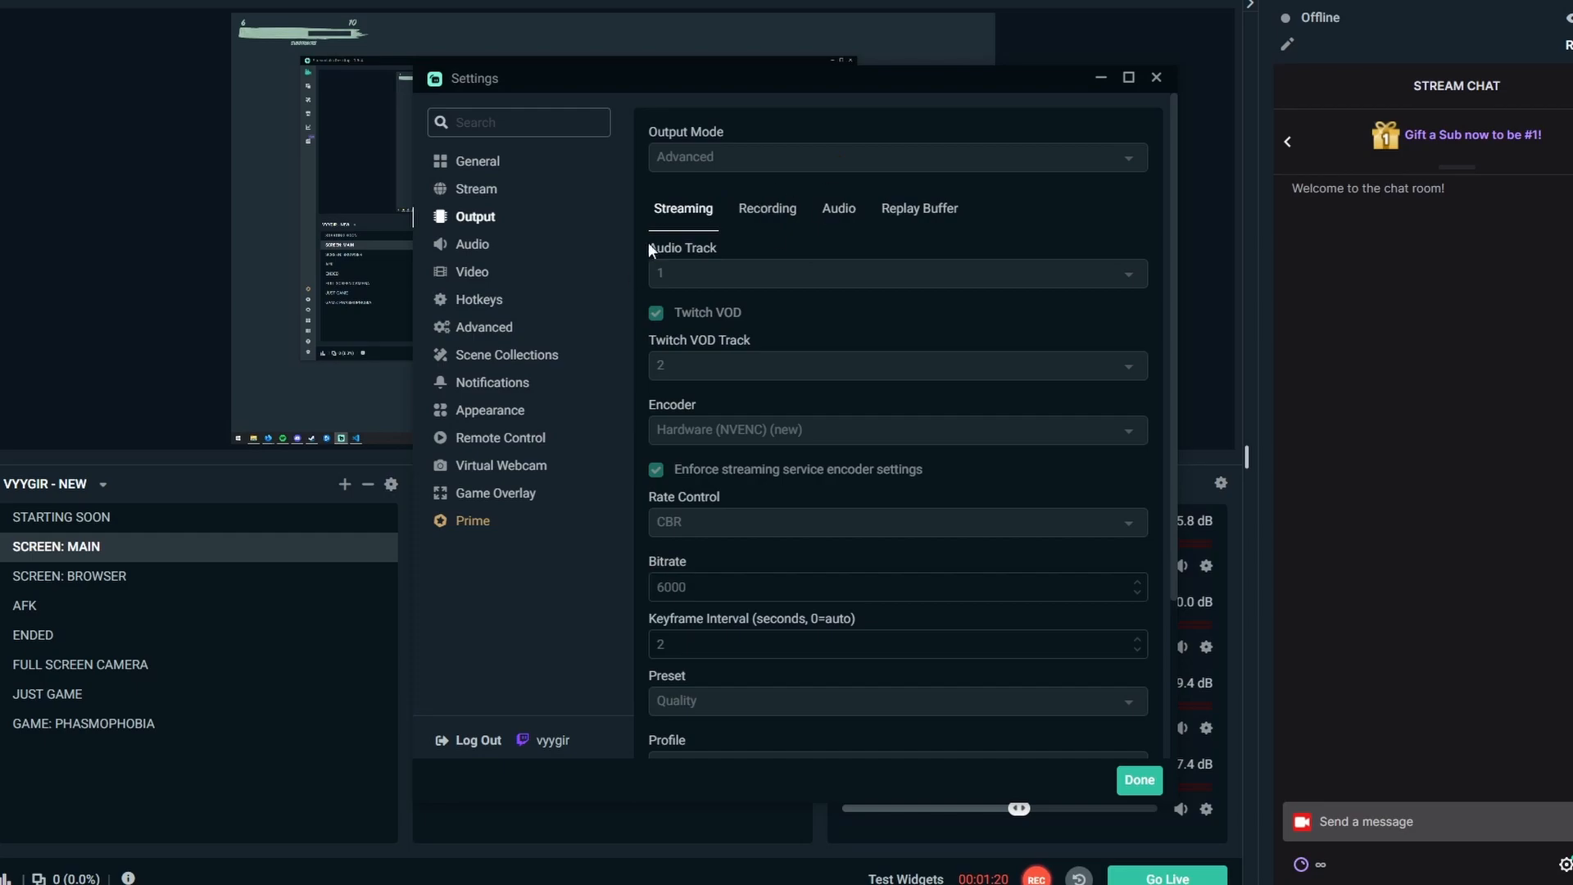
click(768, 213)
click(680, 218)
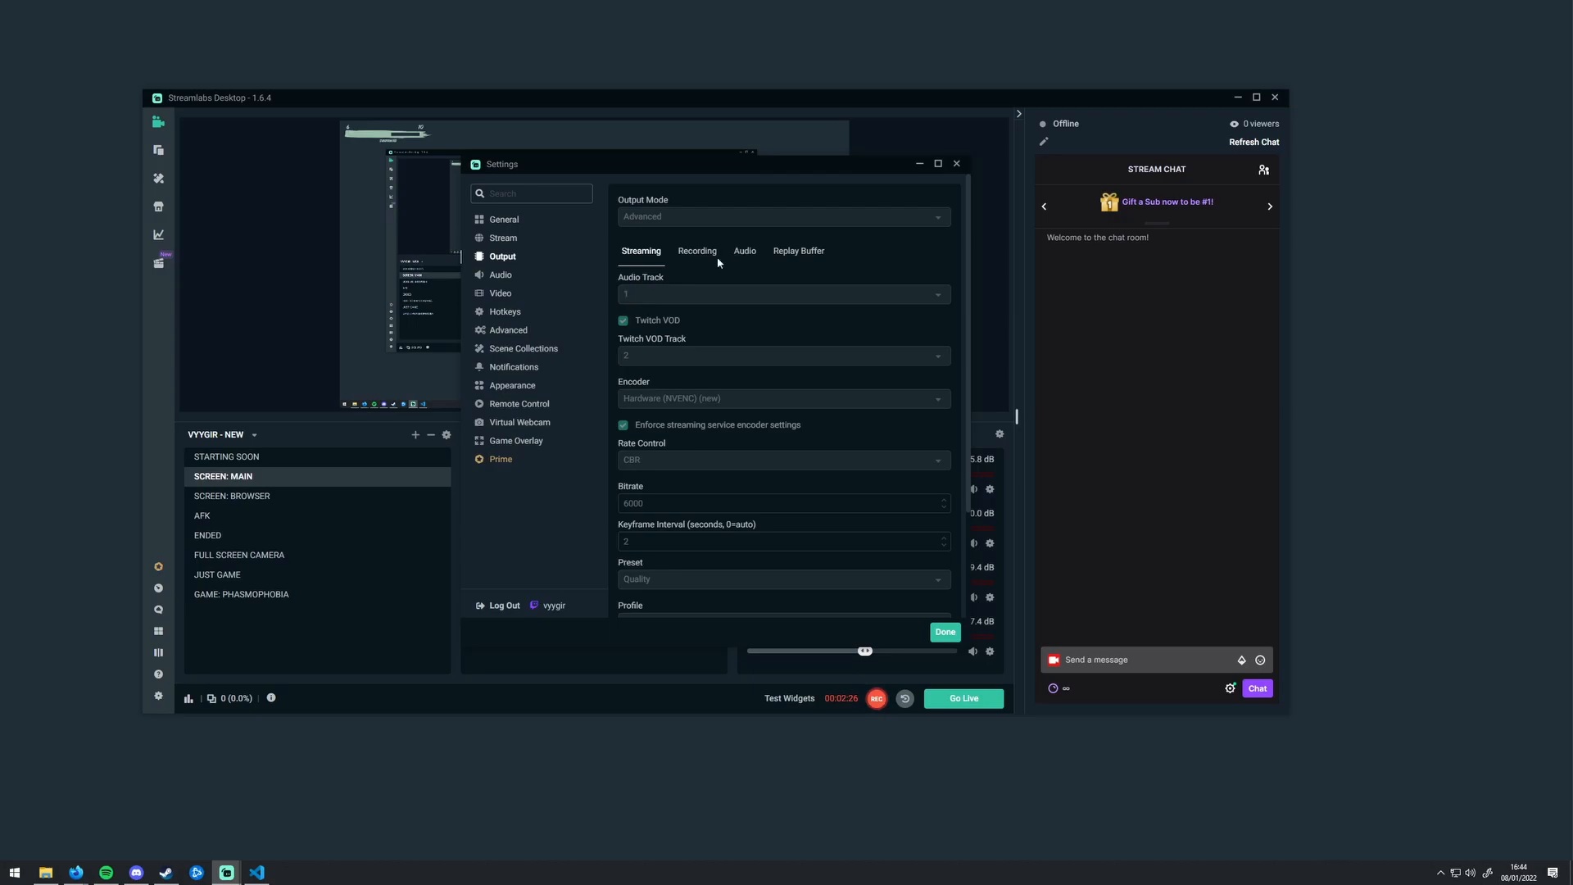
click(957, 163)
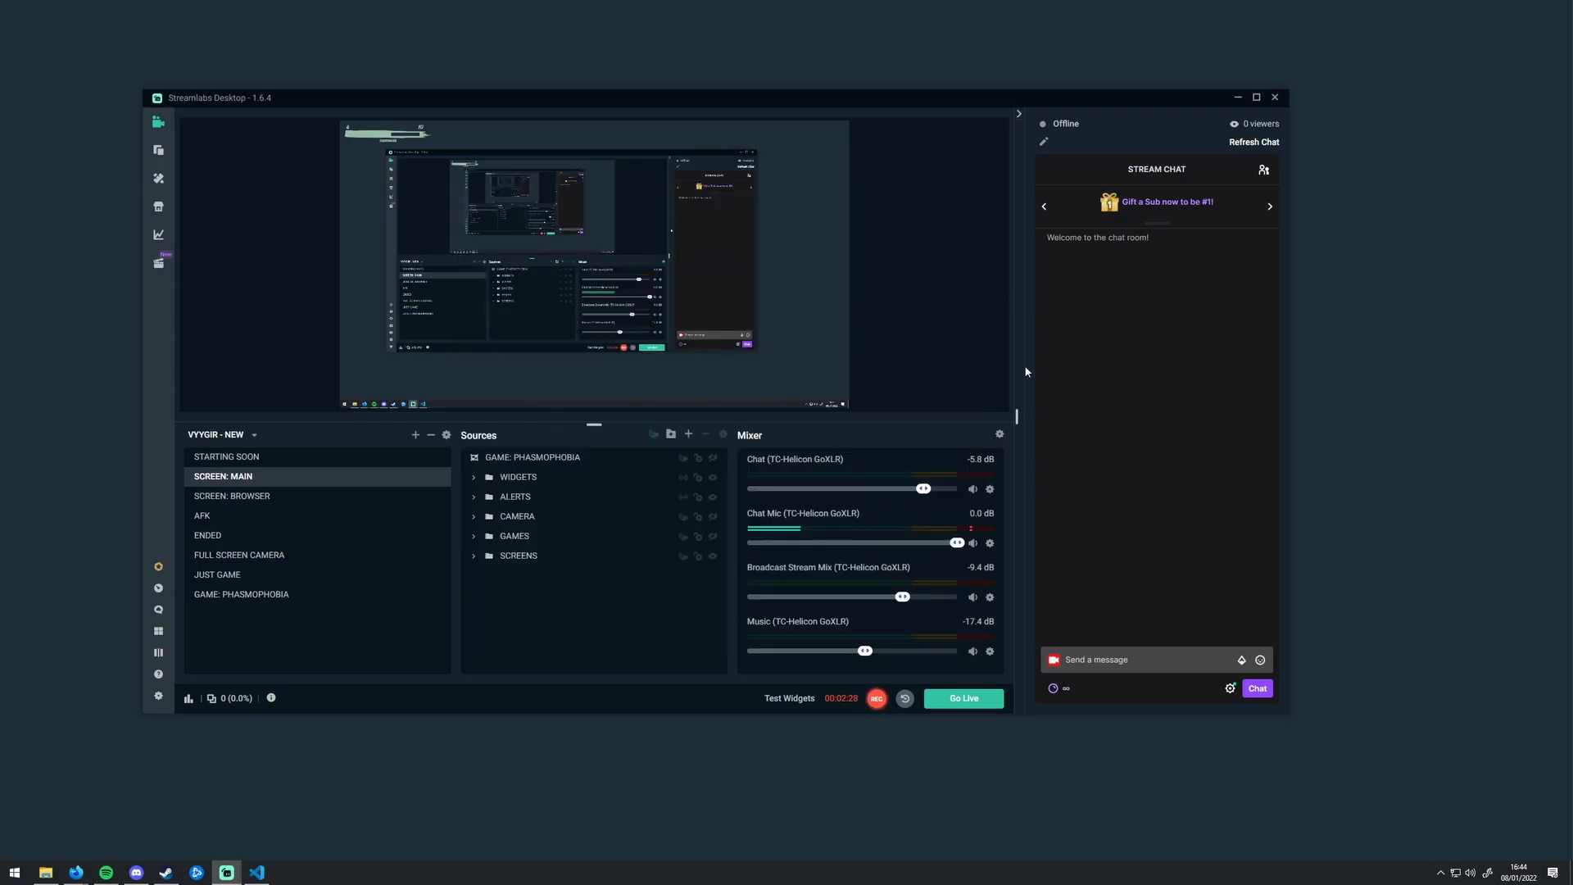
Step: Compare each source's stream and recording tracks in the advanced audio settings with the audio tracks in the streaming output settings
click(999, 433)
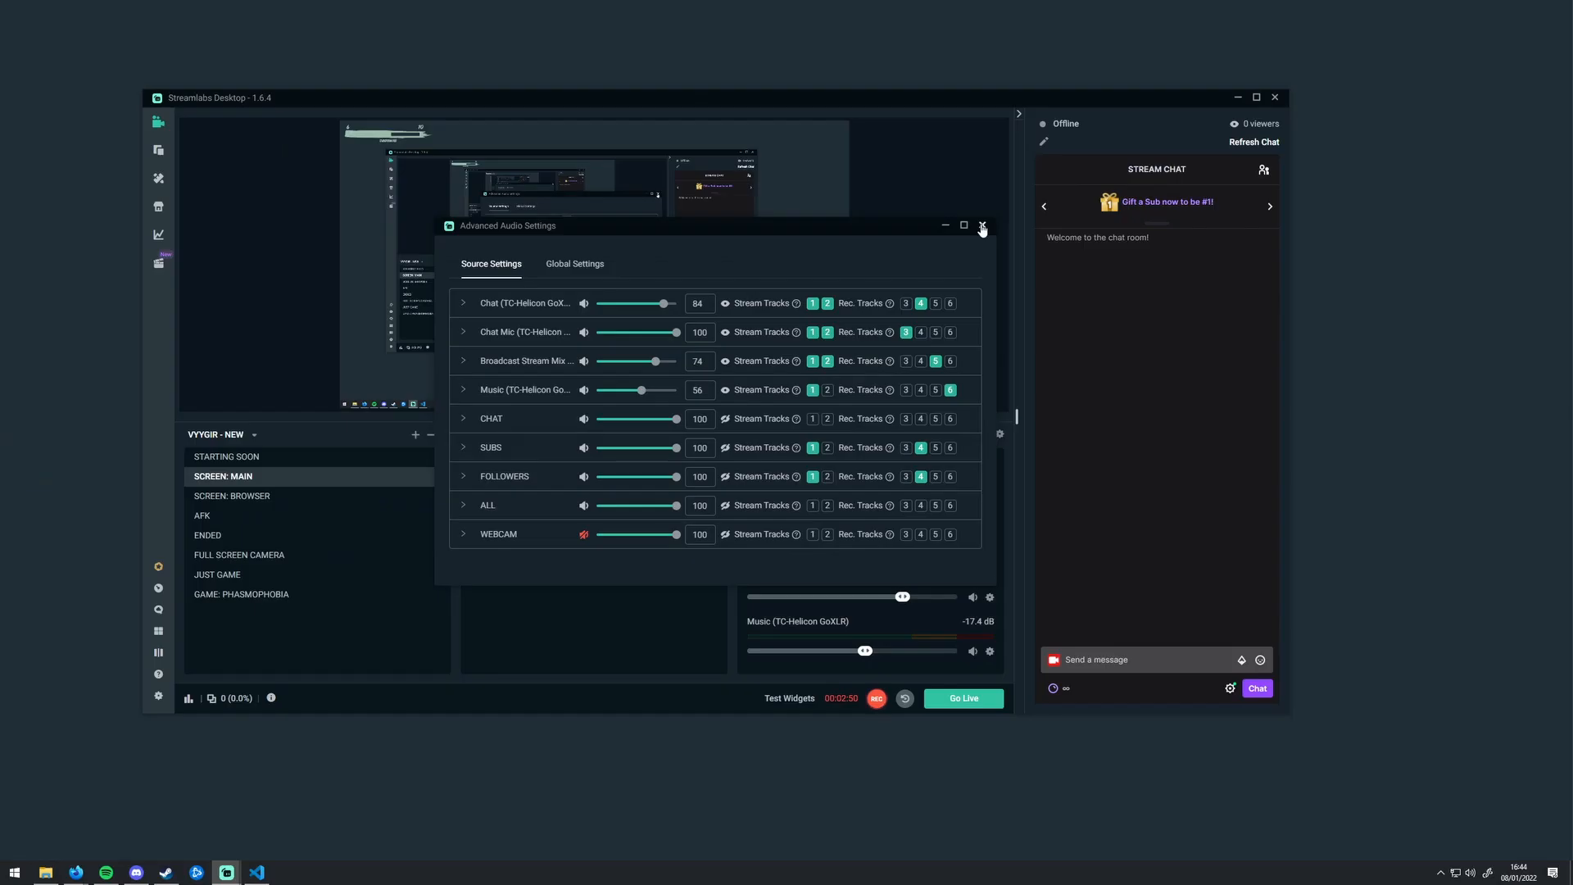
click(1334, 83)
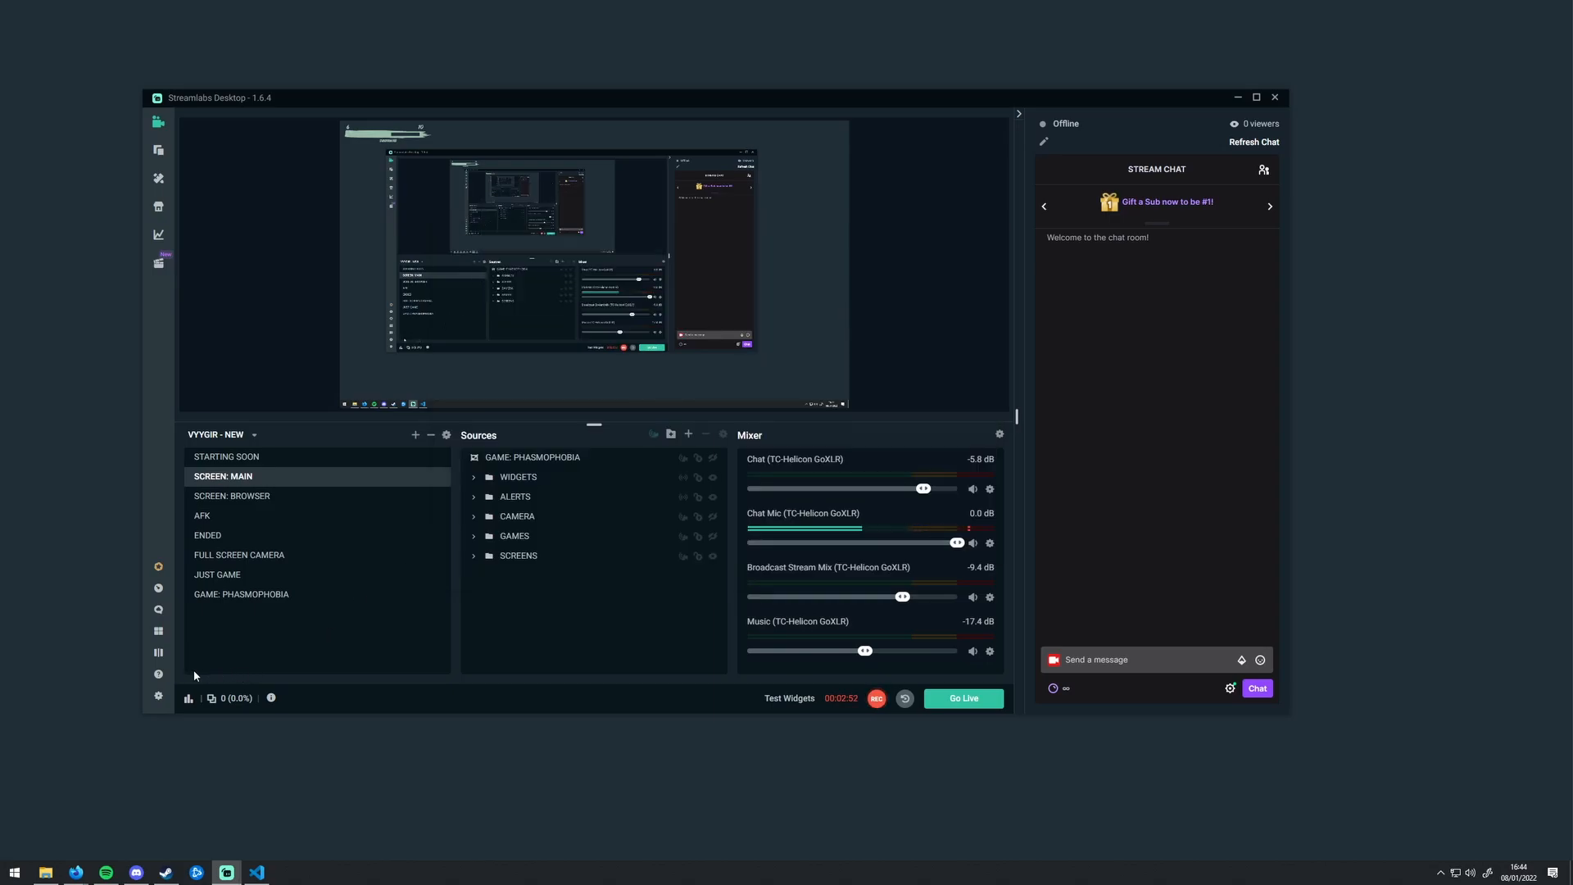
click(158, 696)
click(502, 257)
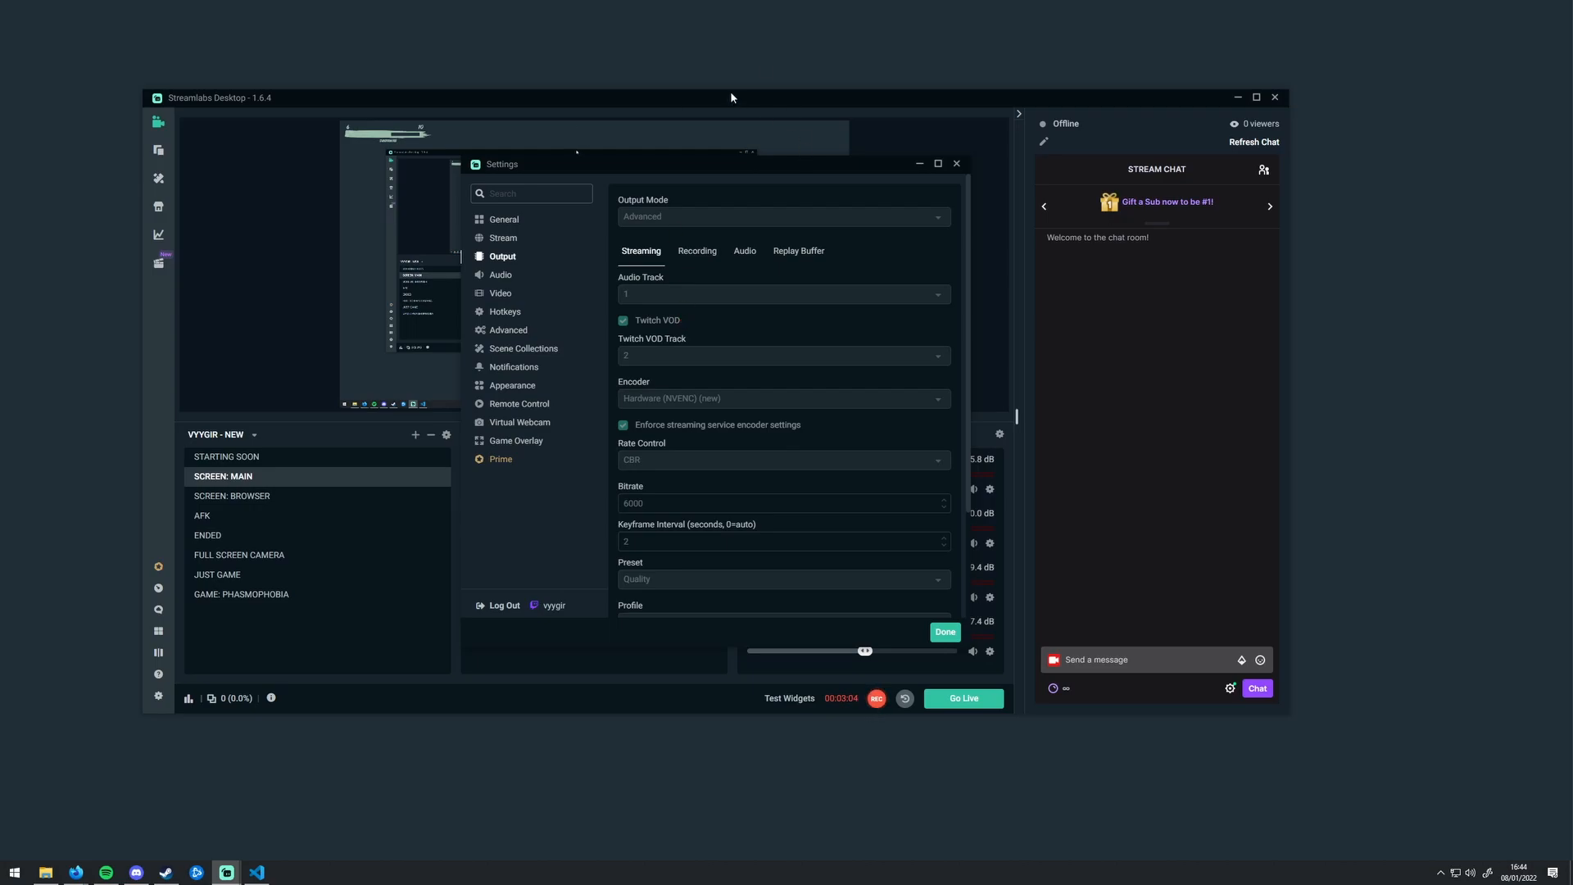
click(956, 163)
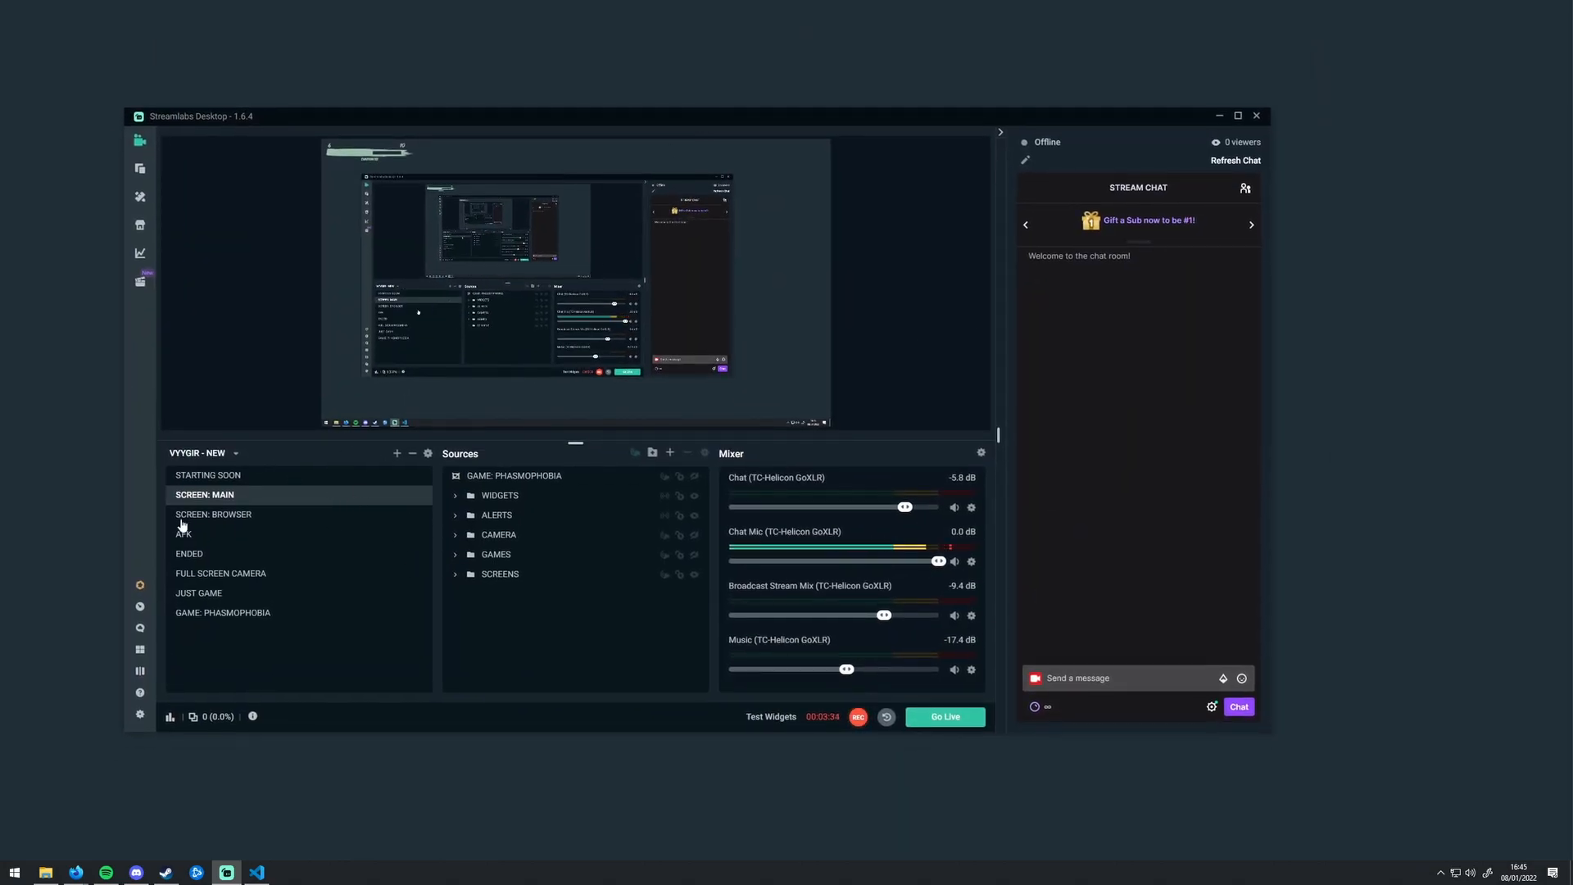
Step: Check the configured scene transitions and the list of available scene collections
click(427, 455)
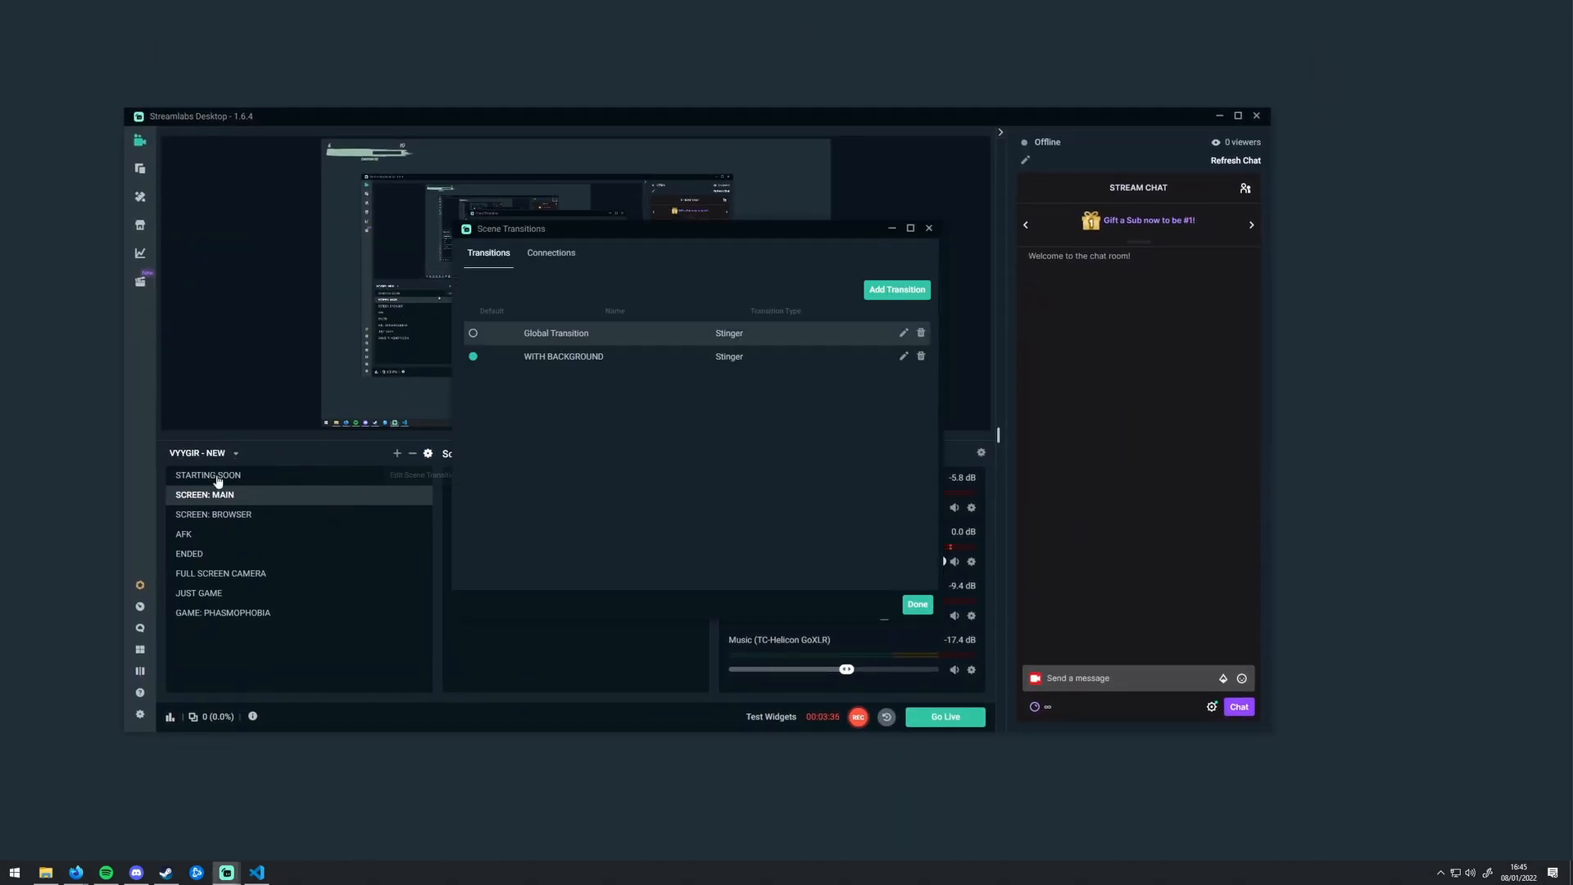
click(928, 229)
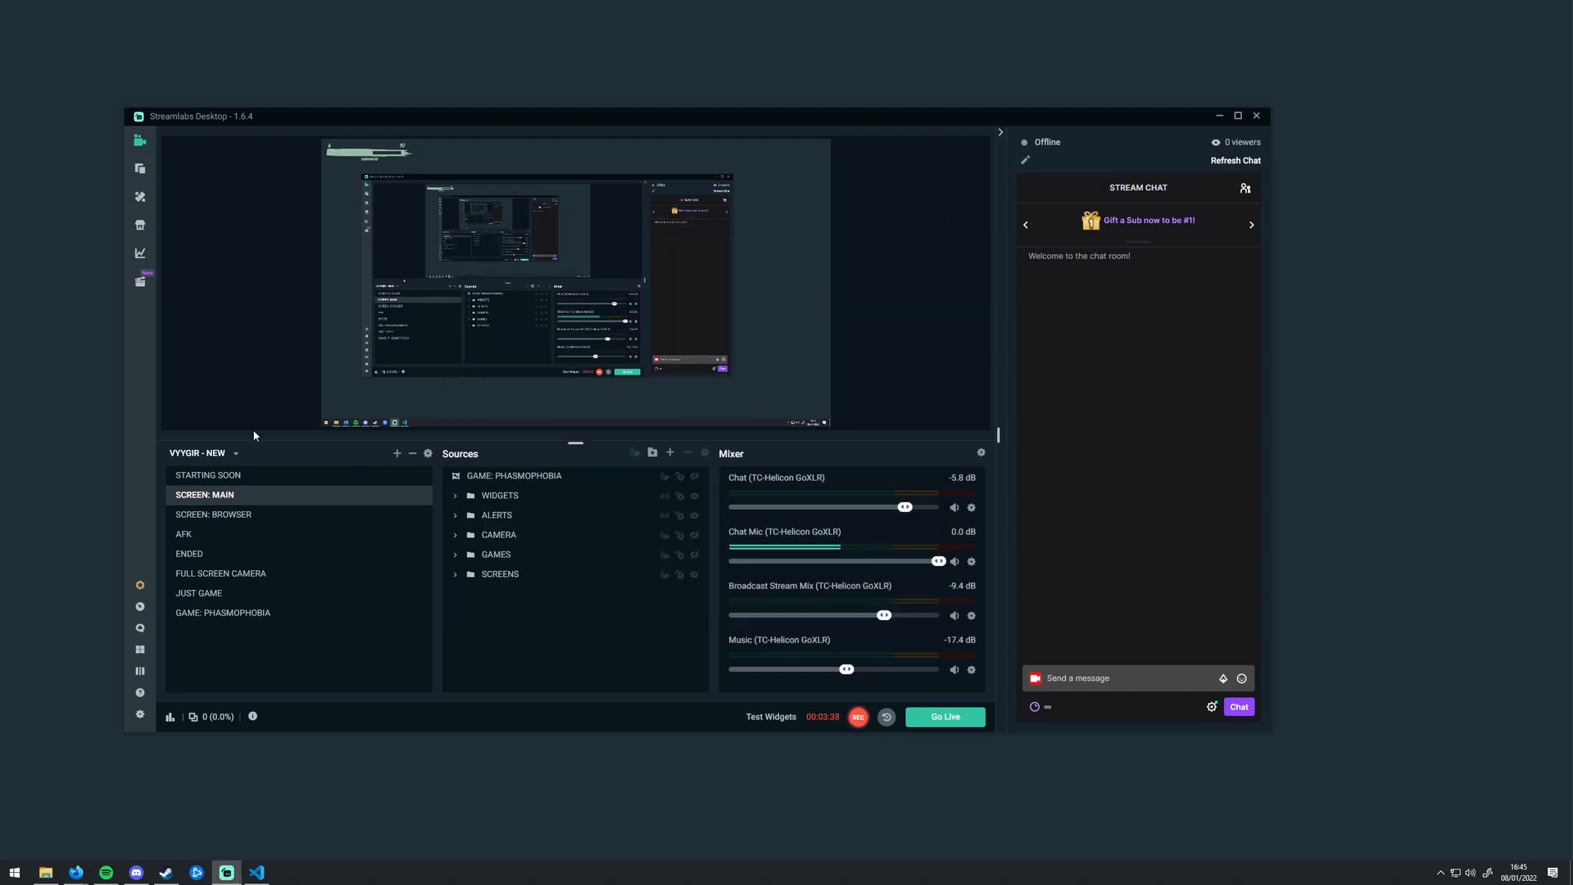
click(235, 453)
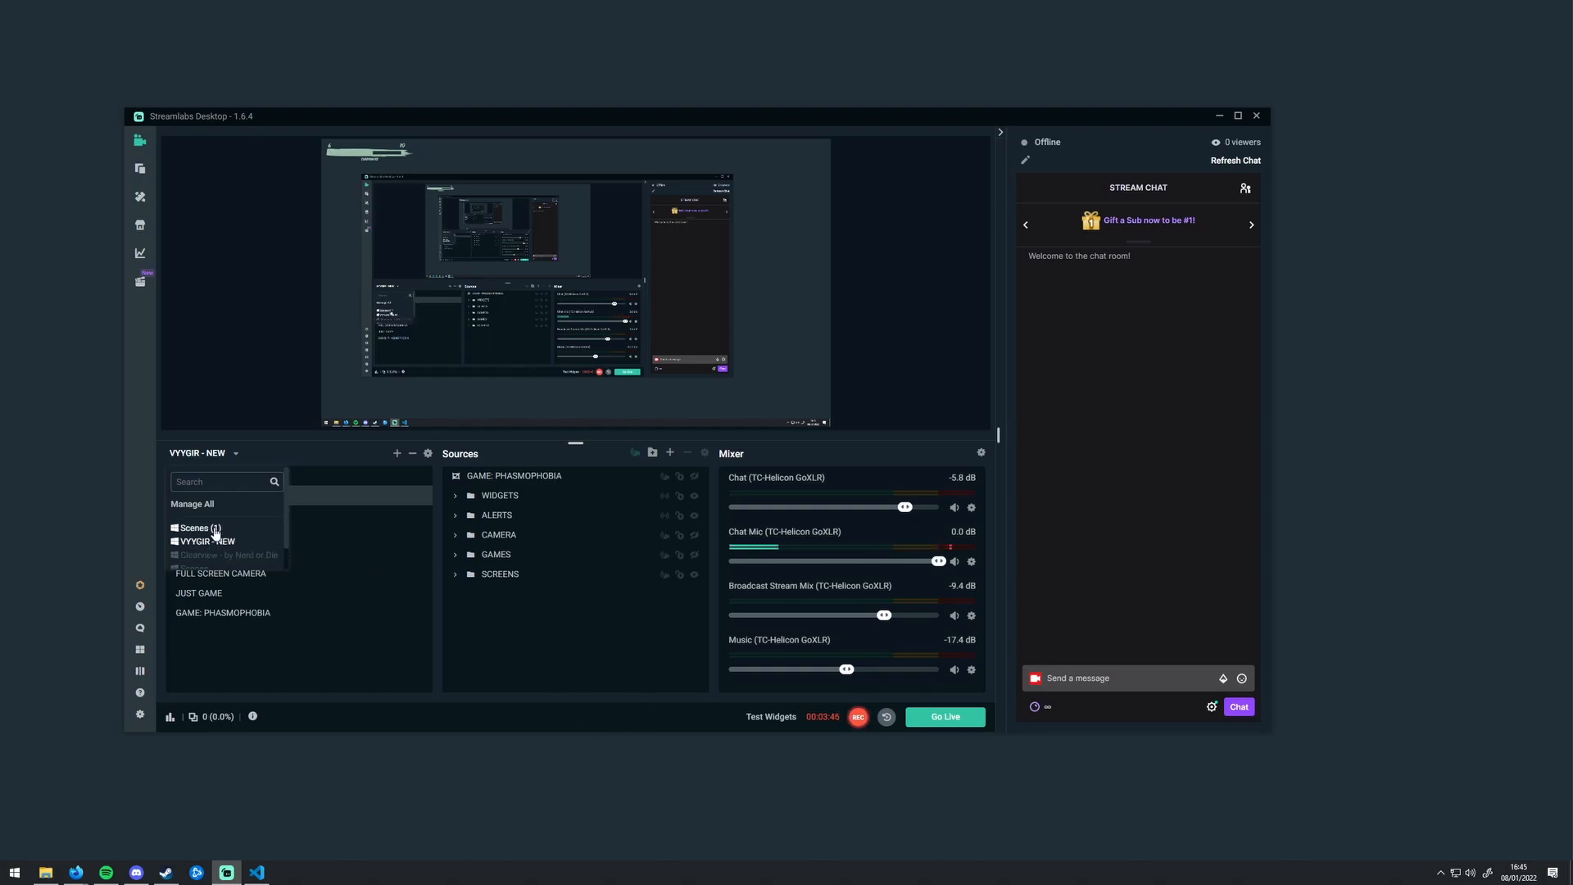
click(551, 633)
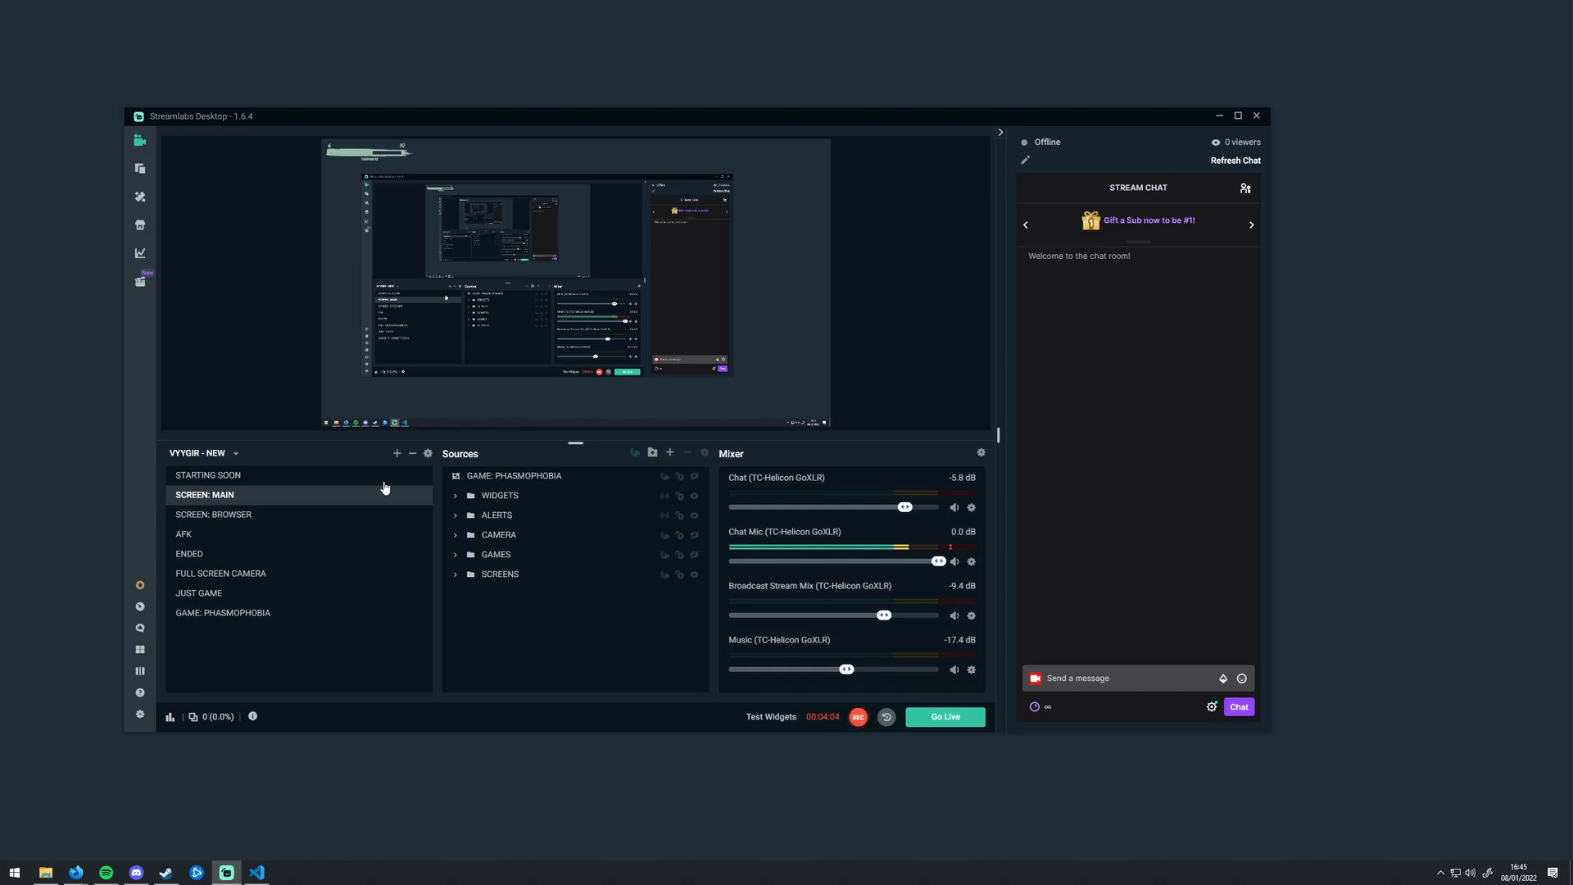
Step: Clear the streaming window off the desktop and open the %appdata%\slobs-plugins folder through the Run dialog
key(super+r)
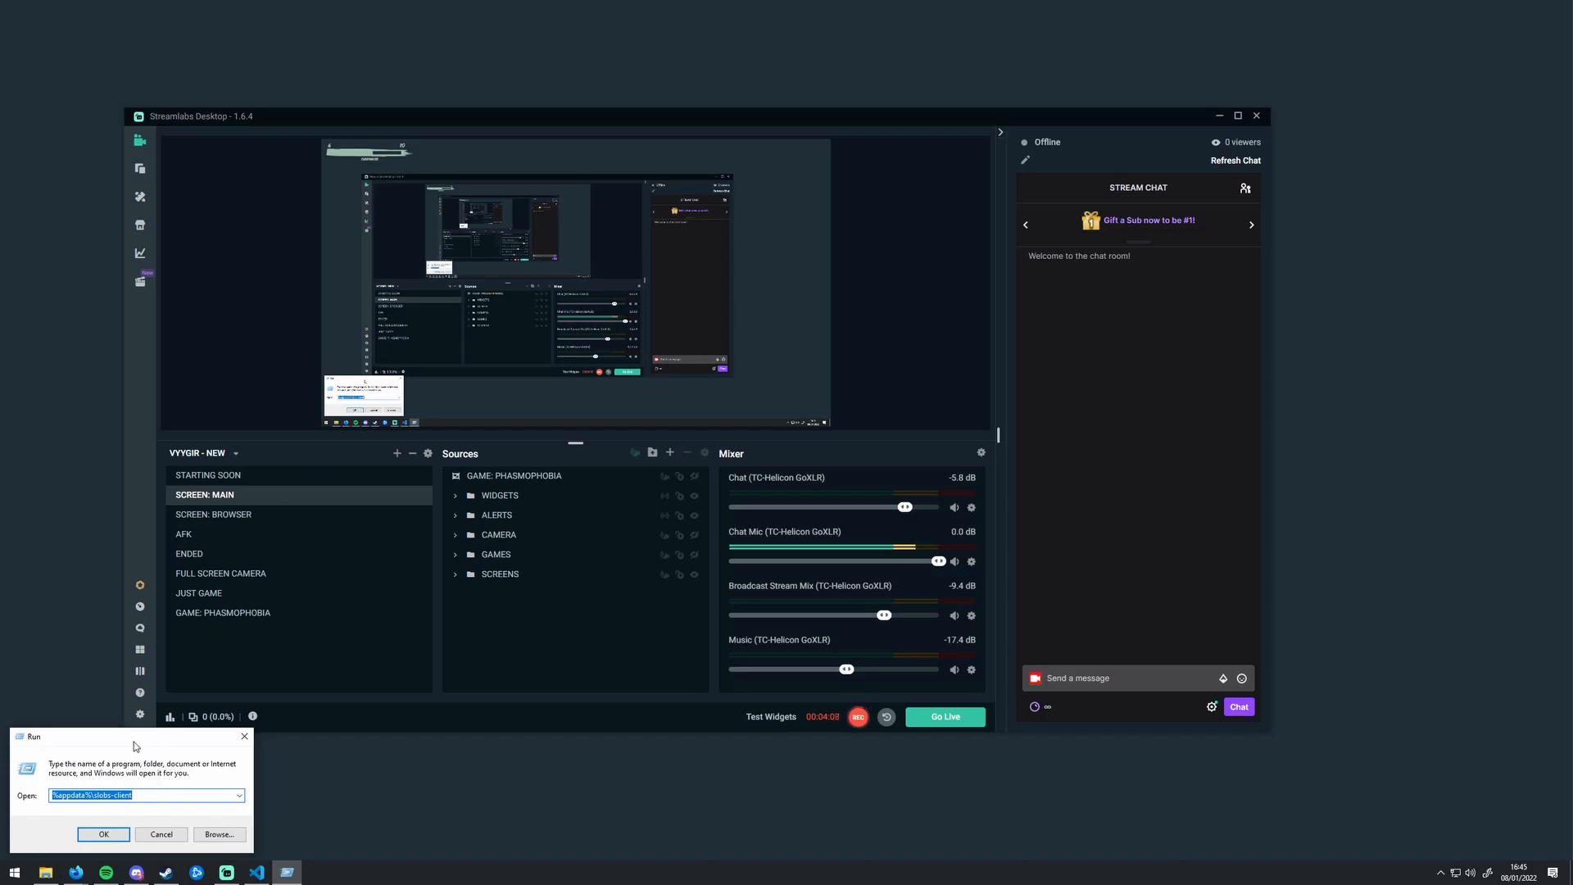
drag(135, 738, 610, 448)
drag(760, 117, 737, 0)
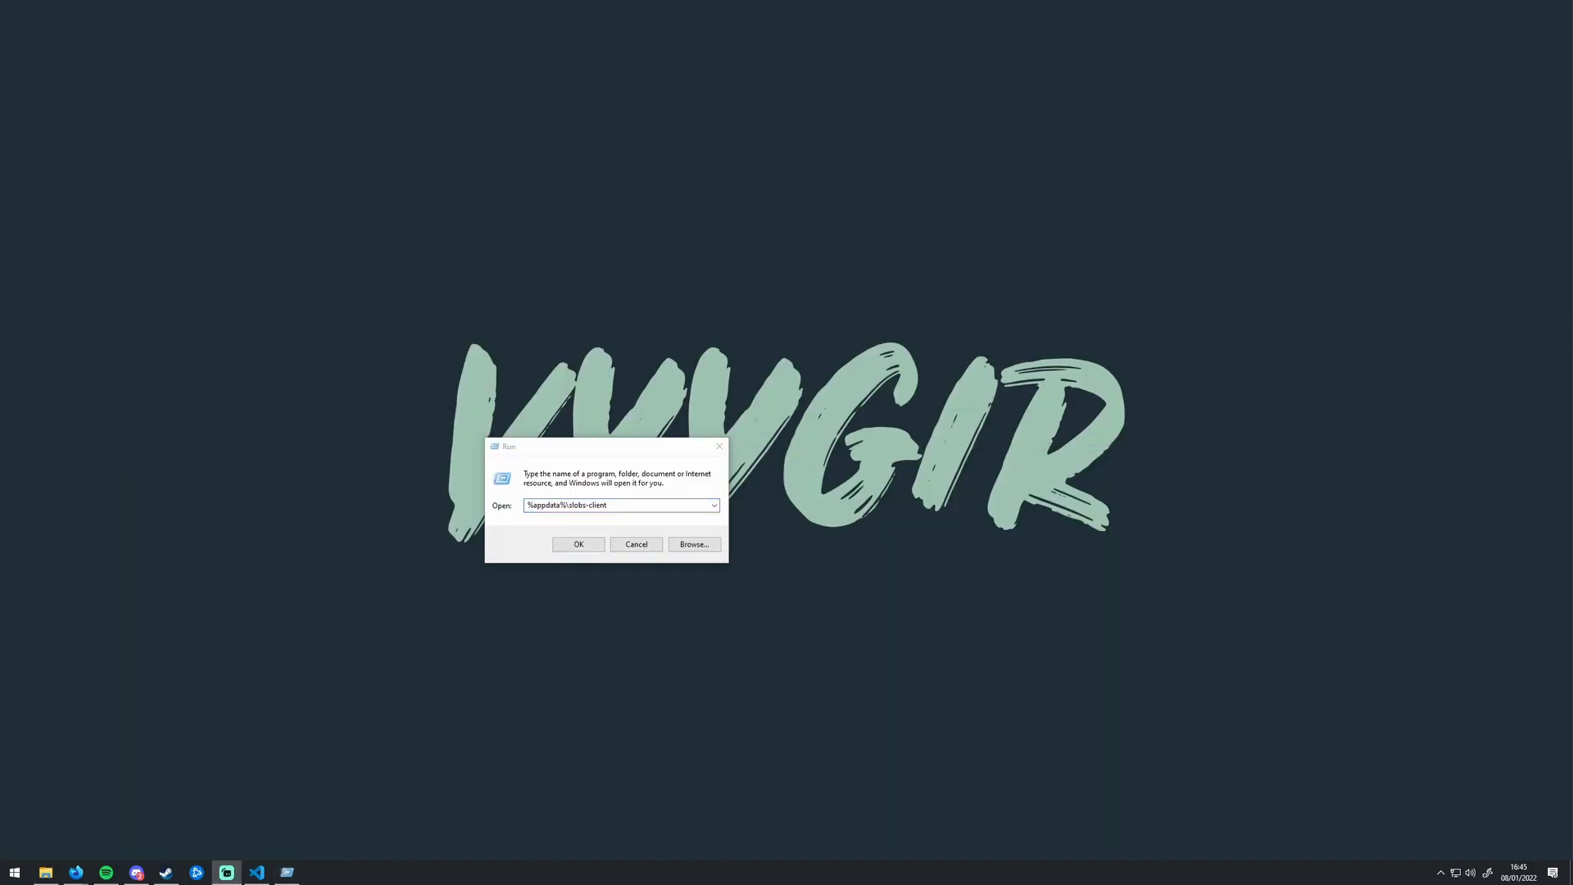
drag(594, 456, 756, 194)
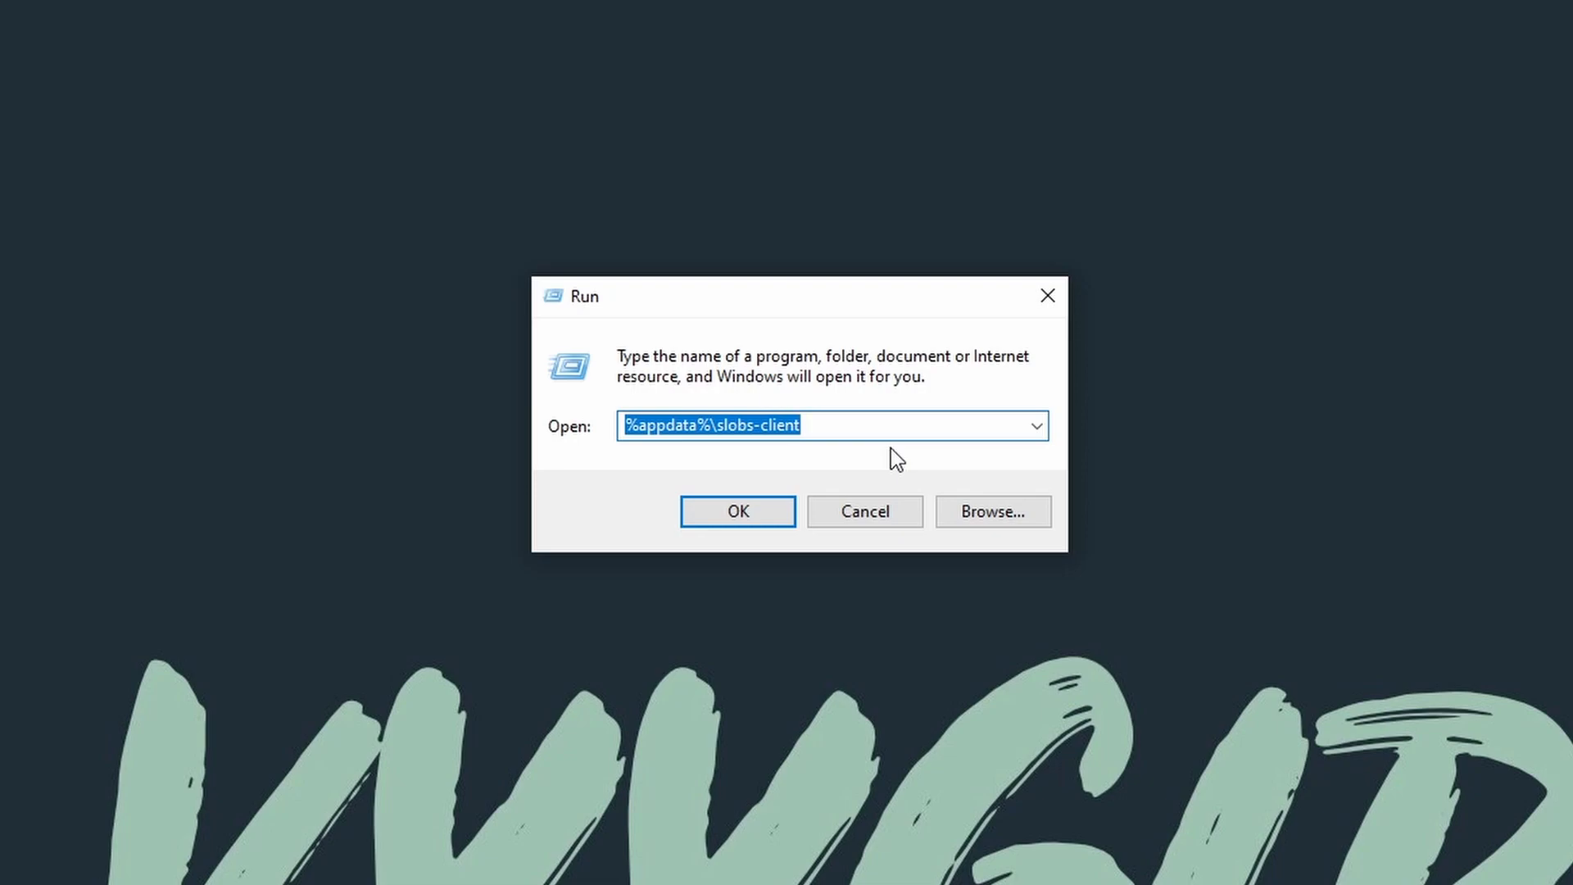
key(ctrl+shift+Right)
key(shift+Left)
key(Right)
key(Left)
key(Right)
key(Right)
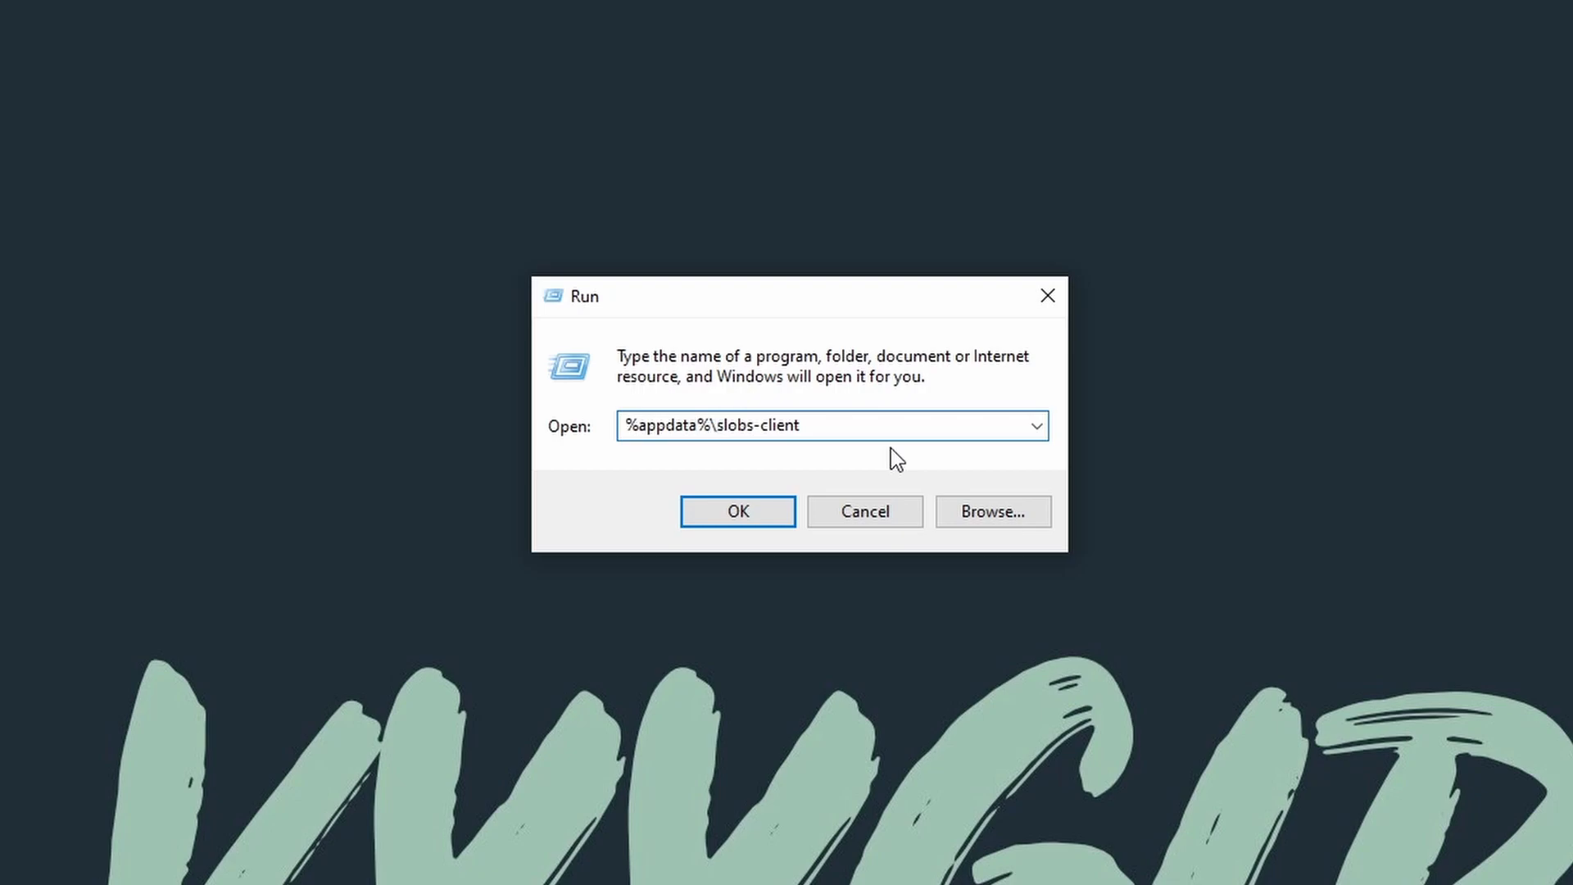
key(BackSpace)
key(BackSpace)
key(BackSpace)
key(BackSpace)
key(BackSpace)
key(BackSpace)
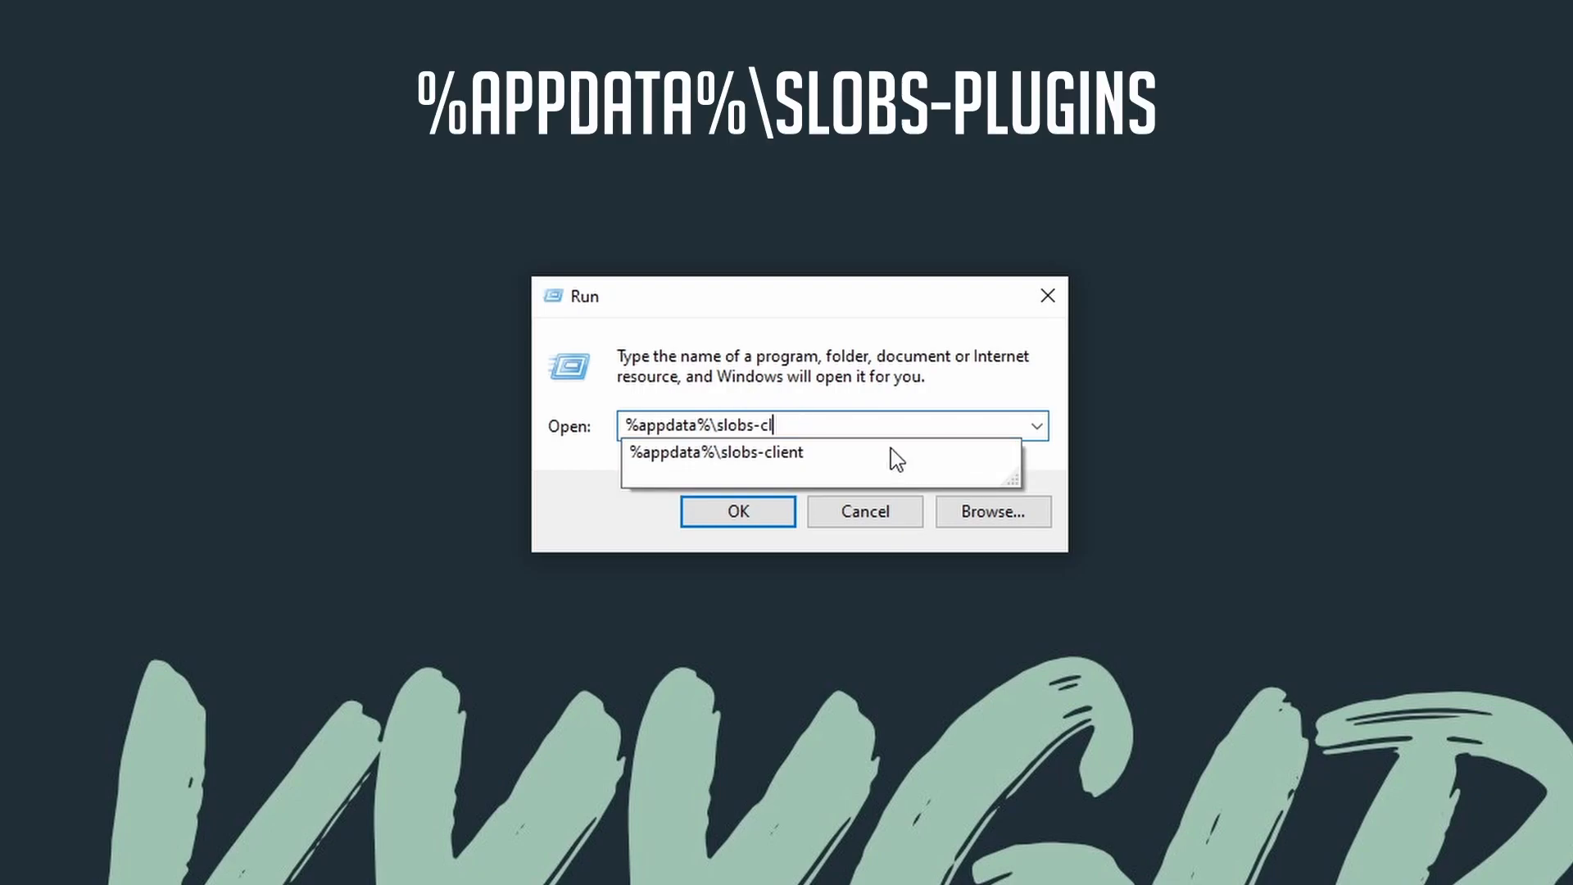
text(plugins)
key(Return)
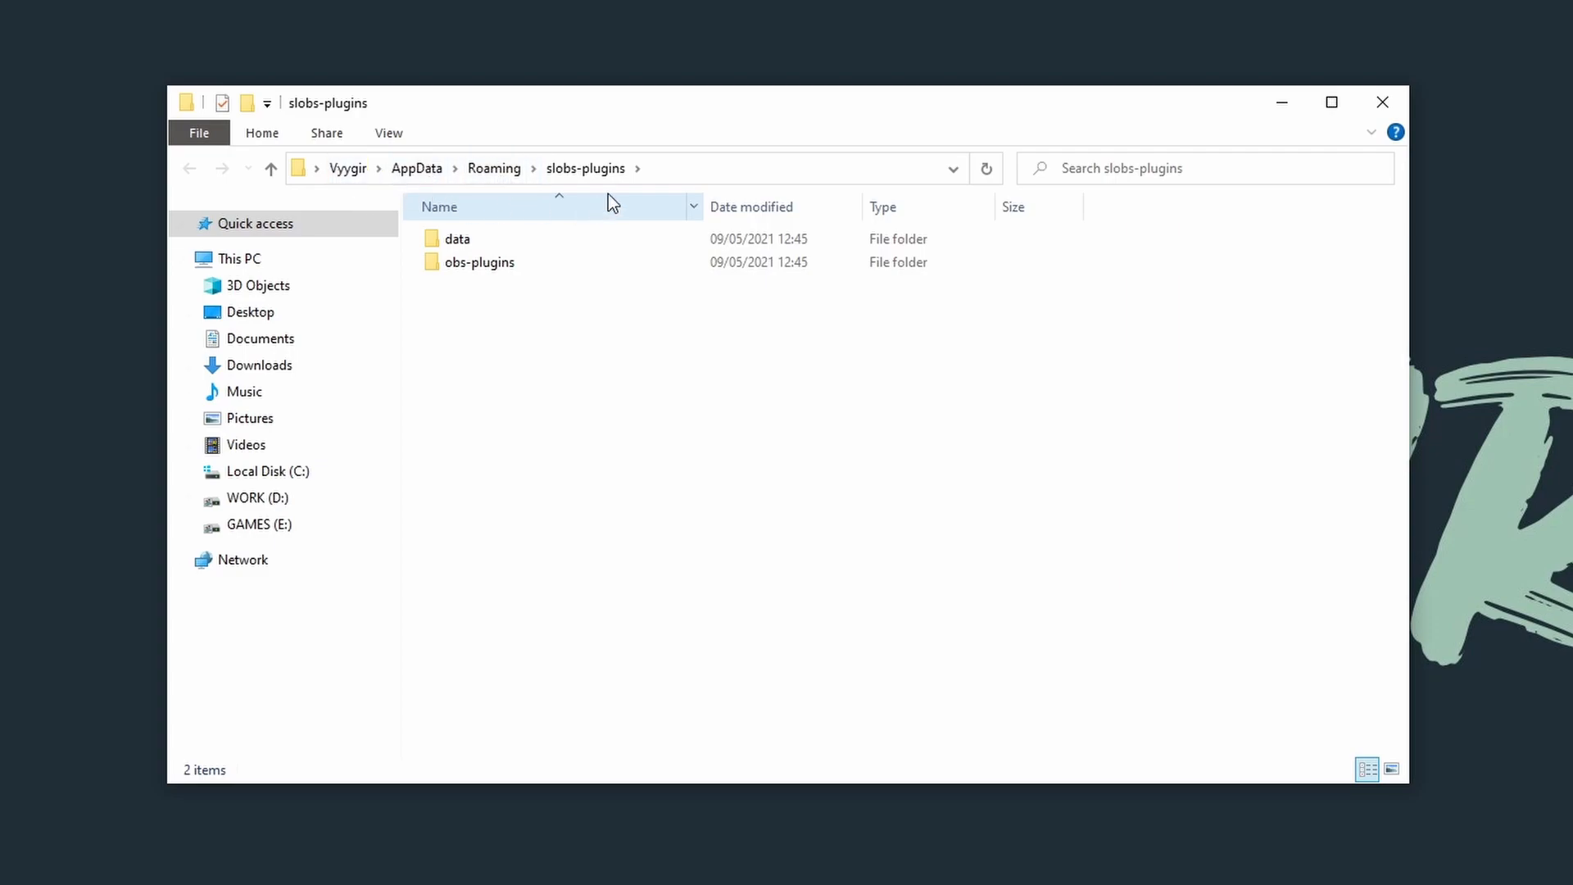
Step: Check the contents of the 64bit folder inside obs-plugins, and close the folder window
double_click(507, 269)
double_click(480, 239)
drag(749, 462, 420, 239)
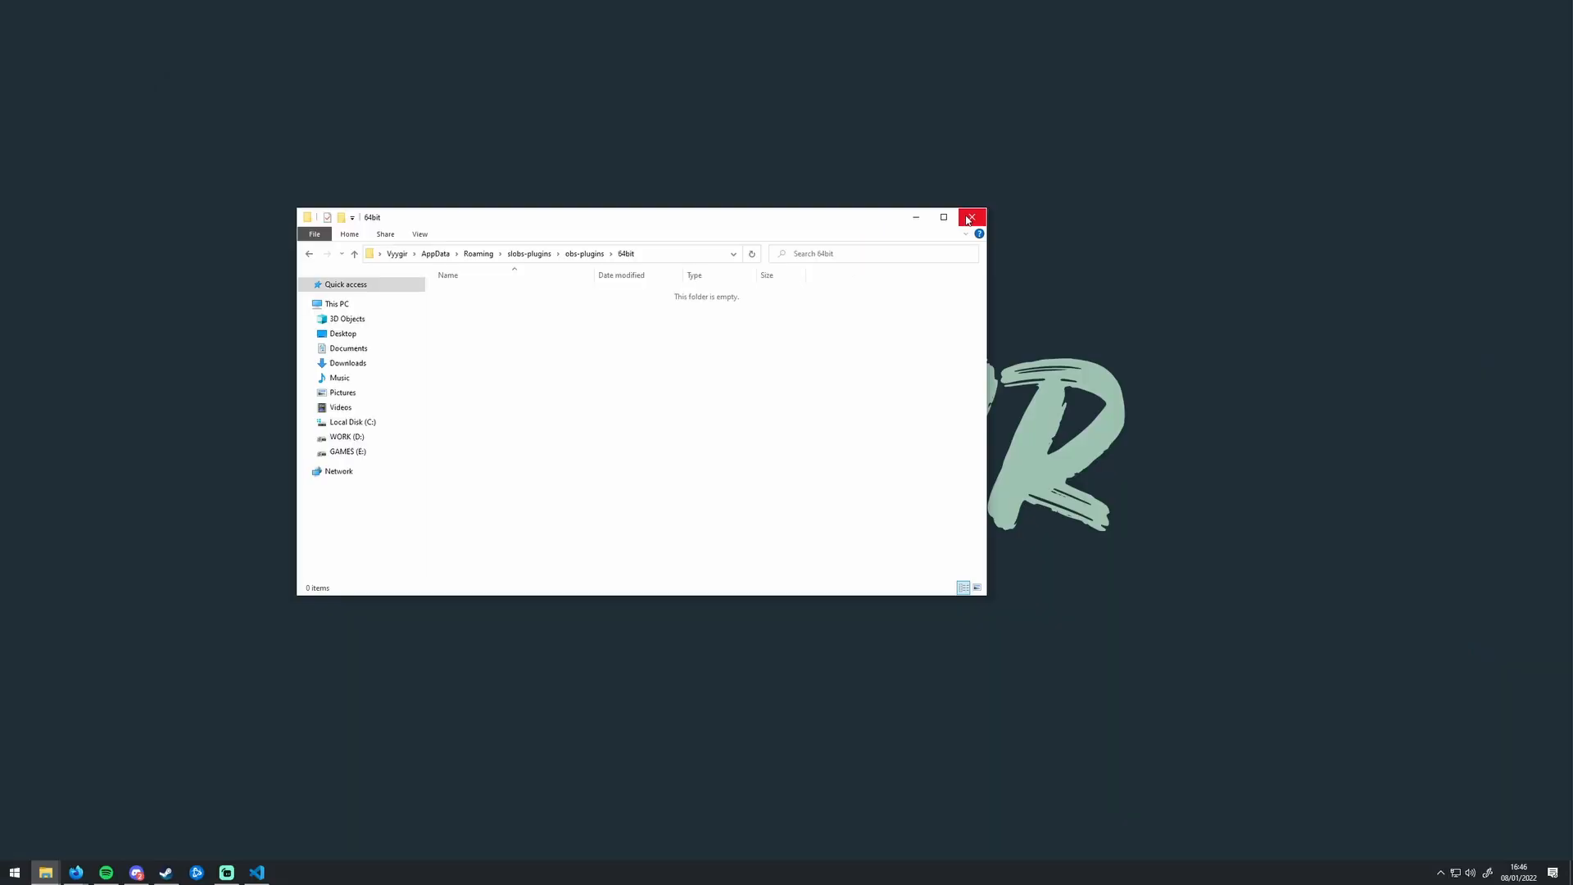
click(970, 218)
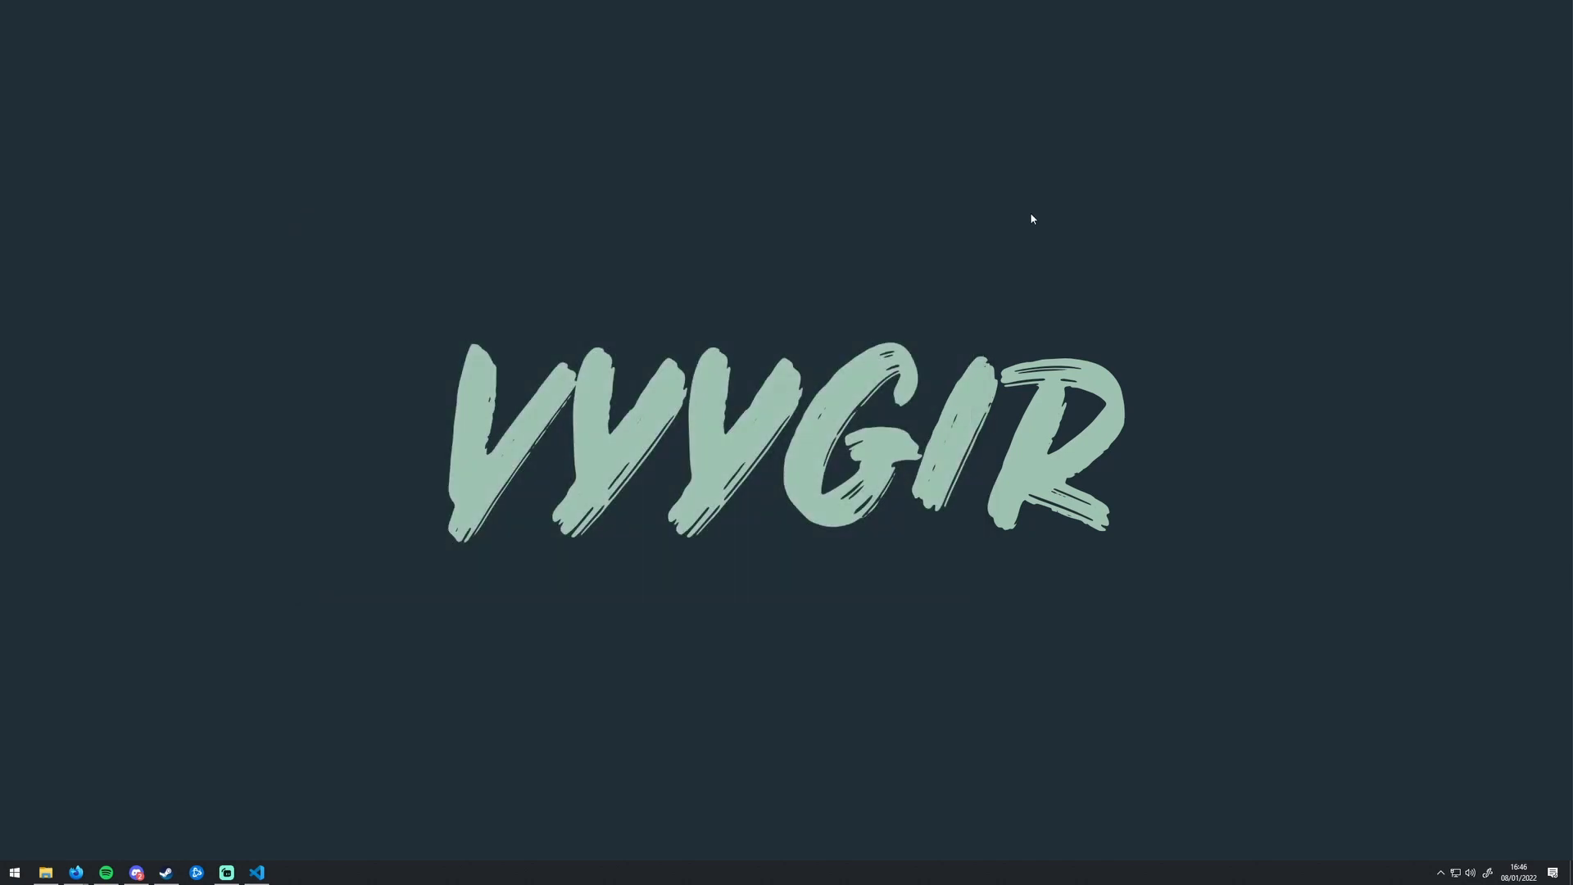
Step: Open the %appdata%\slobs-client folder through the Run dialog
key(super+r)
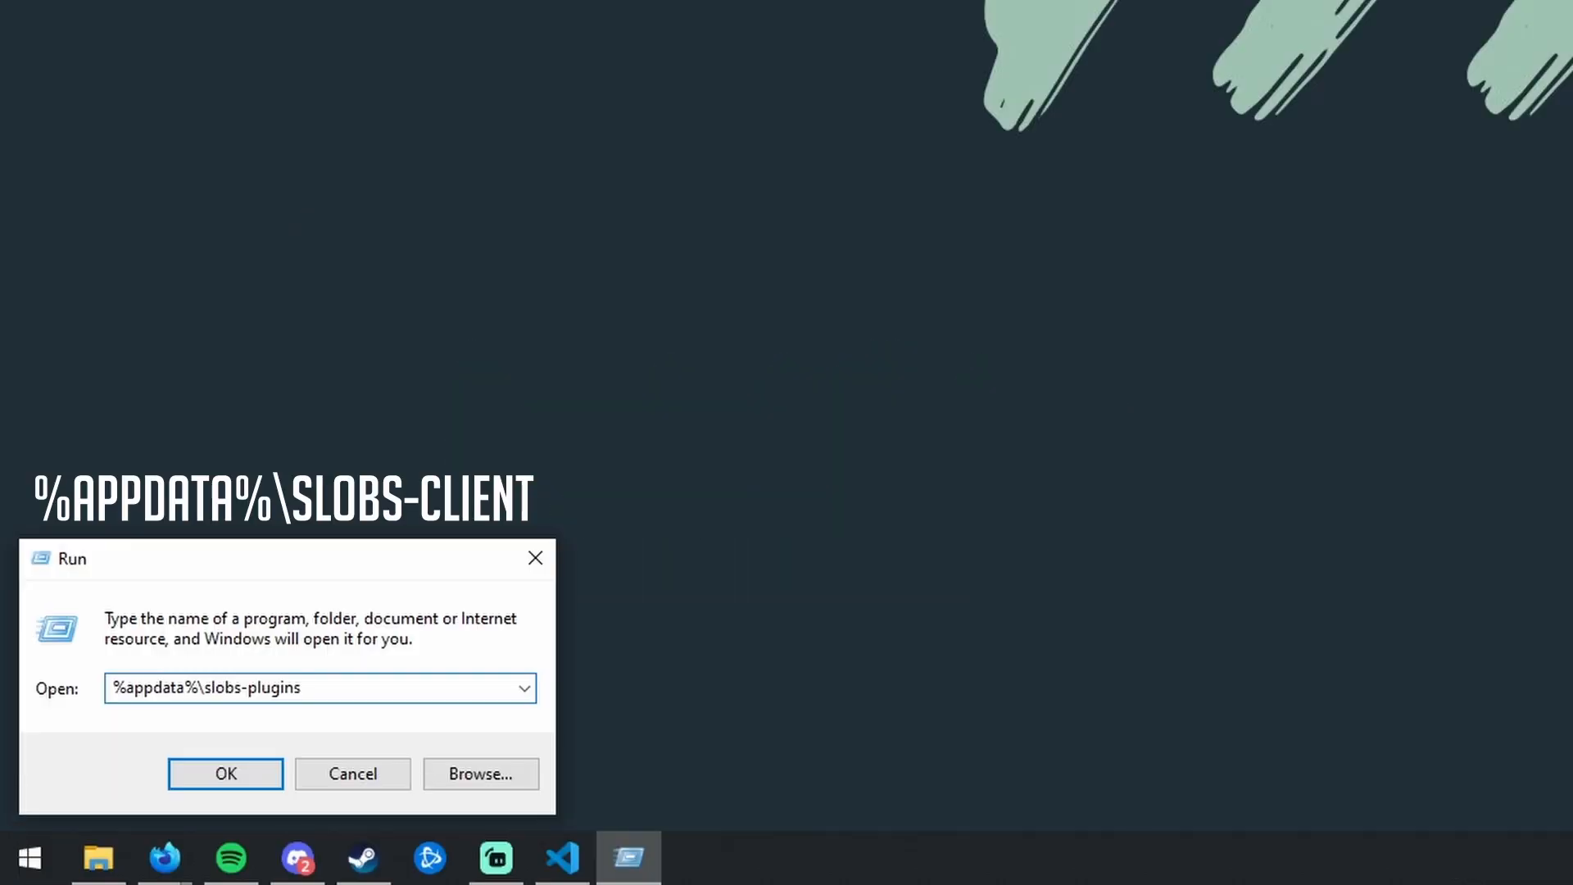
key(BackSpace)
key(BackSpace)
key(BackSpace)
key(BackSpace)
key(BackSpace)
key(BackSpace)
key(BackSpace)
text(client)
key(Return)
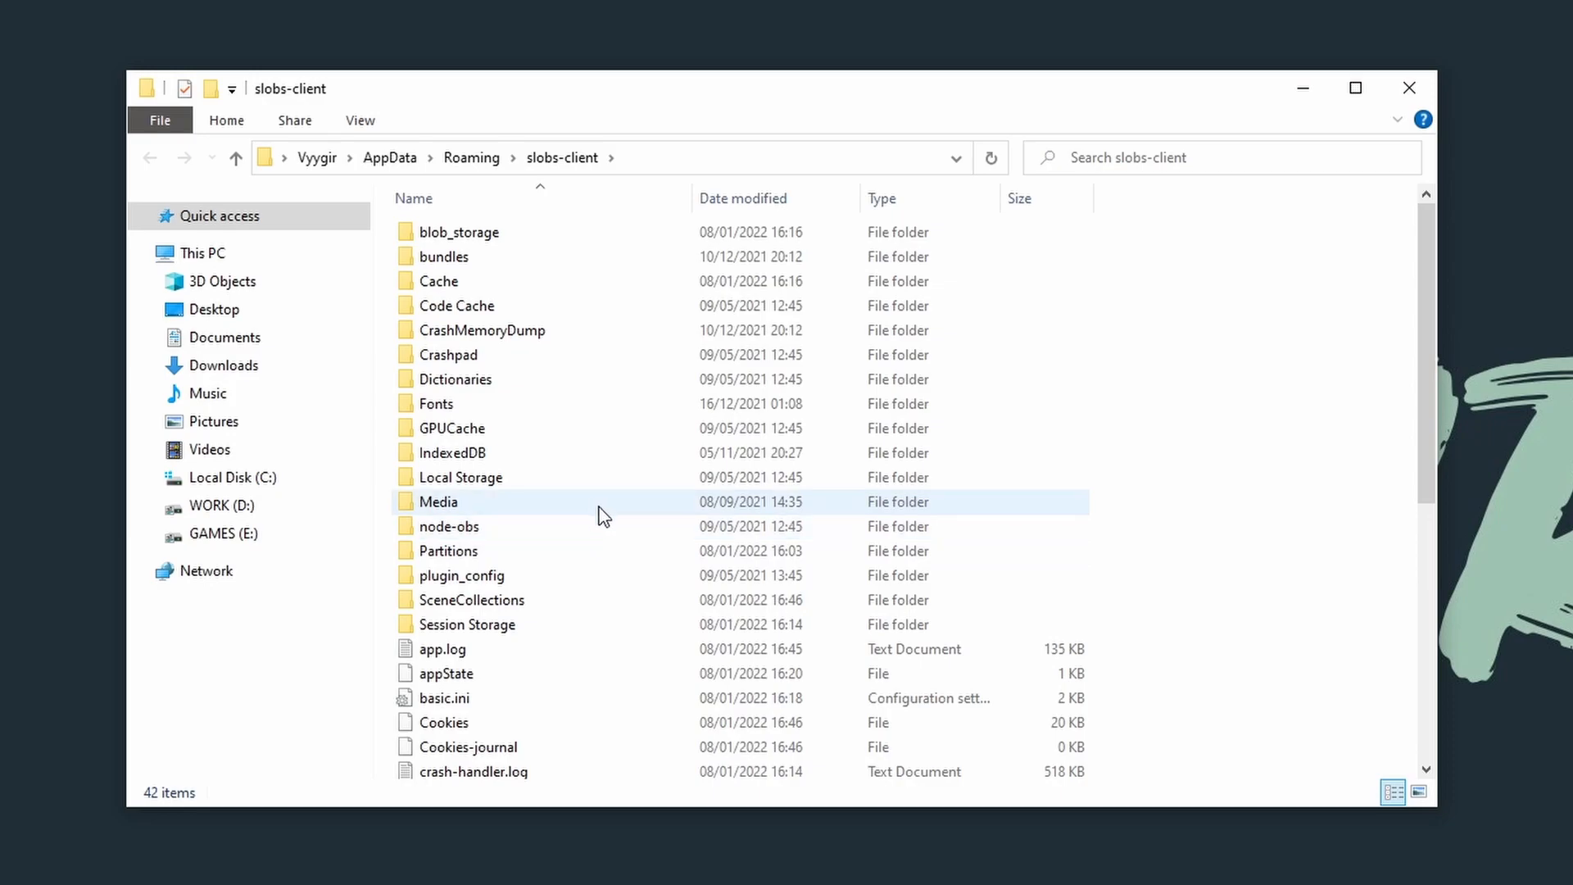
Step: Look through the files and subfolders of slobs-client, including the Media and SceneCollections folders
scroll(609, 477, down, 2)
scroll(608, 477, down, 5)
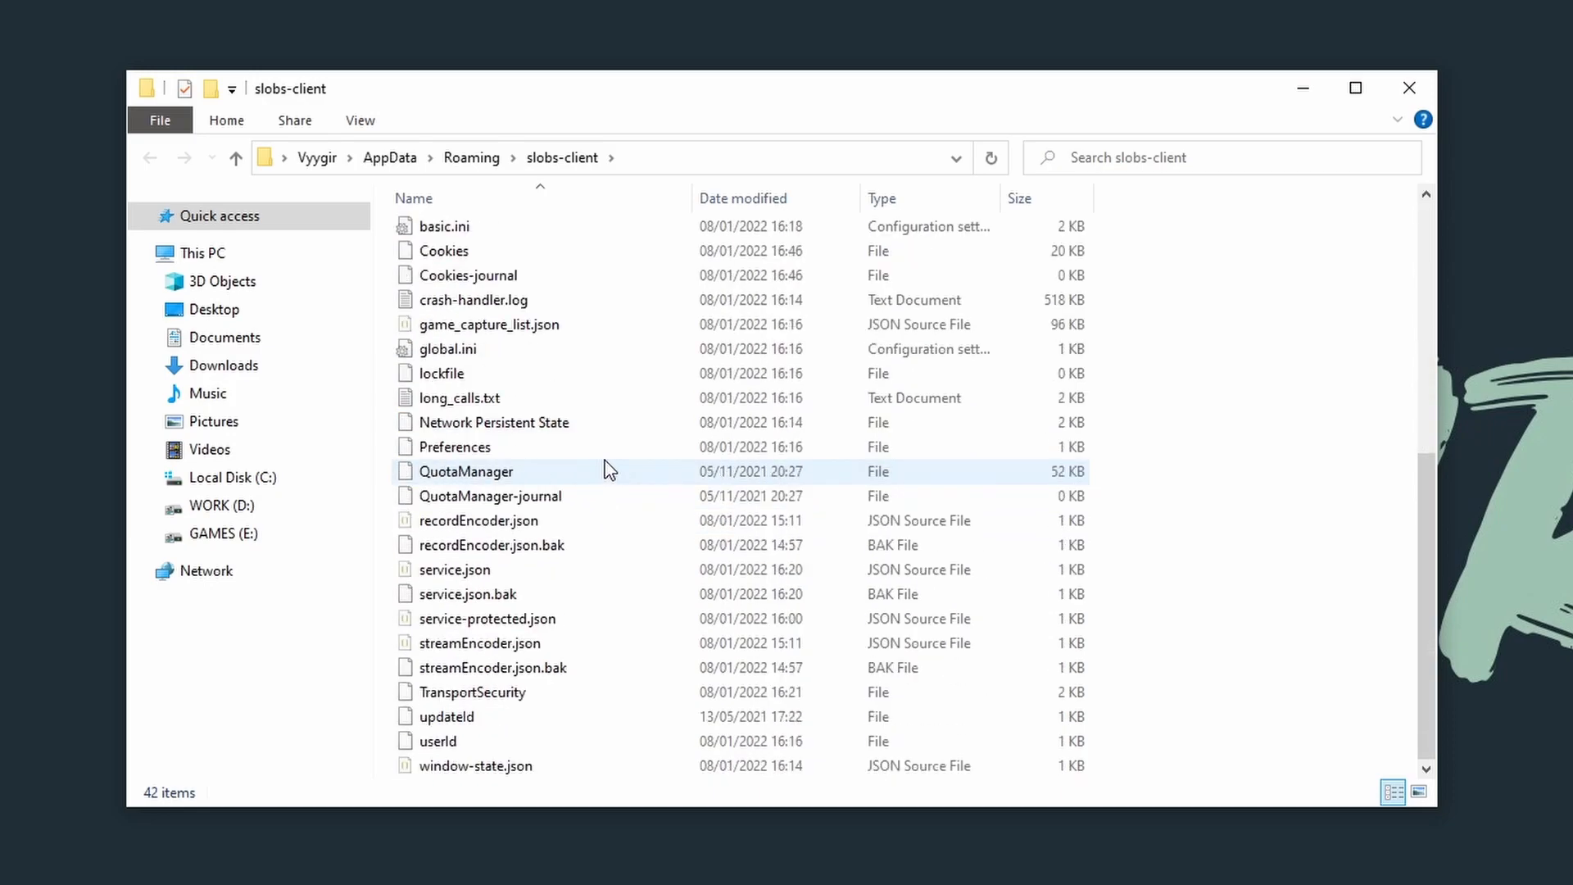
scroll(603, 459, up, 7)
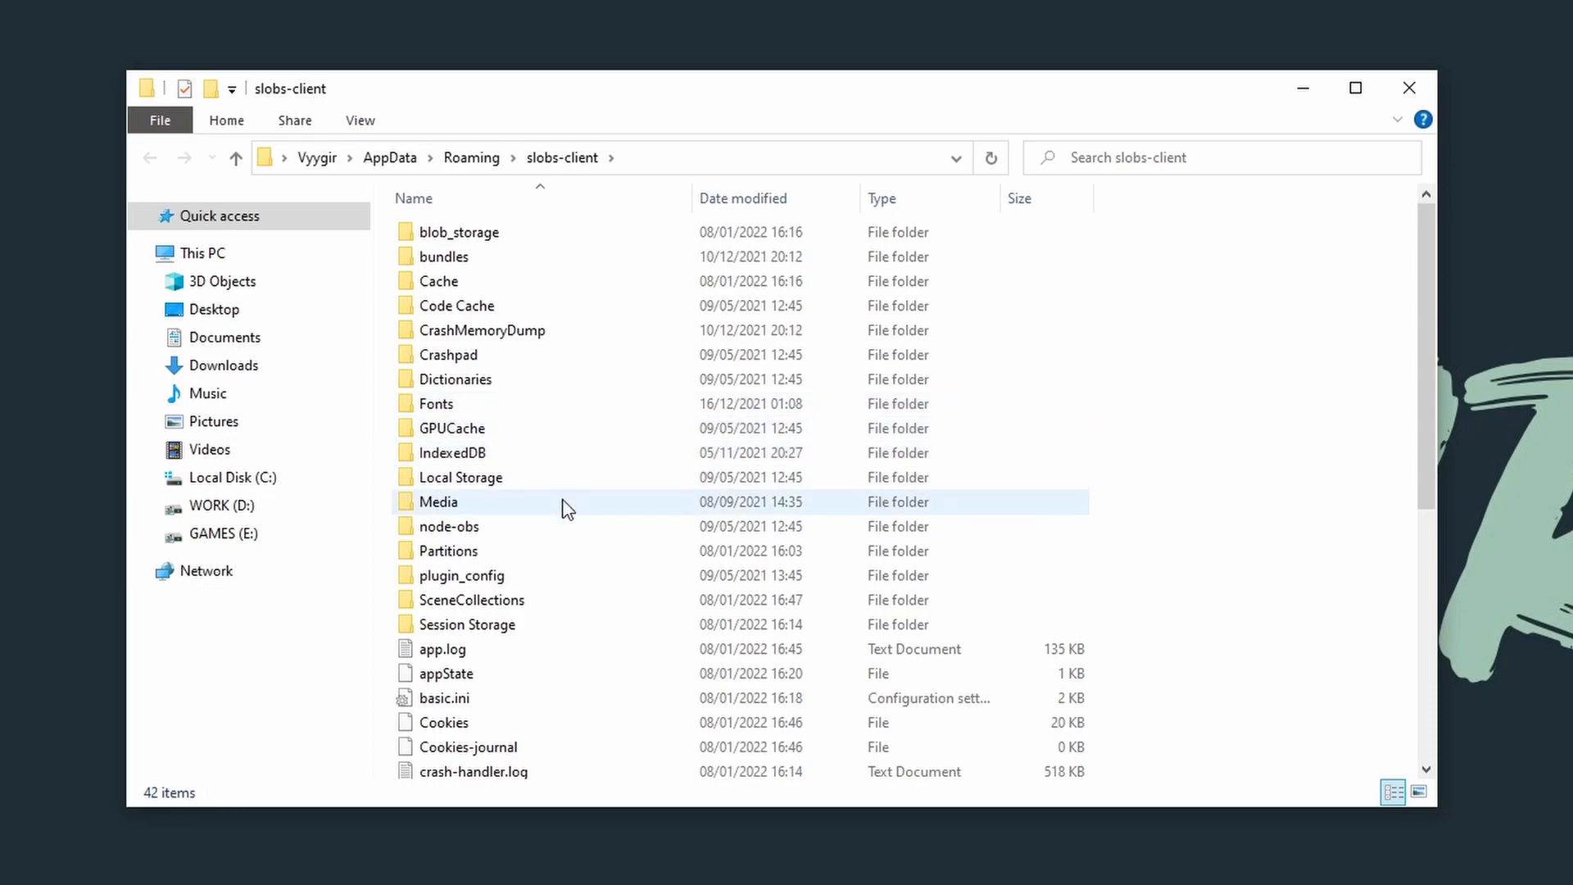
mouse_move(564, 502)
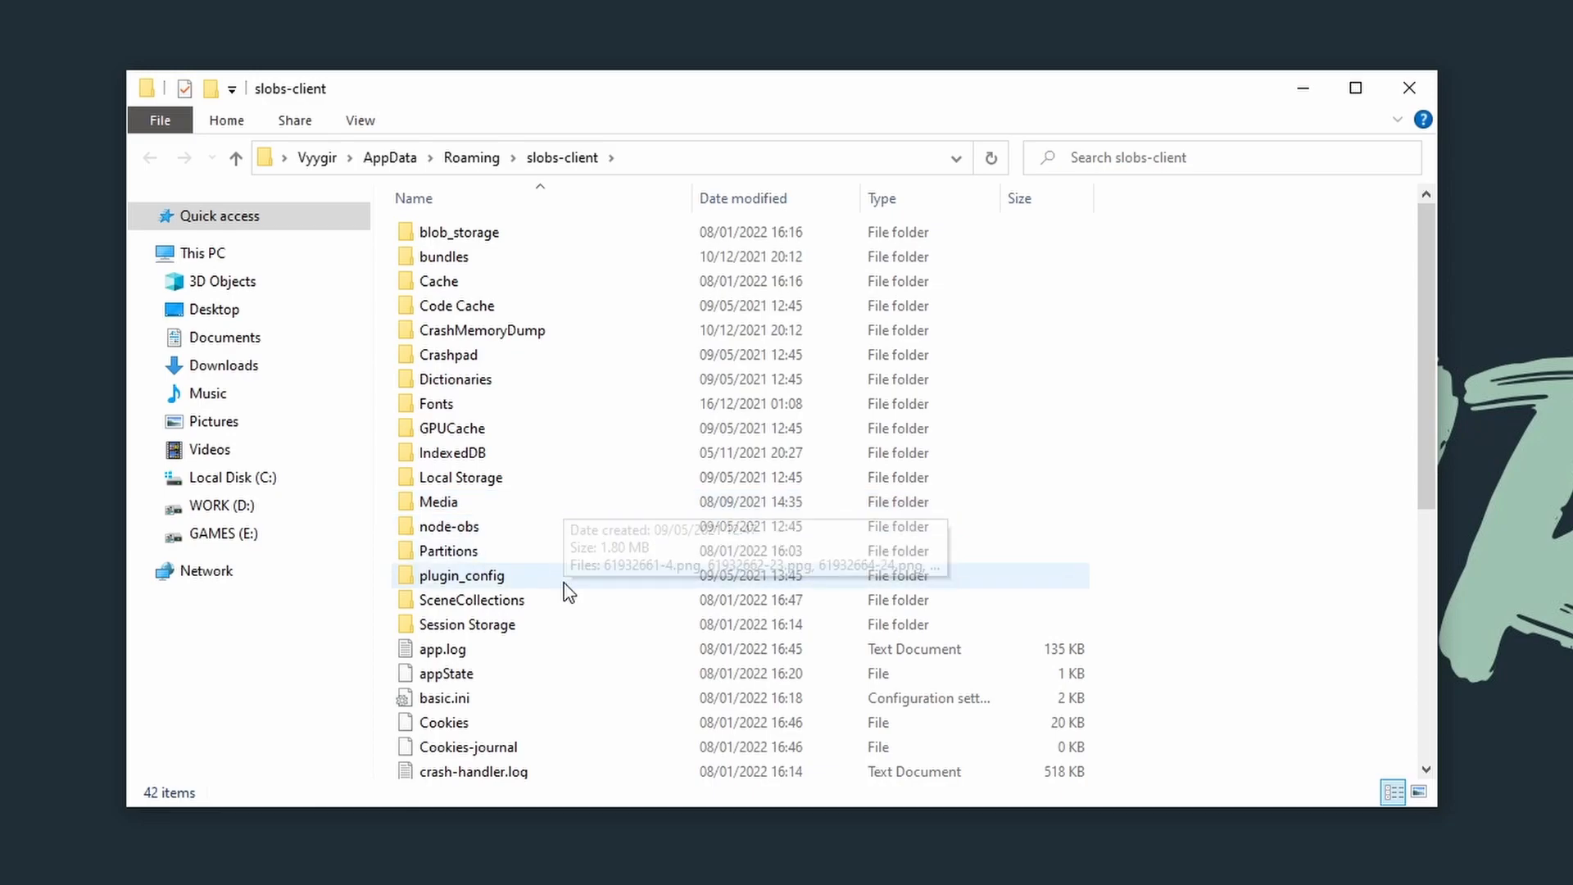
mouse_move(577, 607)
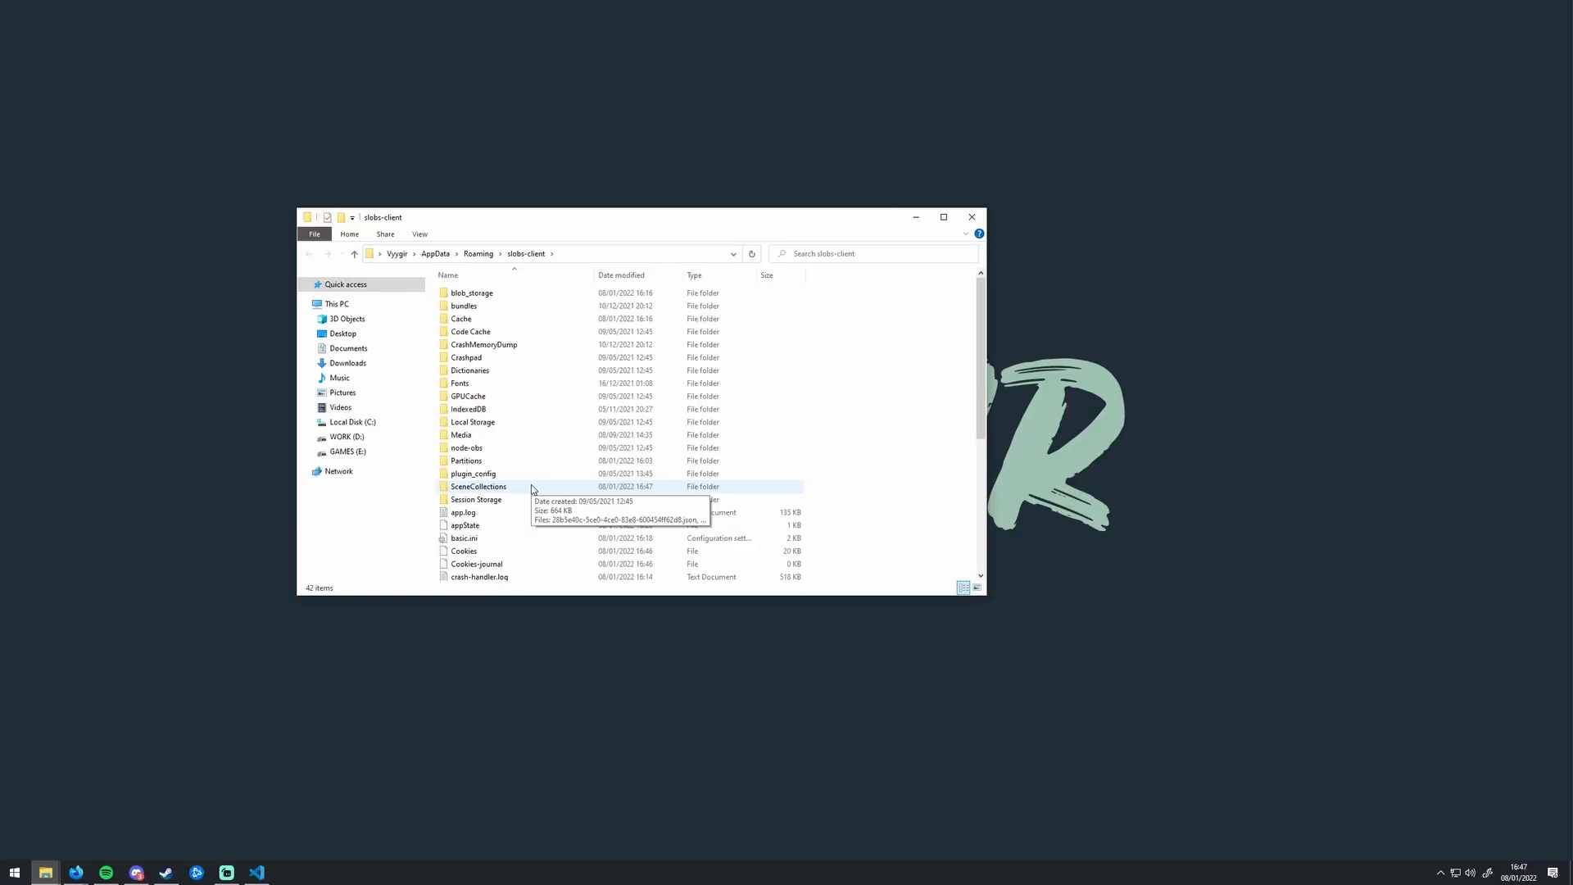
Step: Switch to Visual Studio Code and view the scene collection file ending in "OG PLS NO BRAKE.json" from its first lines
click(259, 873)
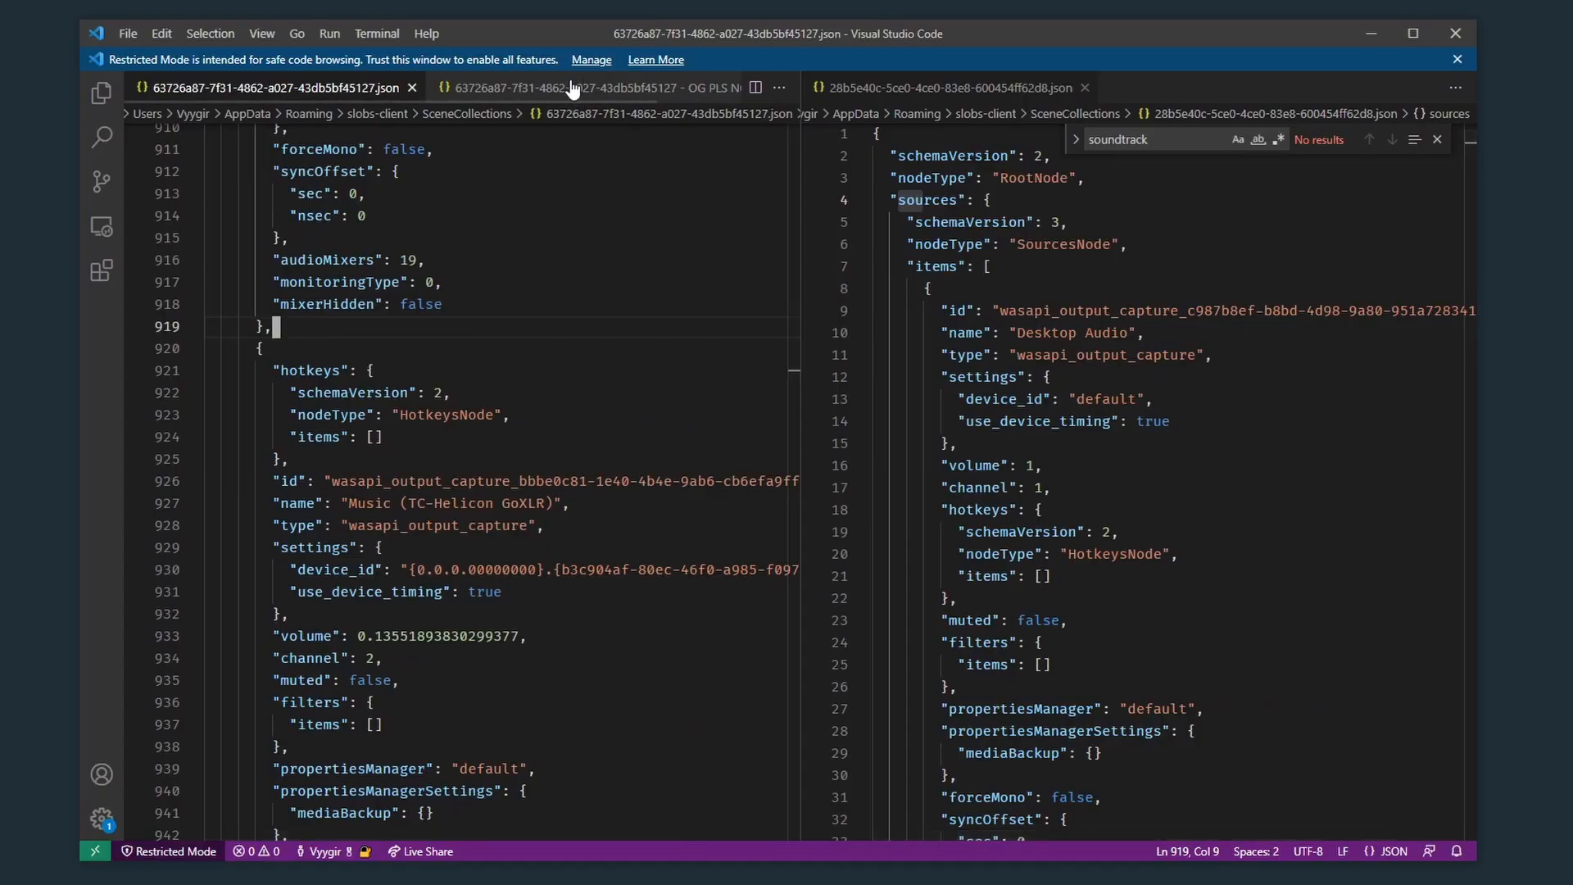
click(573, 90)
click(521, 461)
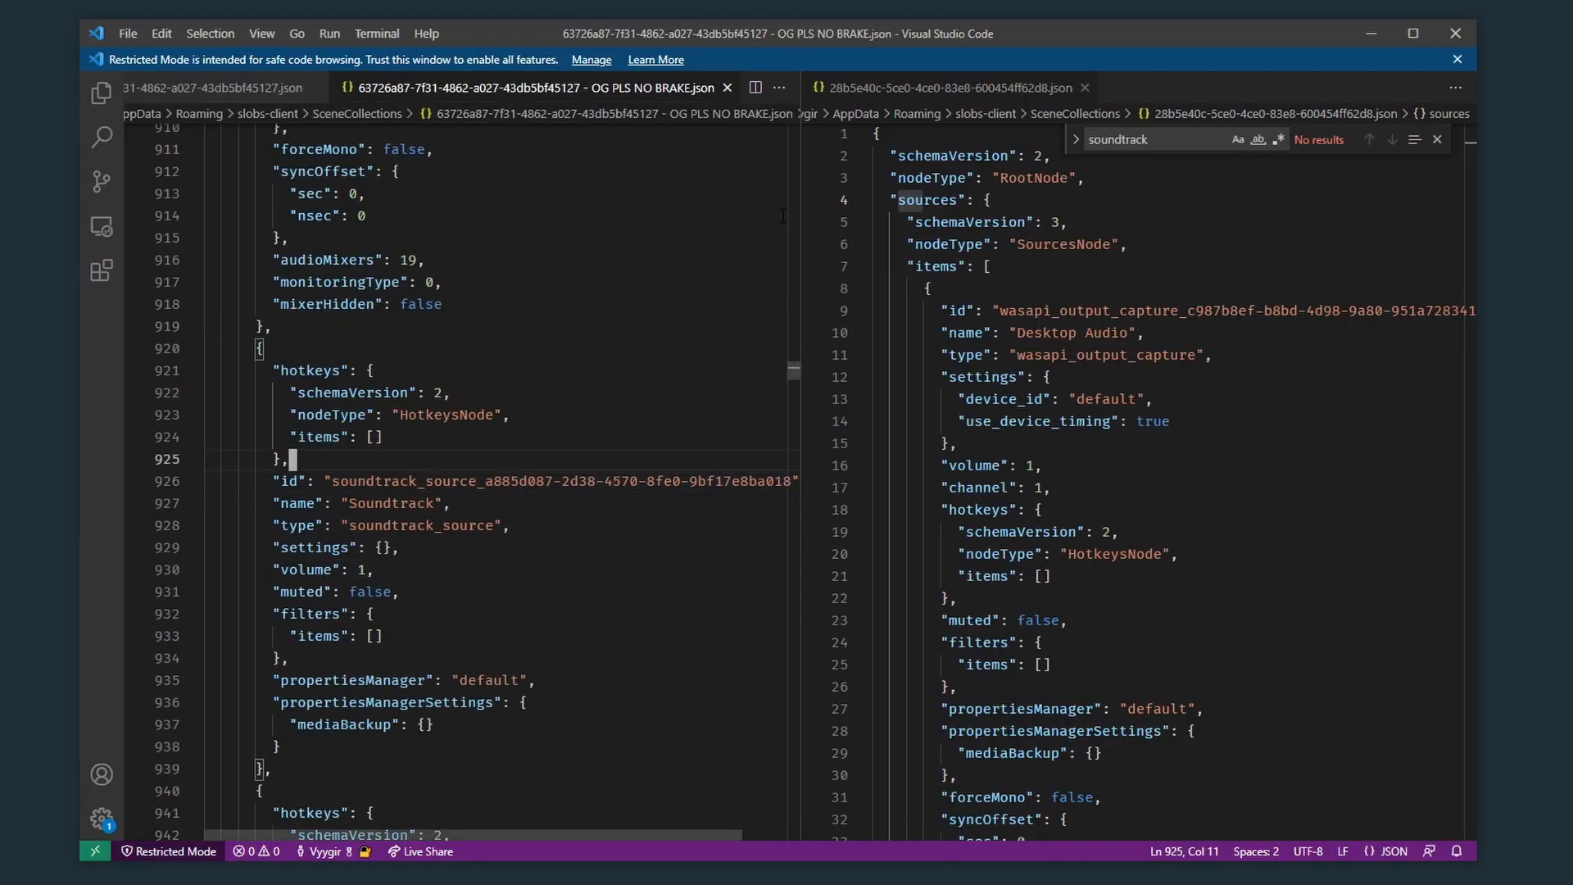
scroll(563, 290, up, 20)
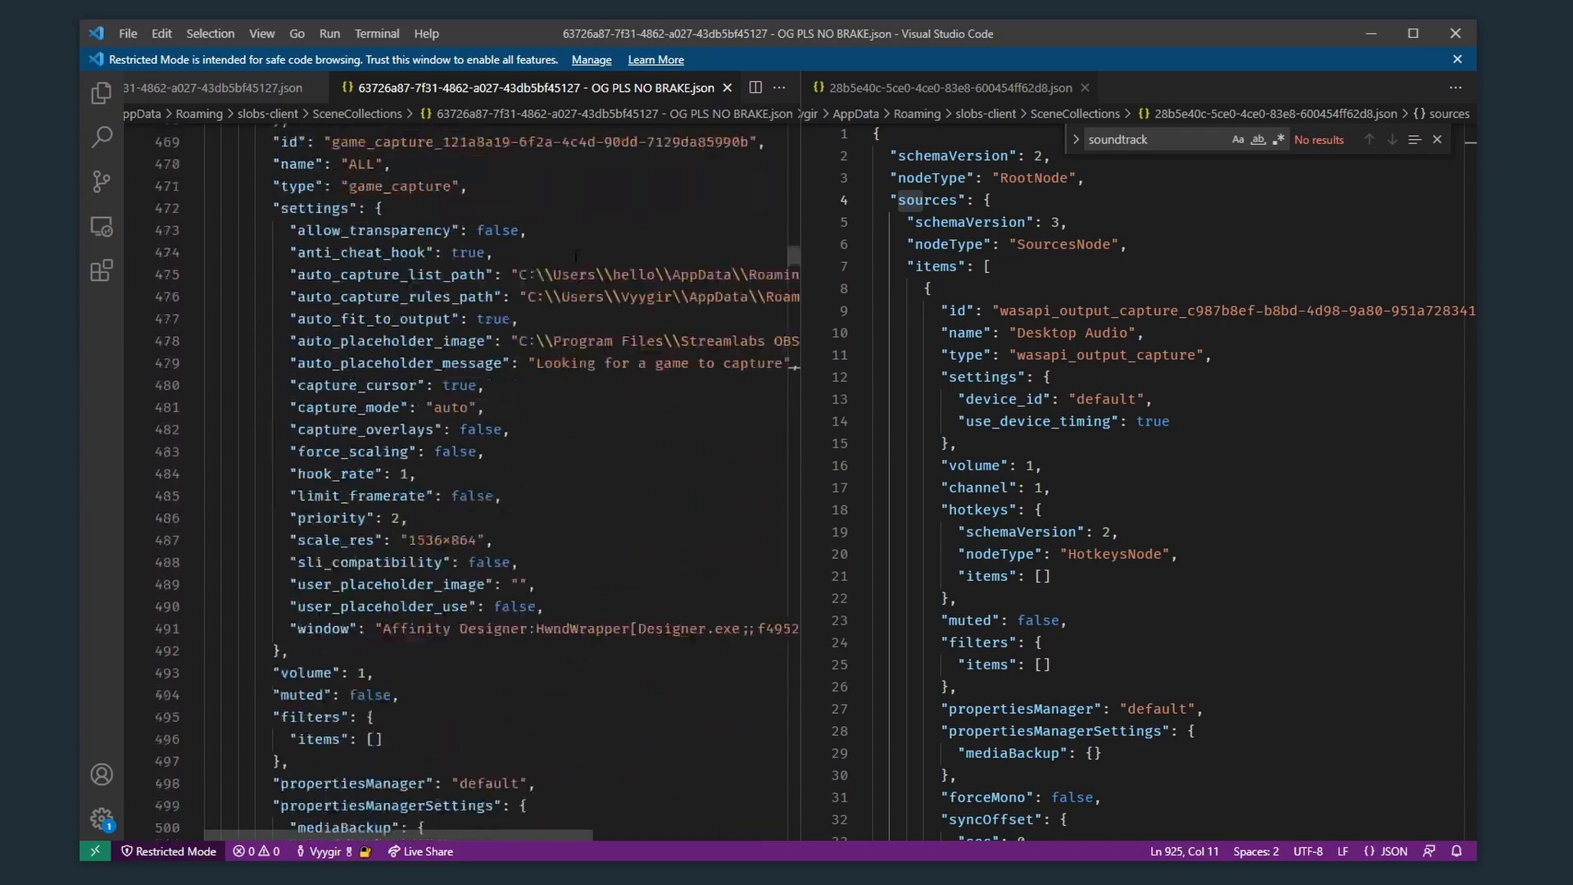
scroll(569, 266, up, 20)
click(587, 215)
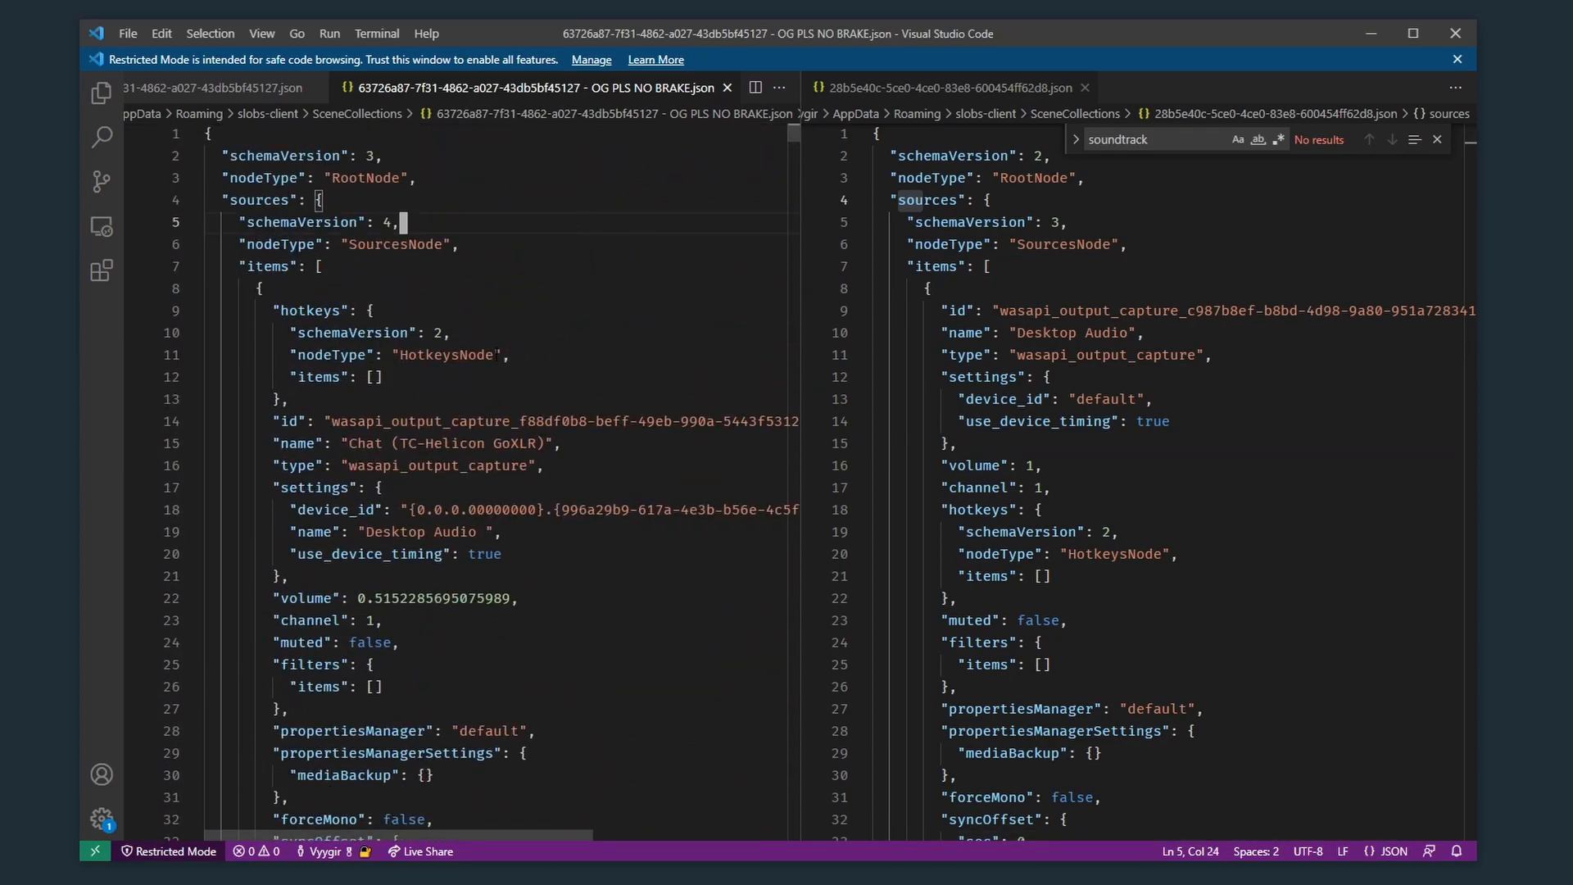
Step: Examine the first source's name, settings name and channel, and compare its structure with the items in the other scene collection file
drag(544, 444, 343, 444)
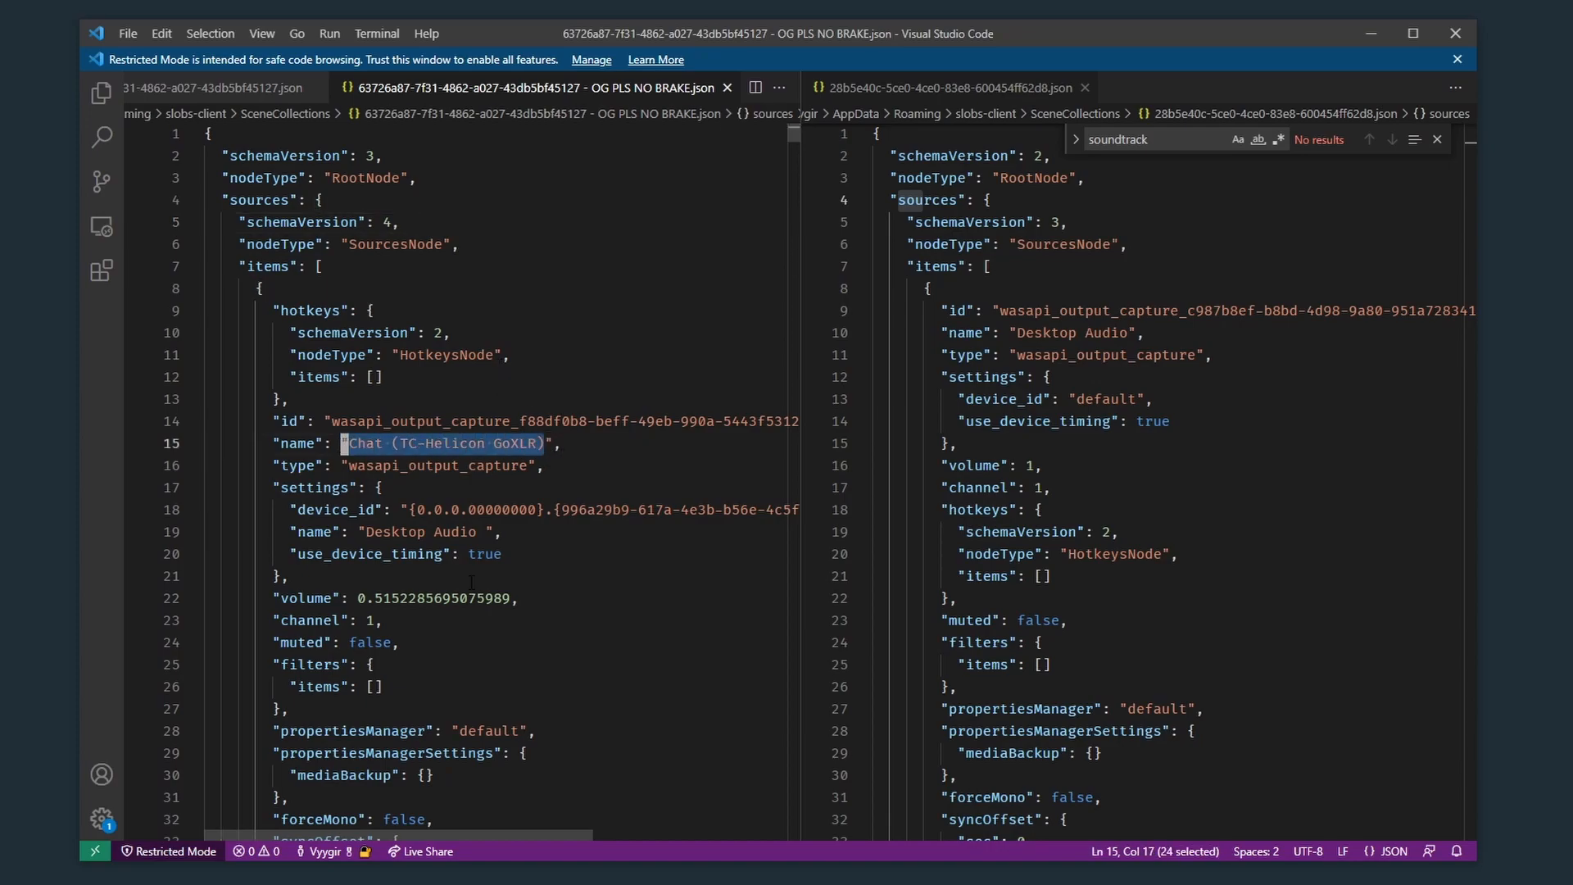
drag(484, 532, 429, 531)
click(518, 532)
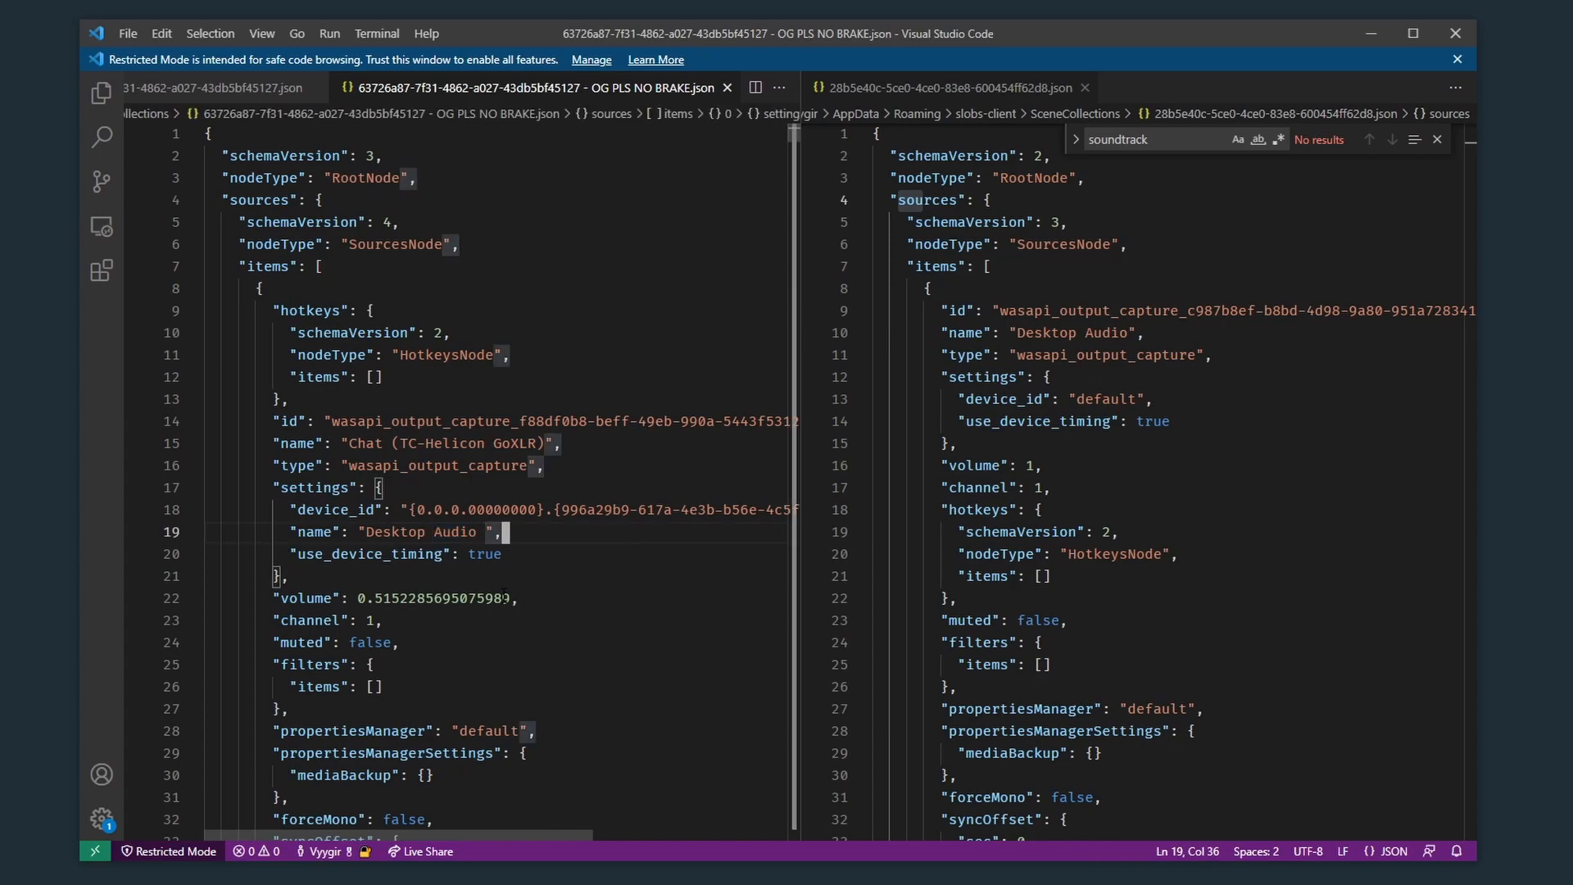
click(368, 621)
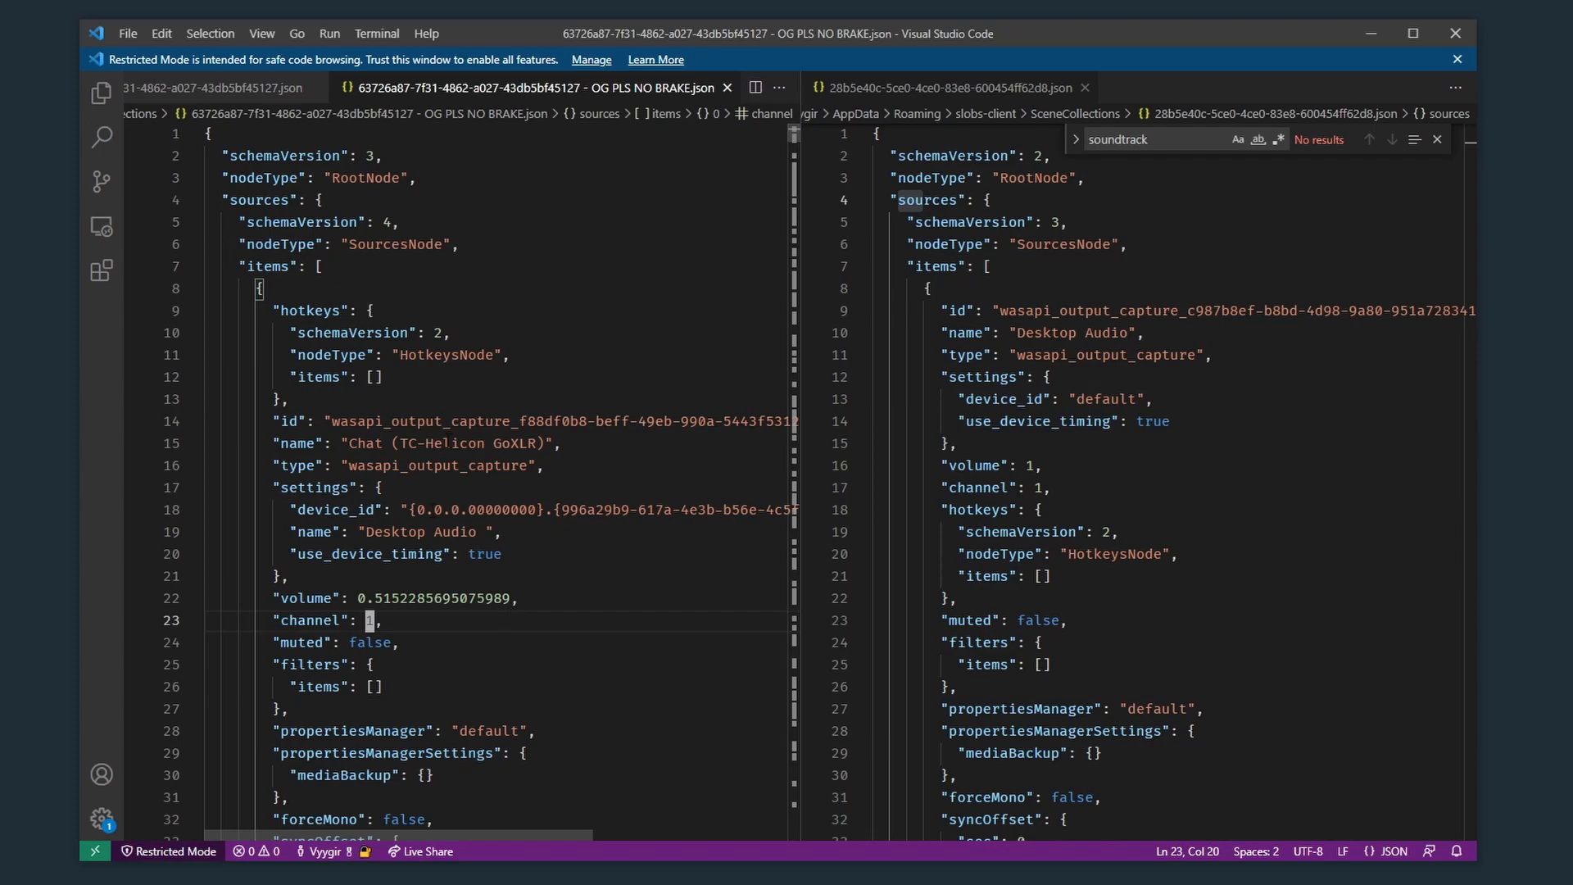
click(1111, 271)
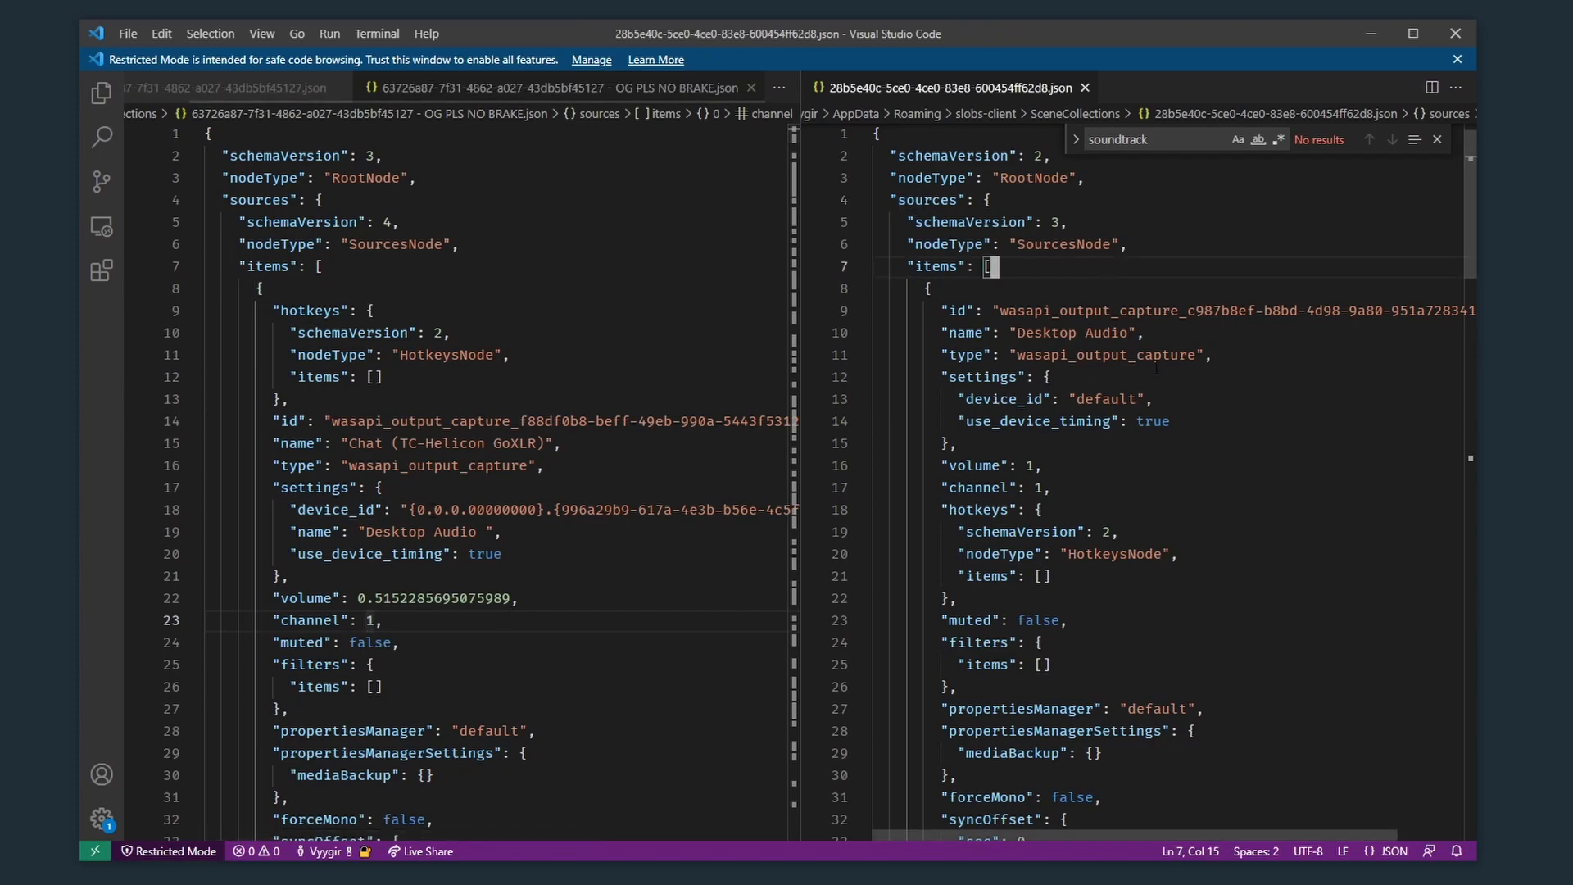
click(374, 310)
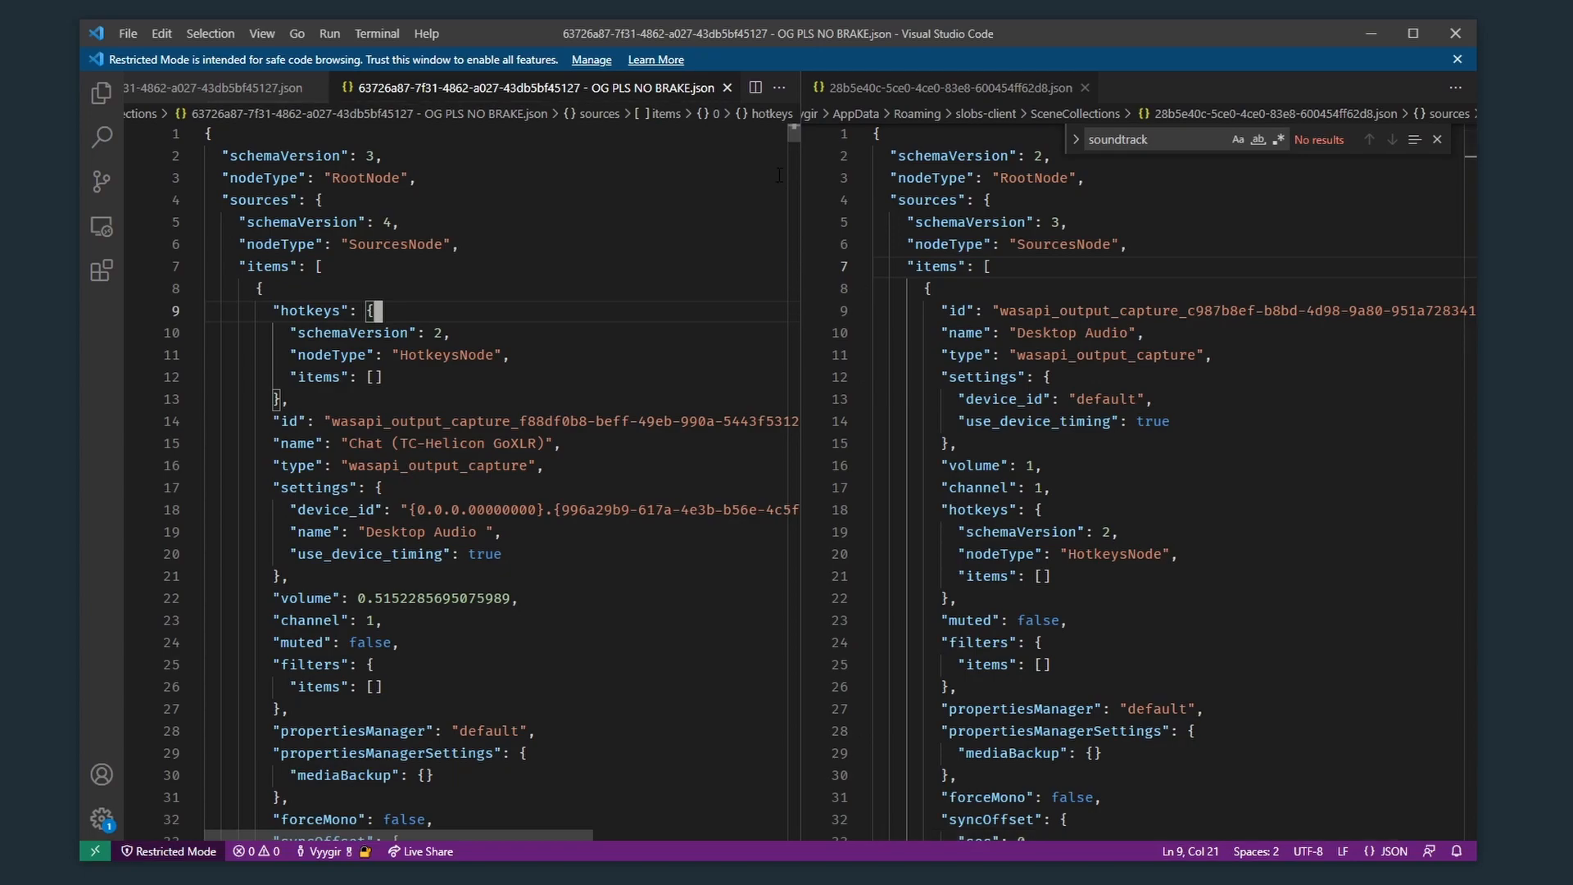
Step: Search the scene collection file 28b5e40c-5ce0-4ce0-83e8-600454ff62d8.json for "soundtrack"
click(1278, 223)
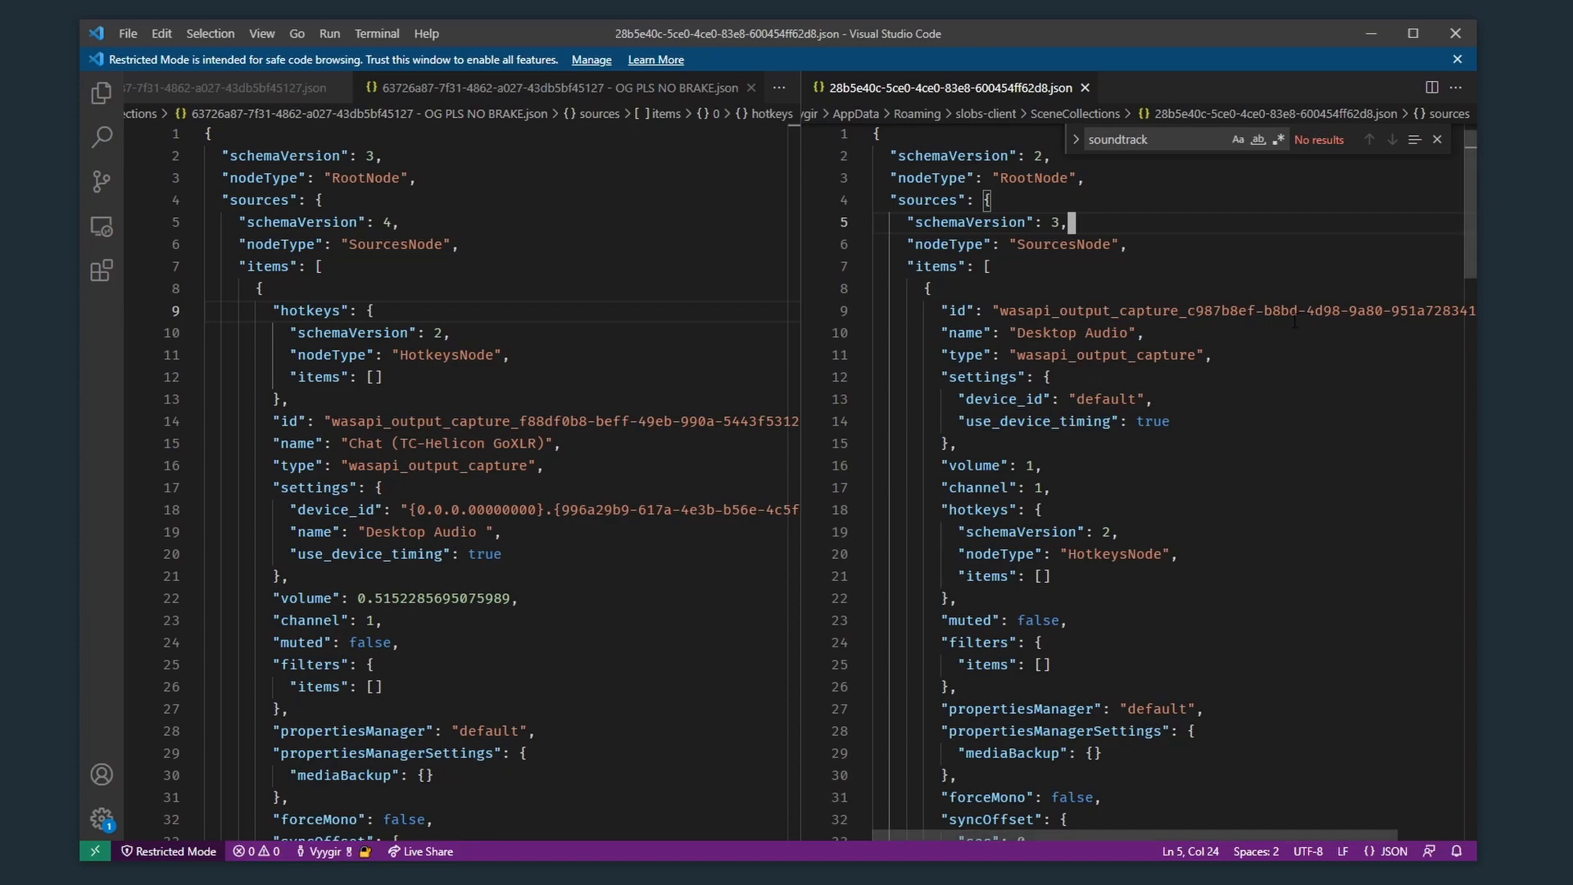
key(Down)
key(Down)
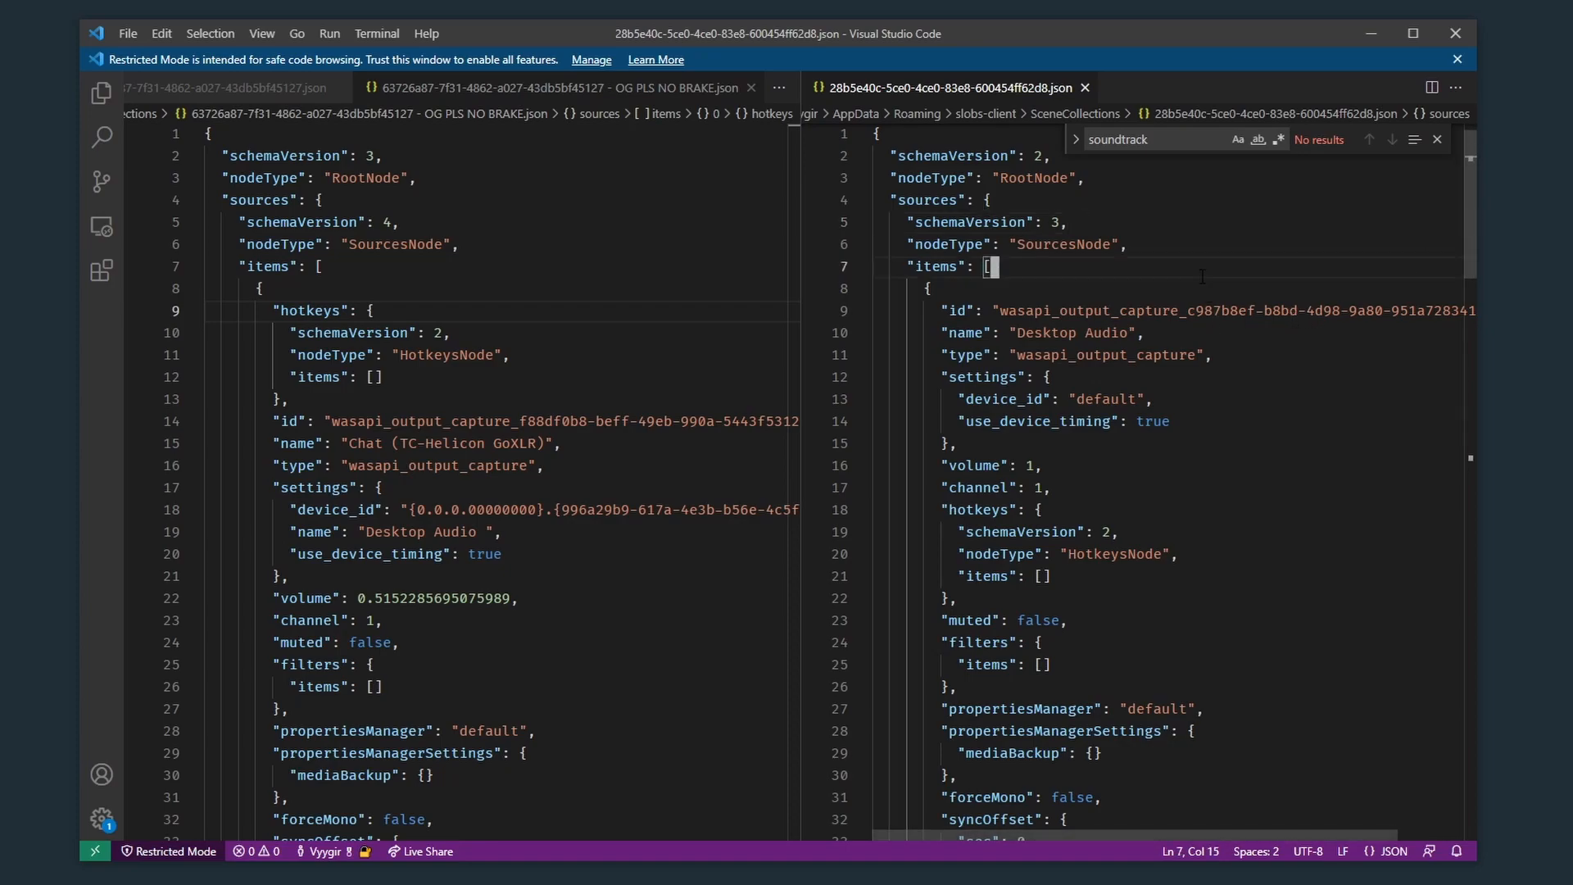
key(ctrl+f)
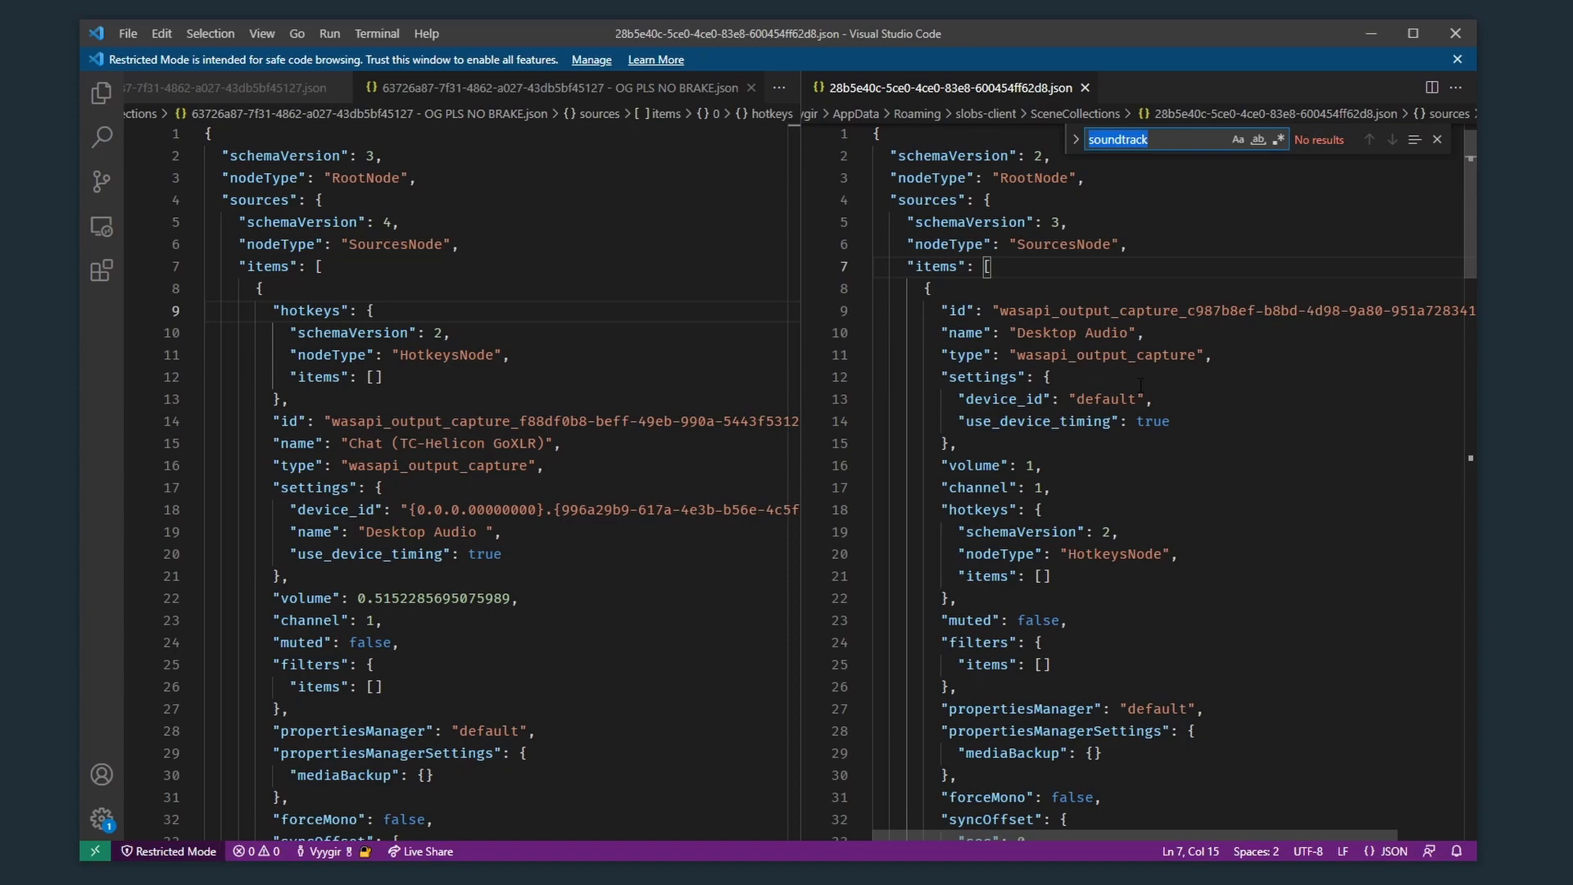
click(1186, 532)
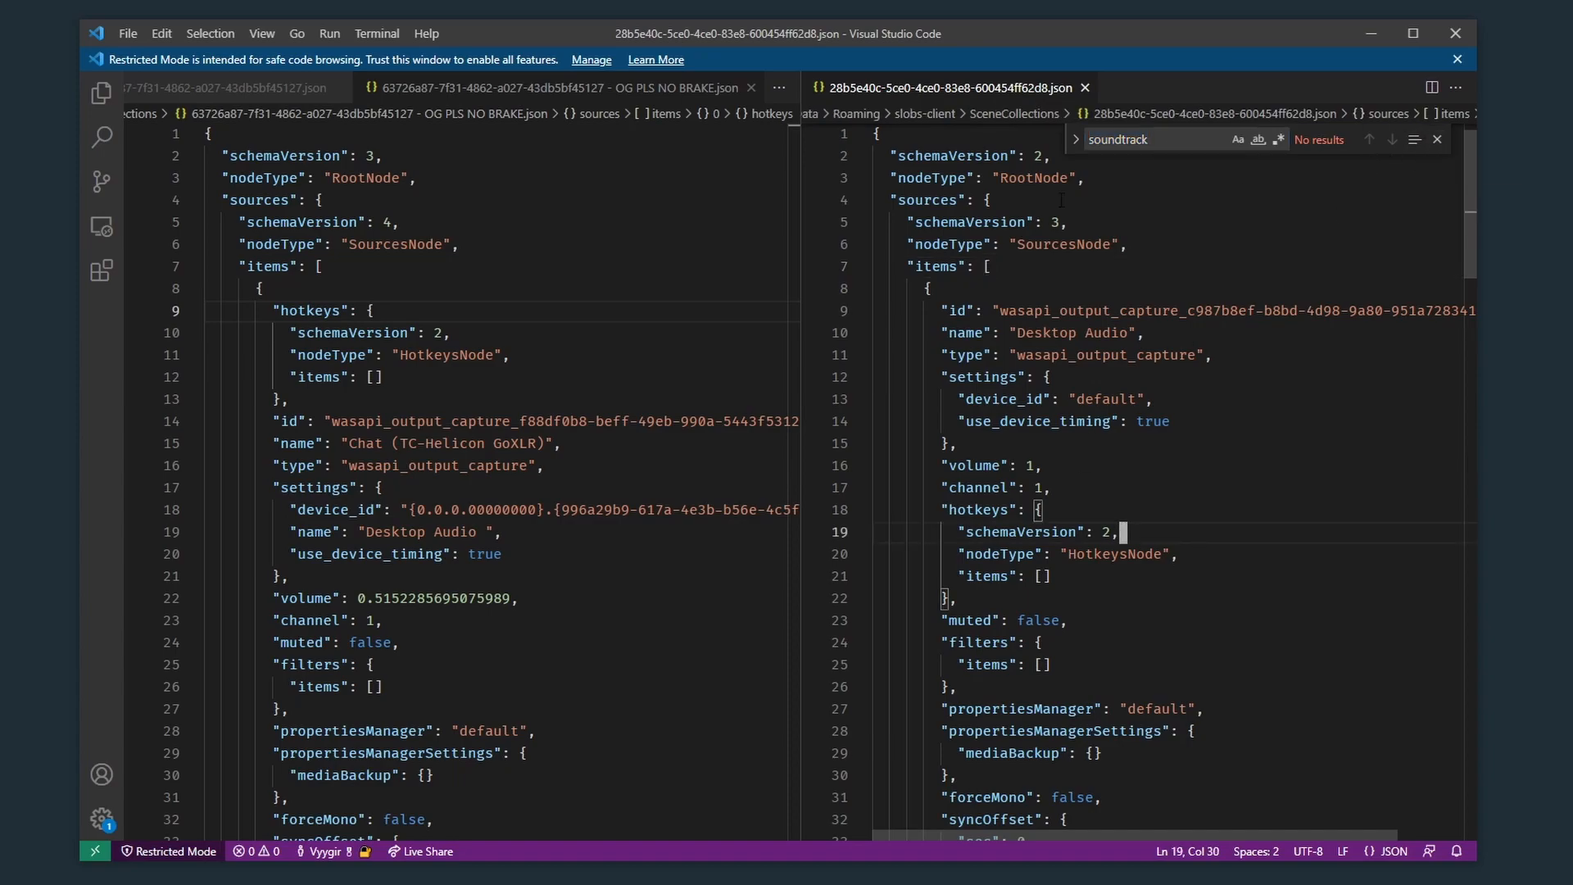
Step: Search the "OG PLS NO BRAKE.json" scene collection file for "soundtrack" and examine the first matching source's type value
click(671, 287)
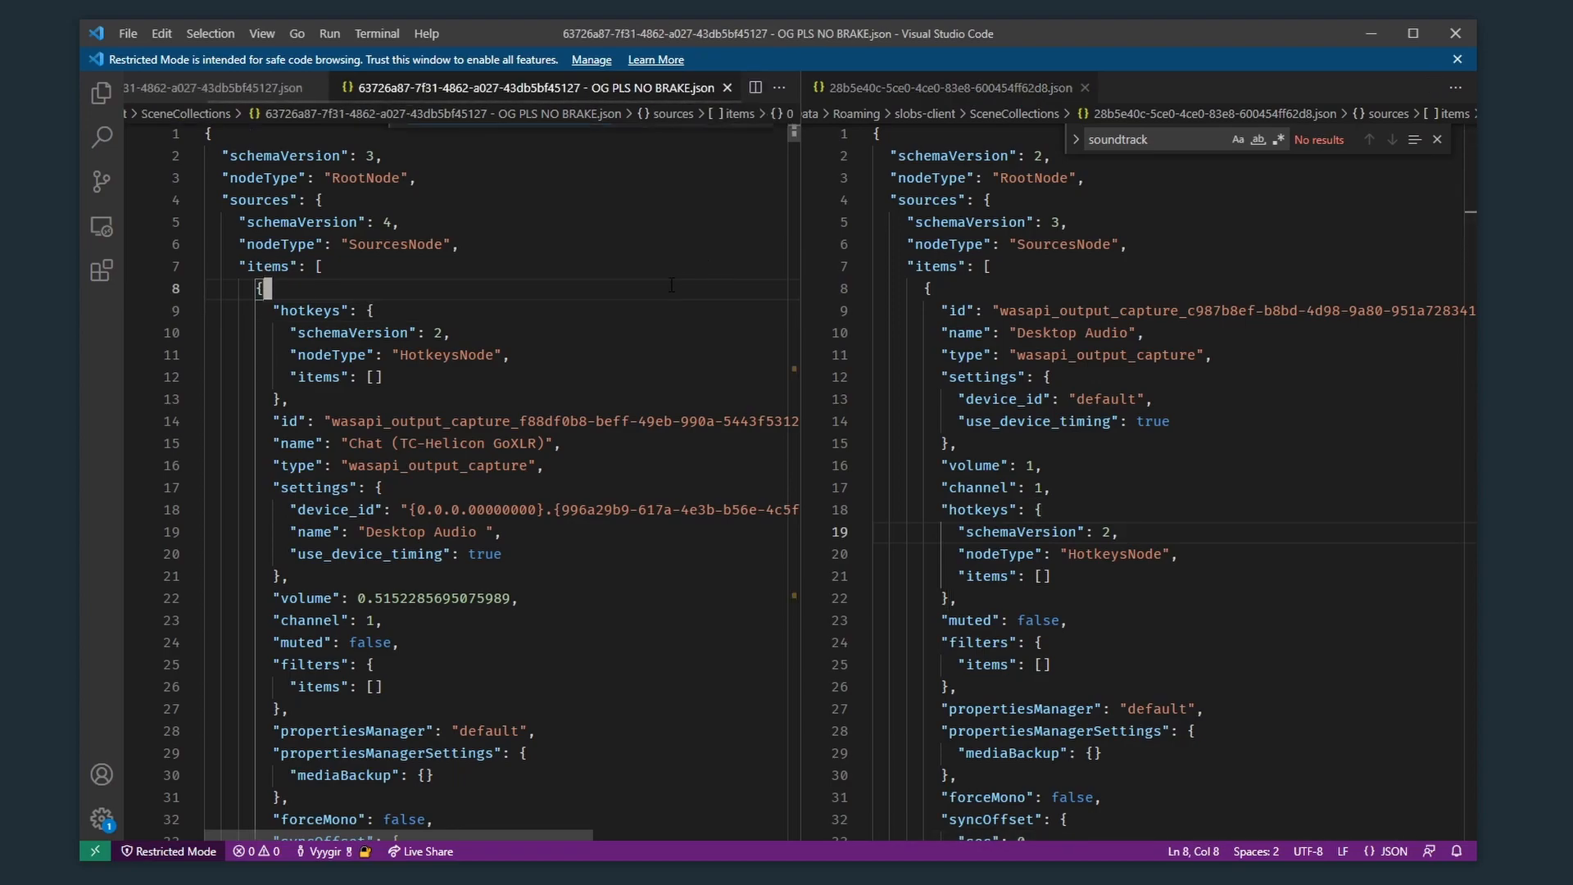
key(ctrl+f)
key(Return)
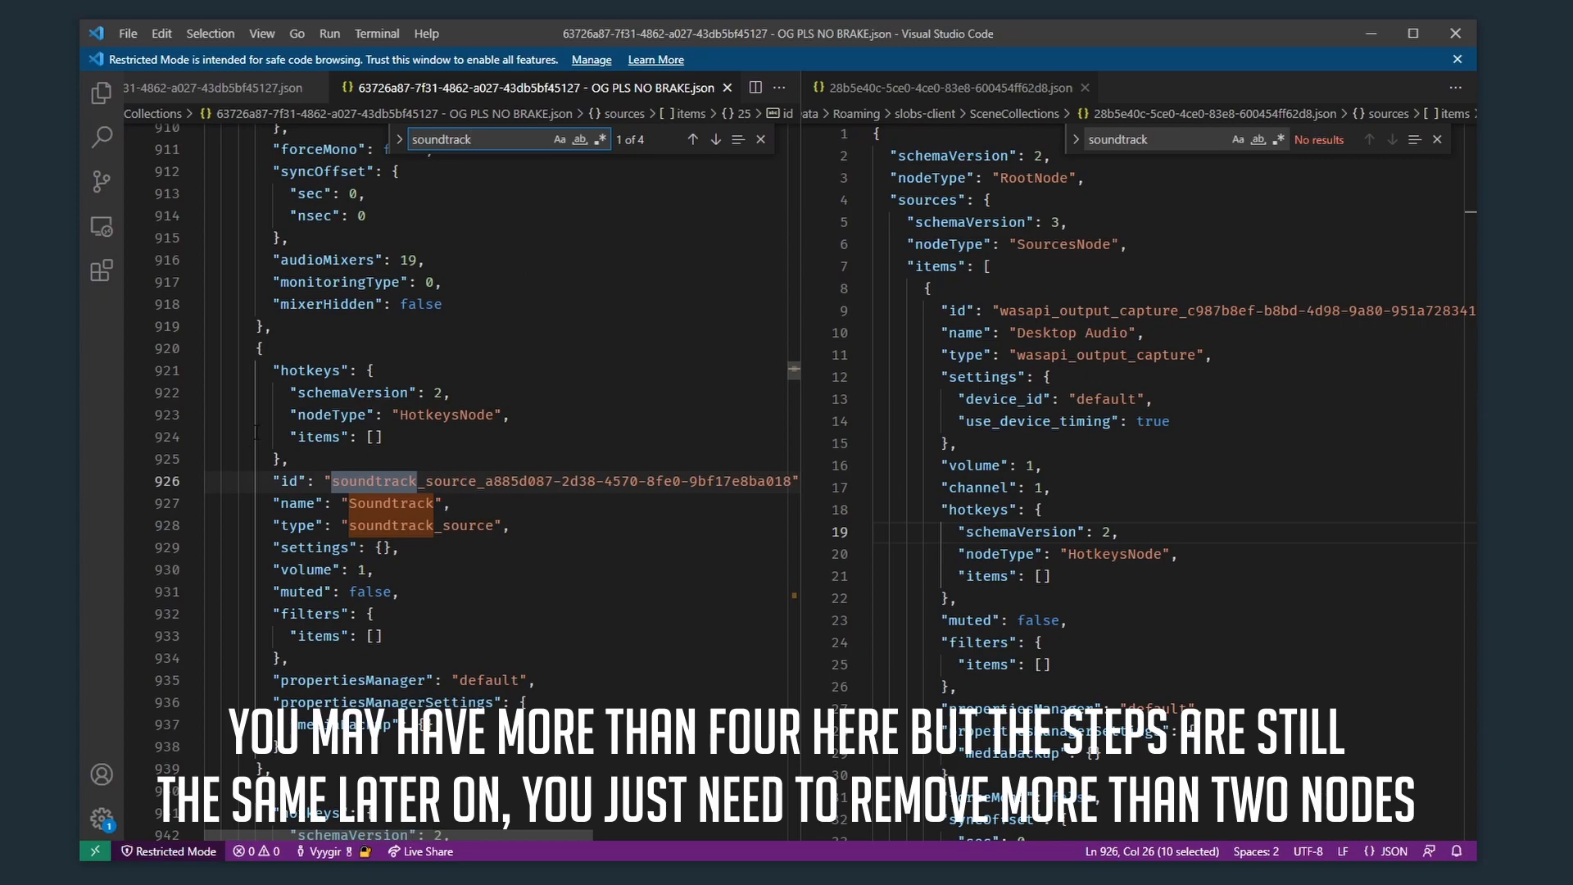
scroll(261, 366, up, 15)
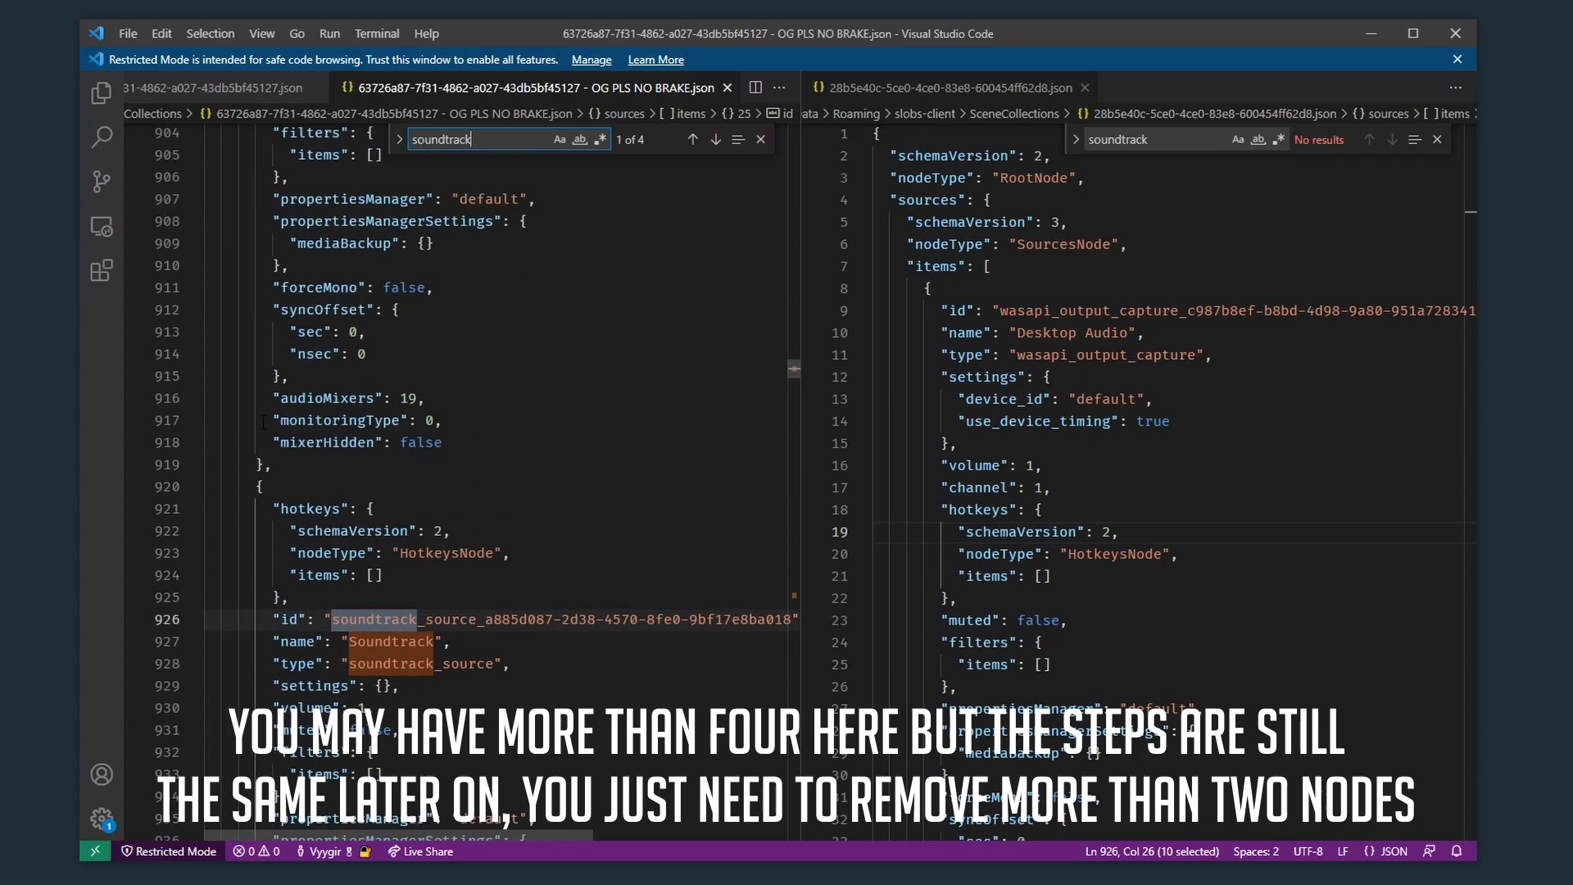
scroll(260, 366, down, 15)
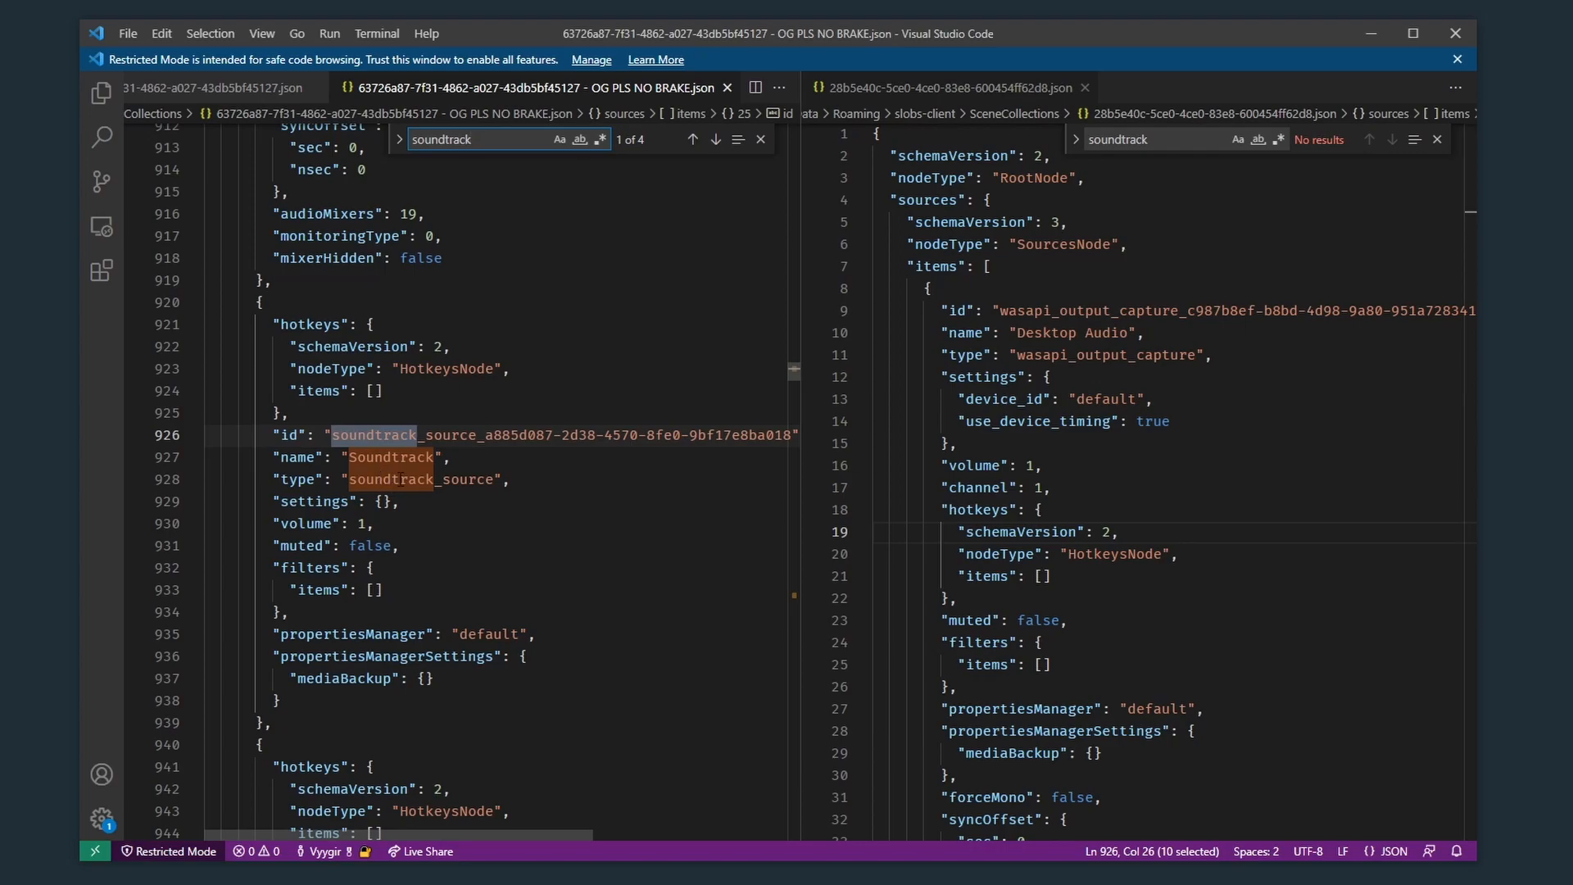
double_click(438, 483)
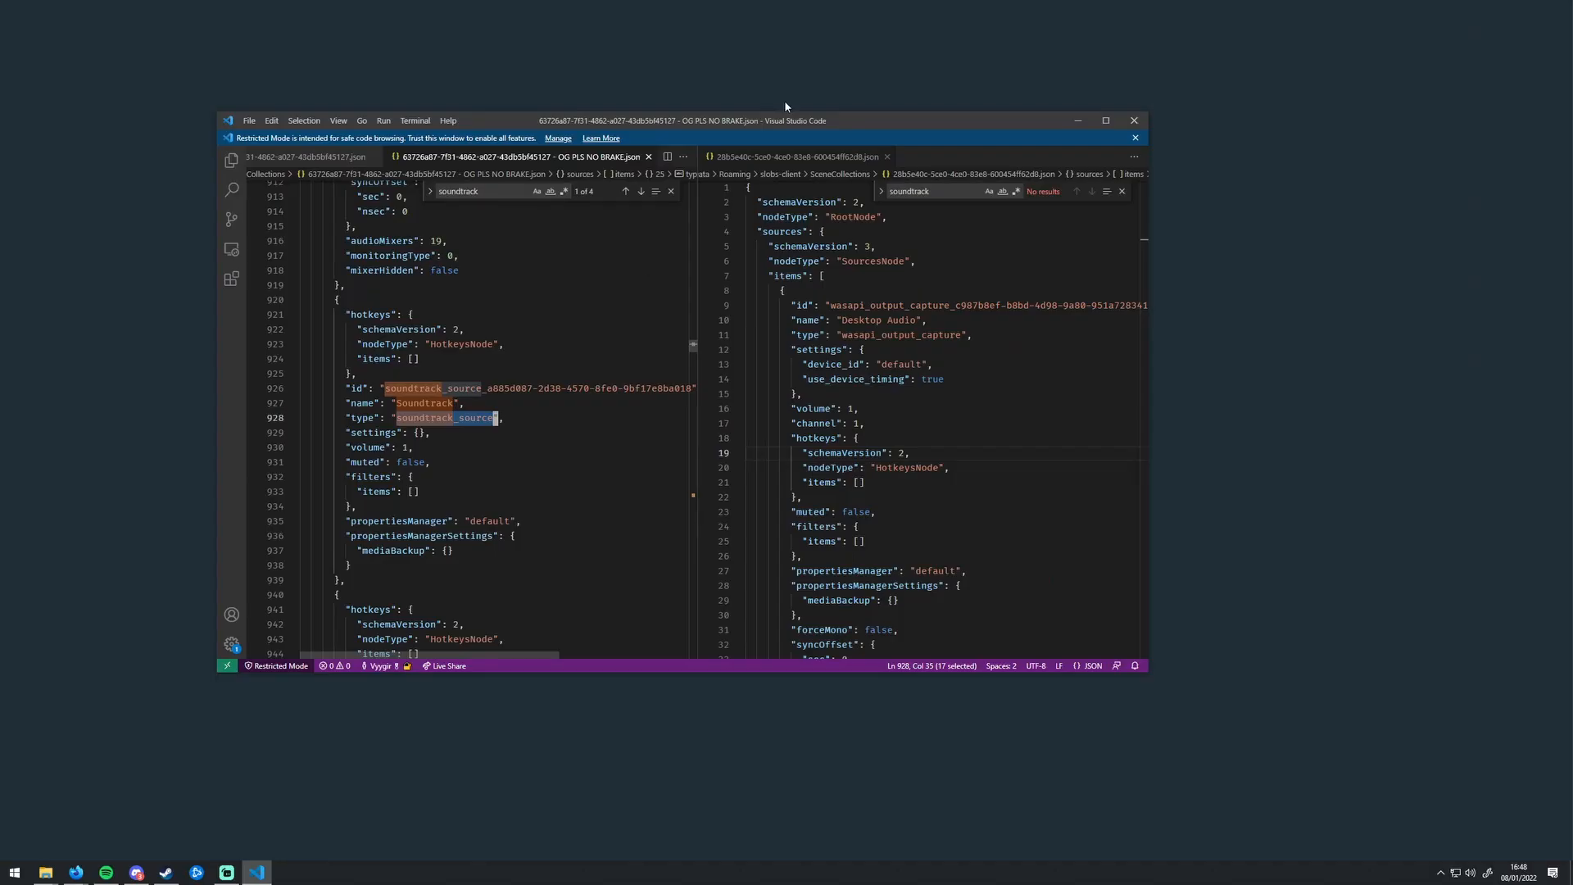
Step: Switch to Streamlabs Desktop and look through the available source types for a soundtrack source
drag(667, 0, 676, 199)
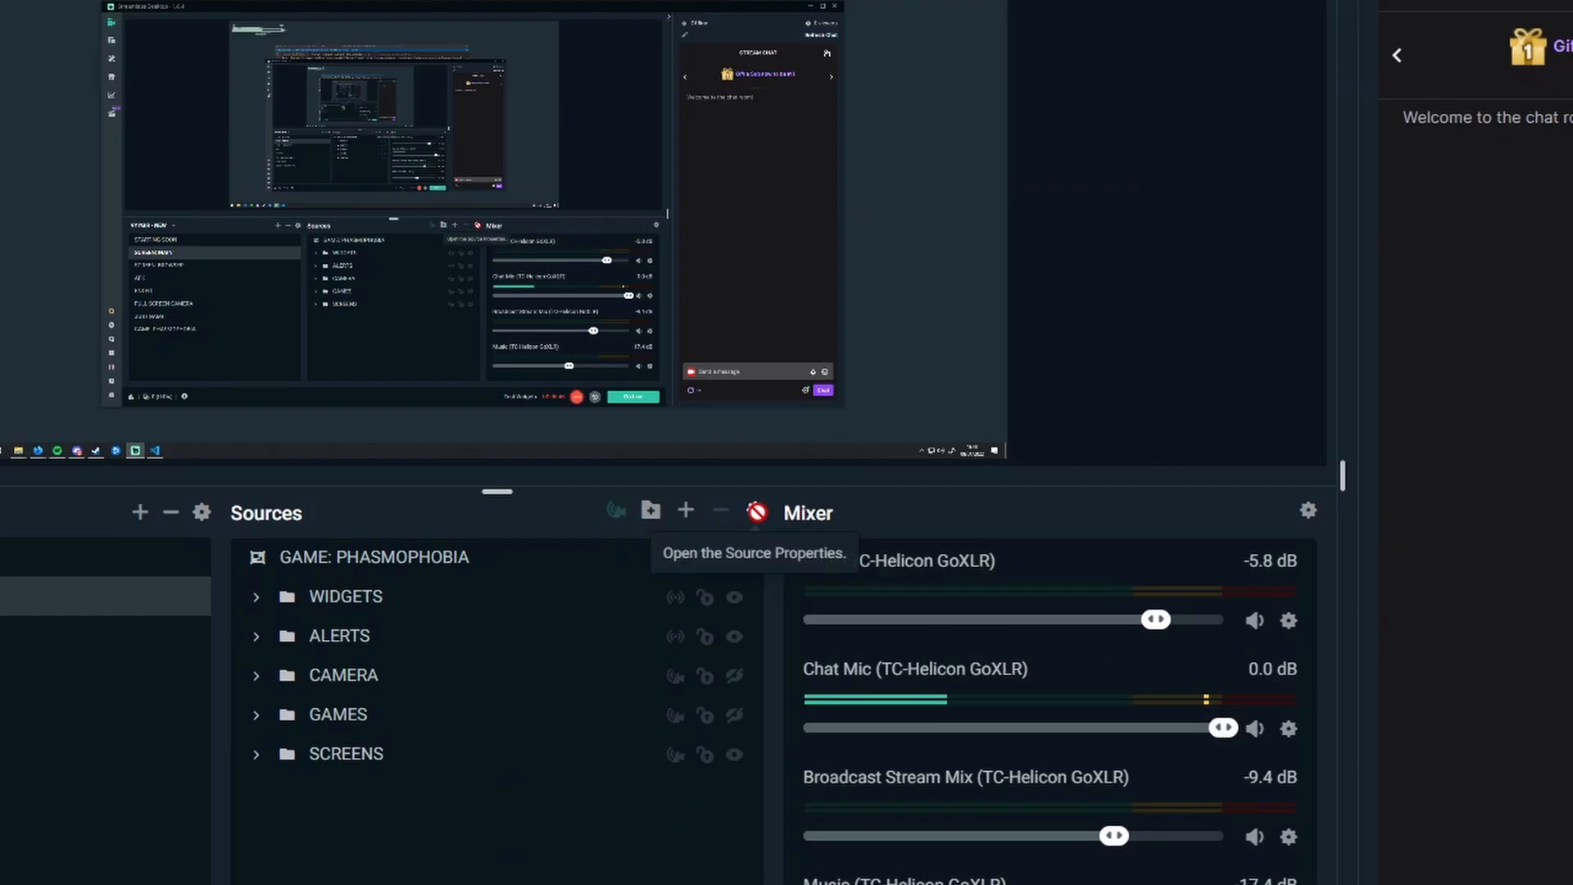
click(686, 511)
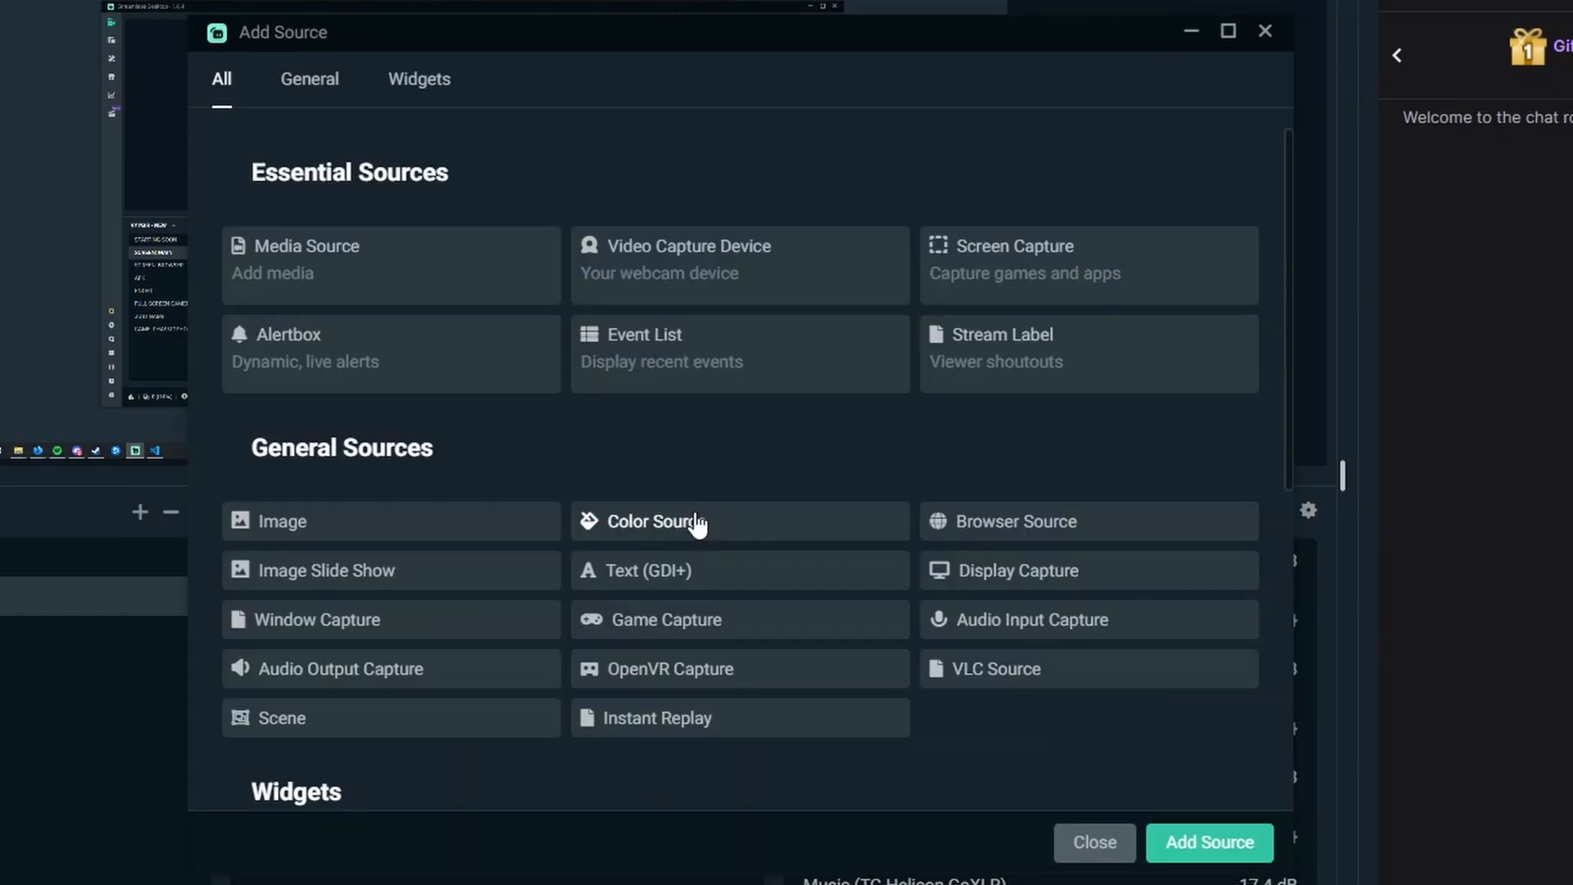
scroll(597, 495, down, 3)
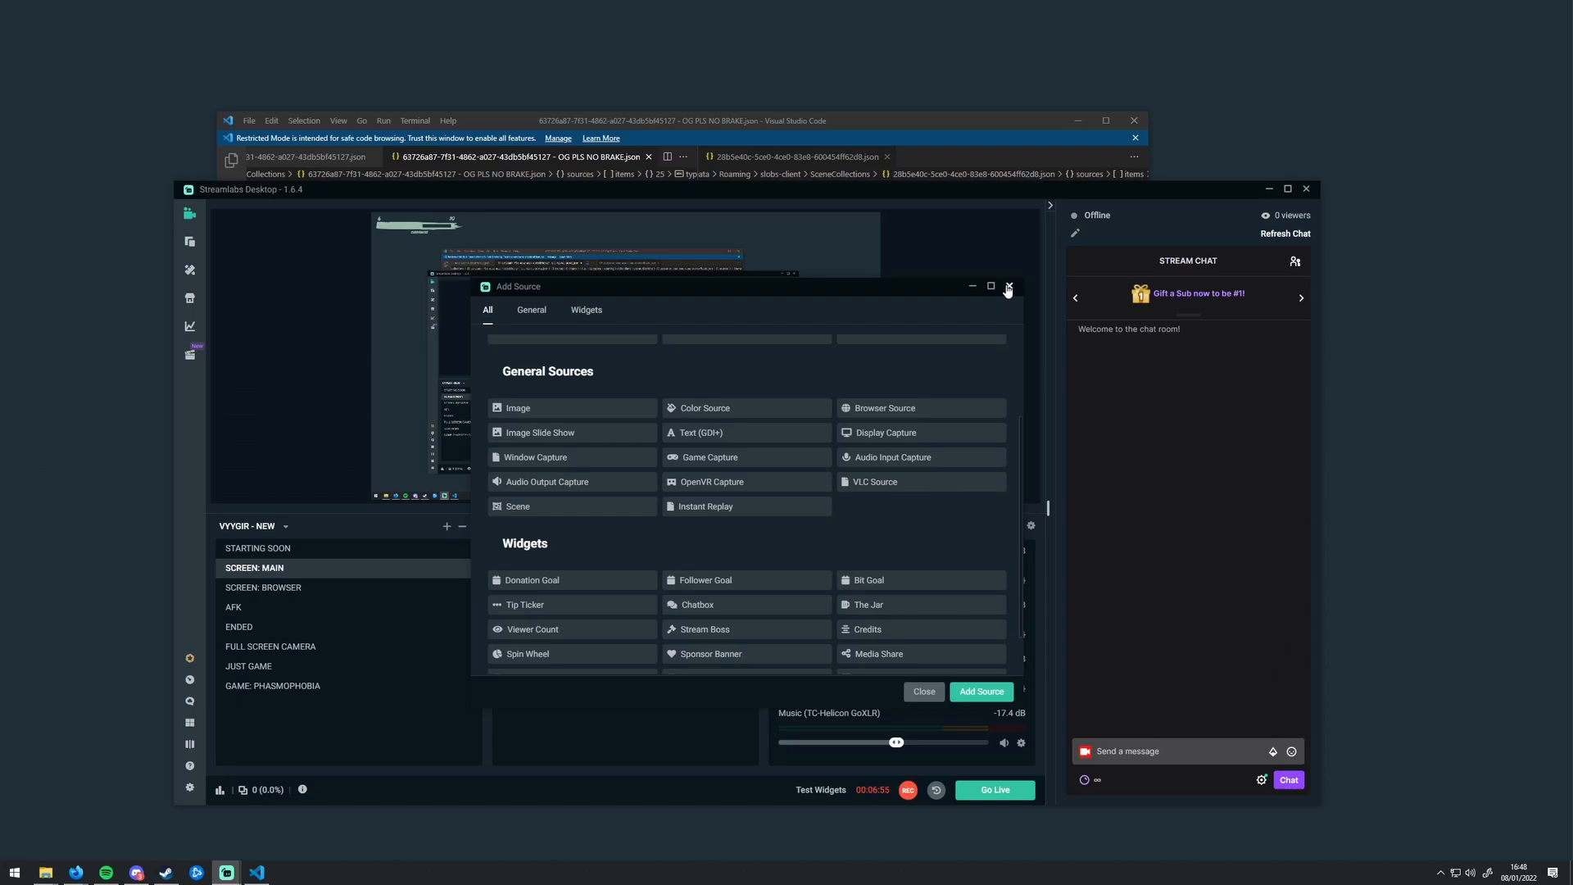
click(1265, 31)
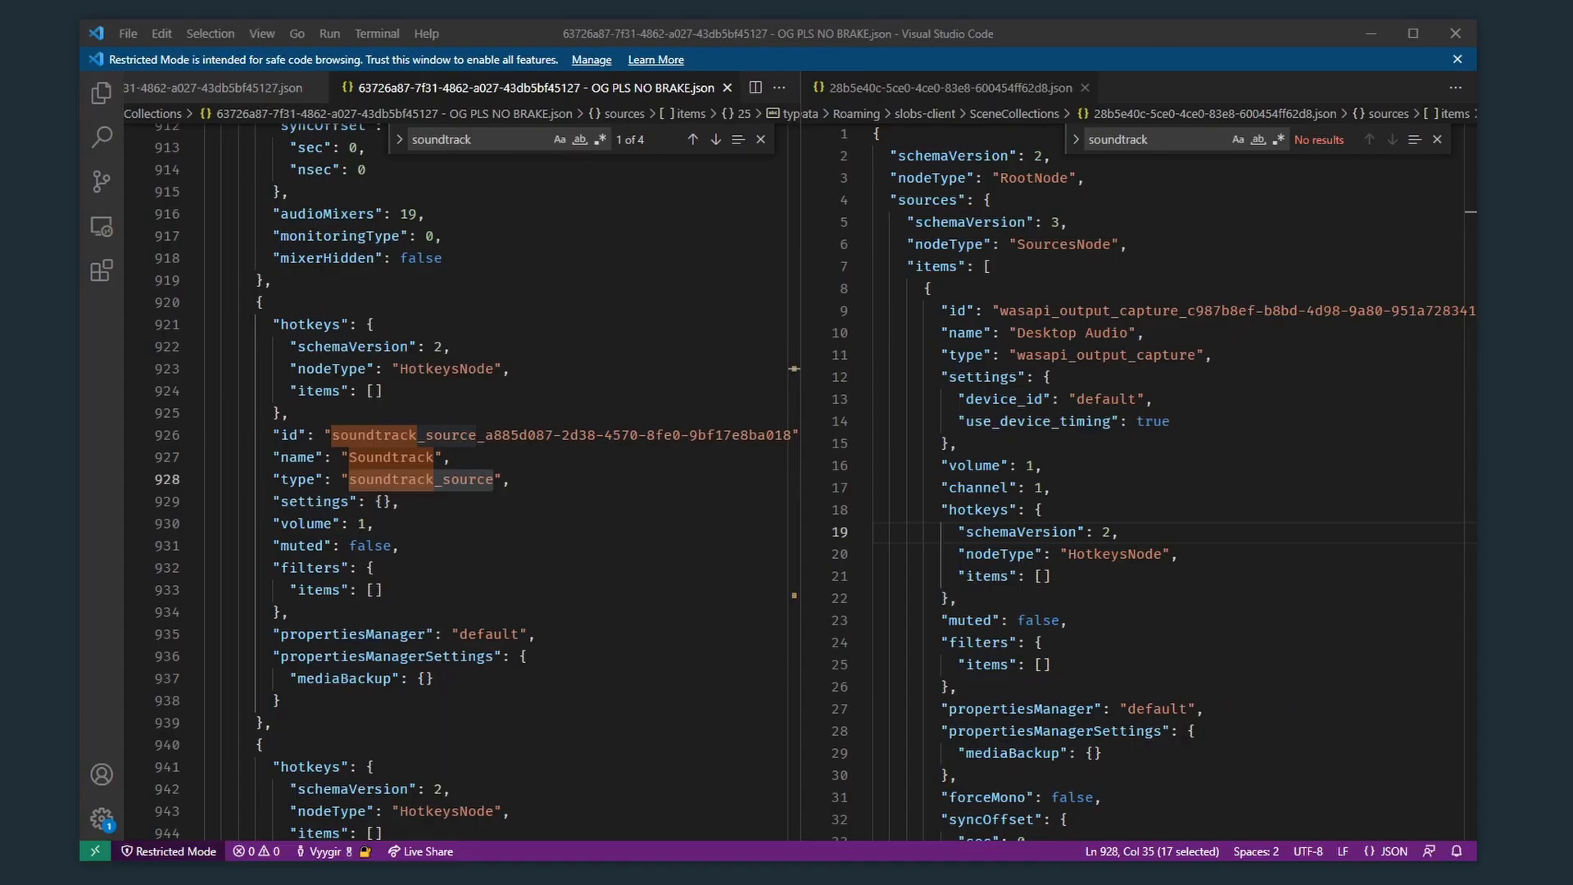
Step: Switch back to Visual Studio Code and examine the Soundtrack source's soundtrack_source type value
click(544, 485)
double_click(475, 480)
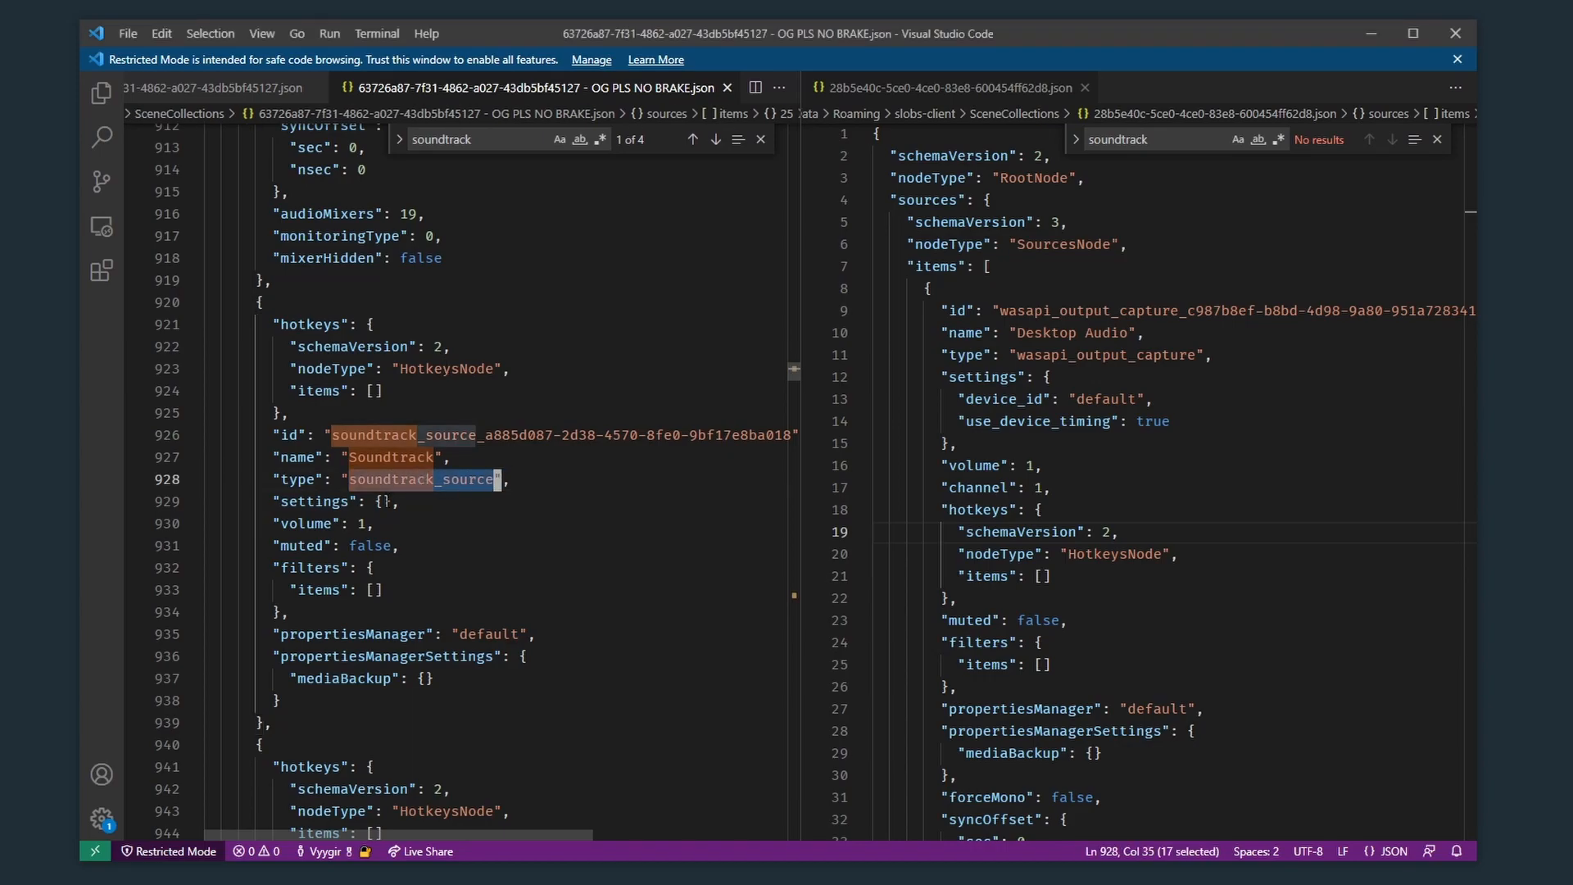
drag(292, 414, 602, 484)
click(516, 479)
Step: Go to the last "soundtrack" match and examine its sceneItems node, items list and sourceId line
click(494, 141)
key(shift+Return)
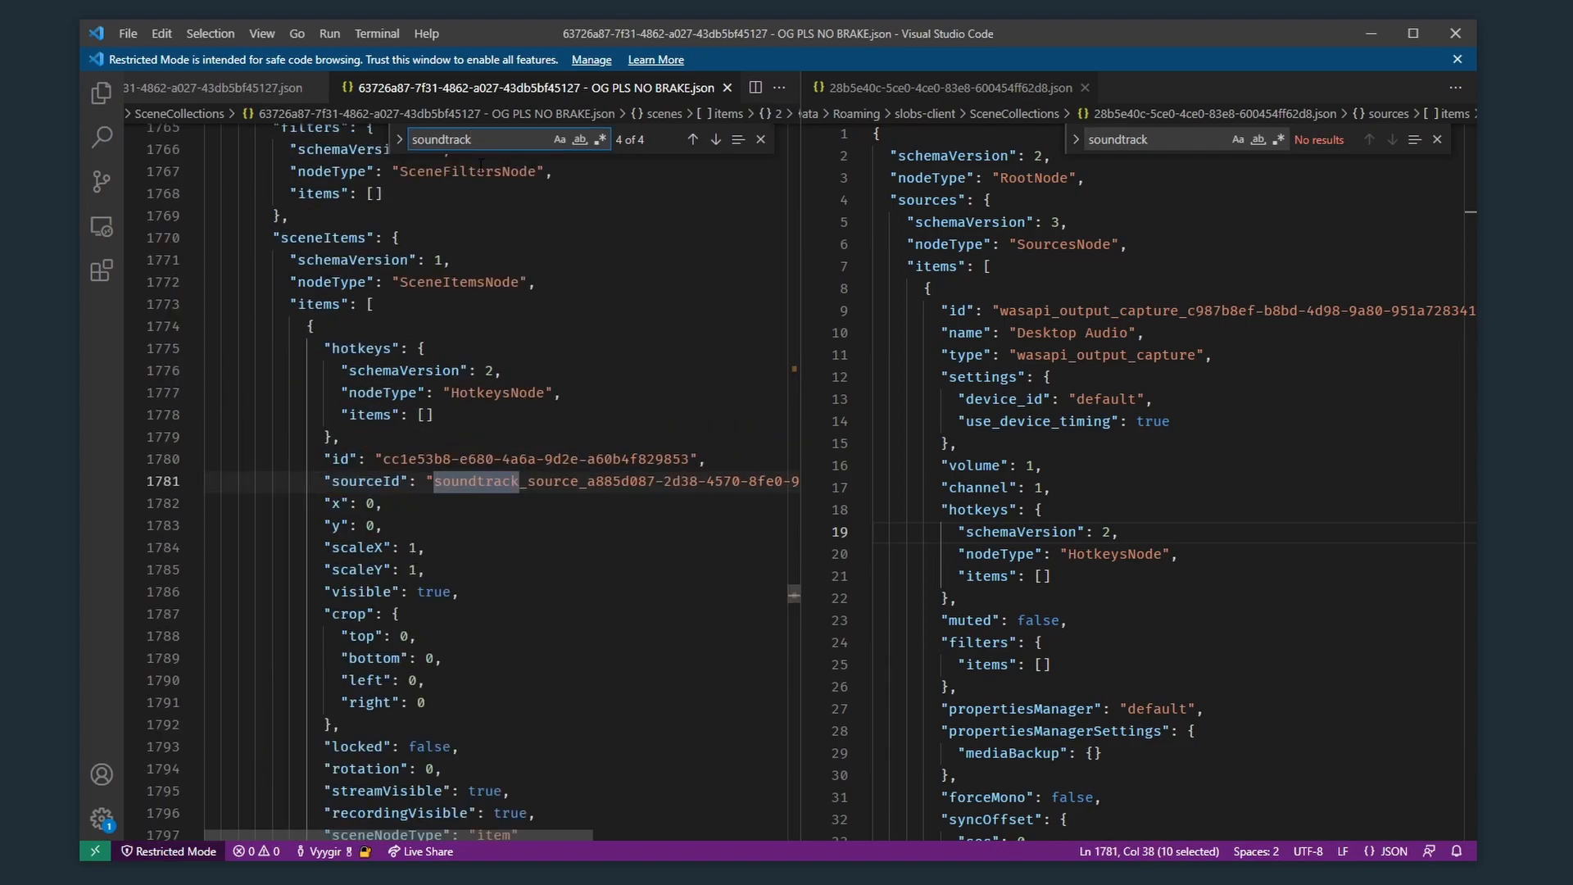
double_click(326, 238)
double_click(463, 281)
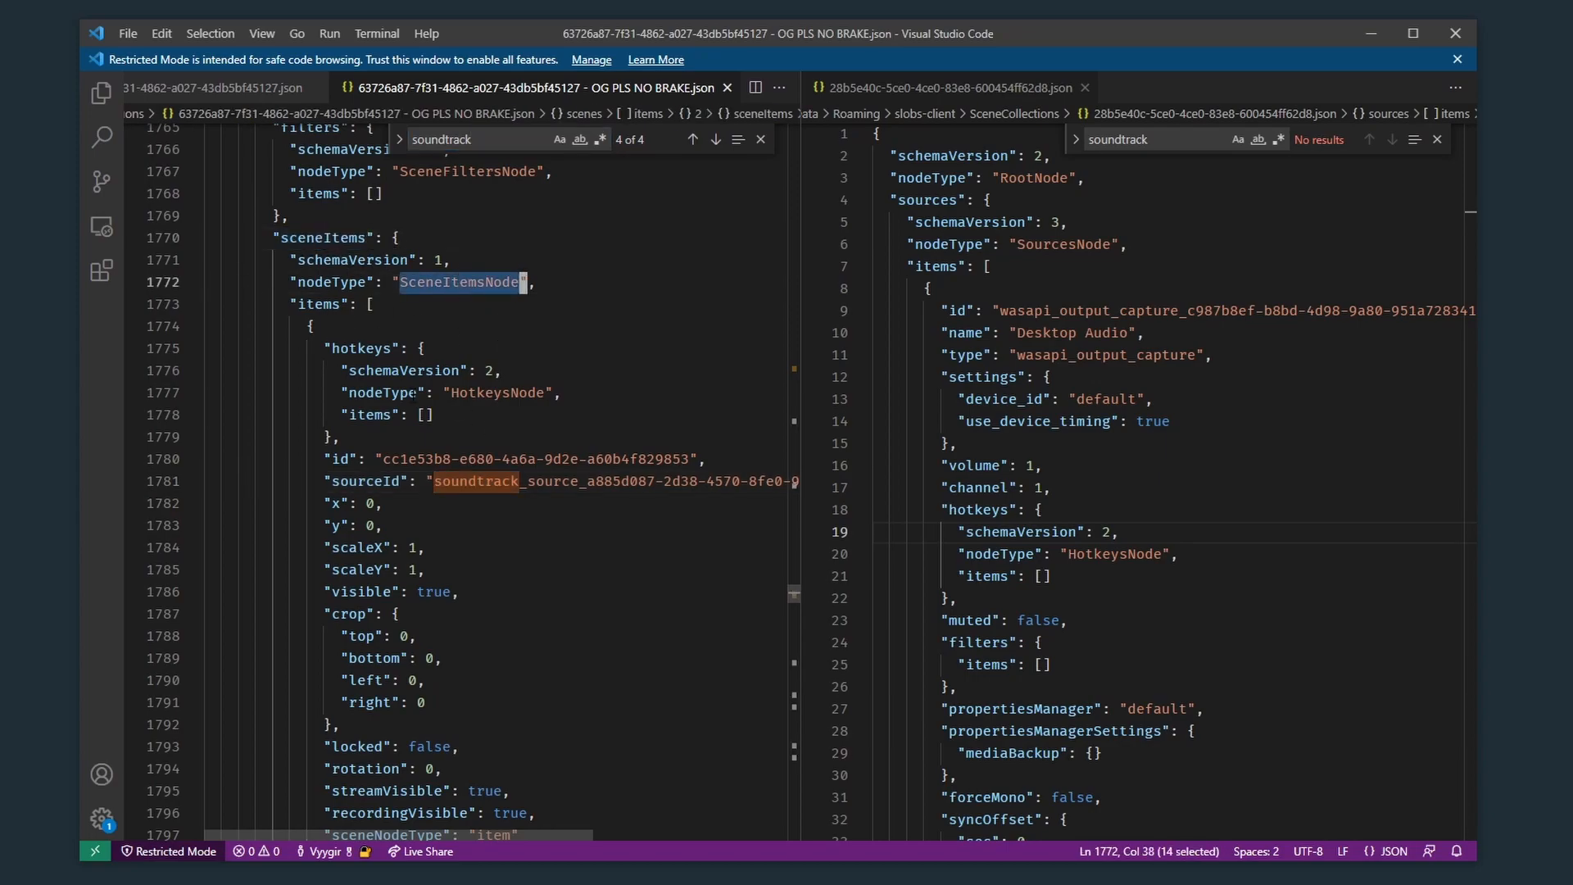
click(319, 304)
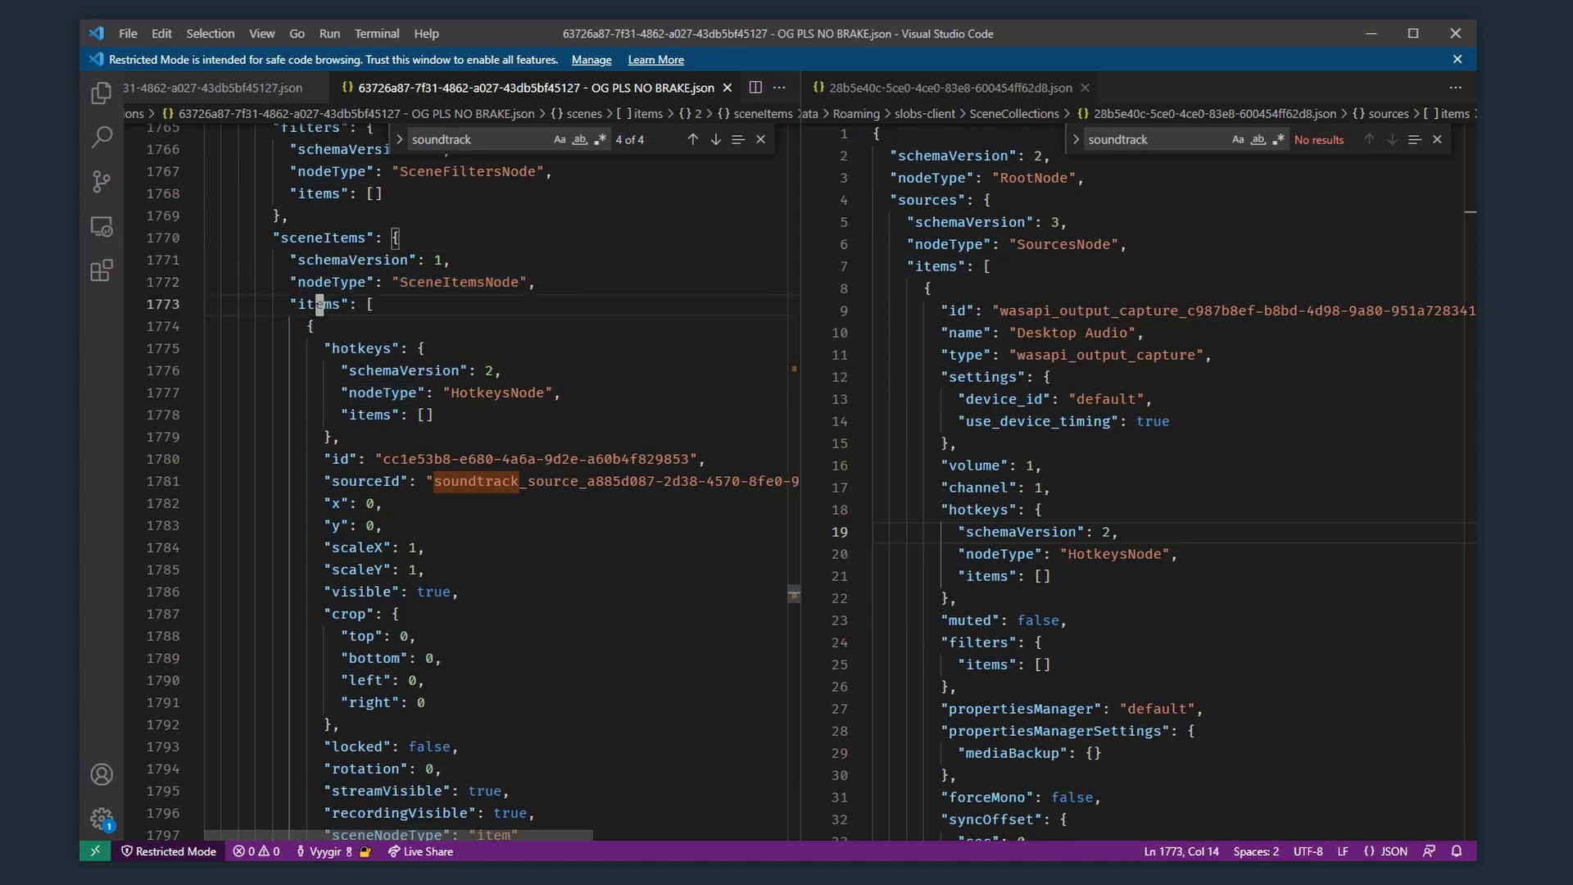
click(435, 481)
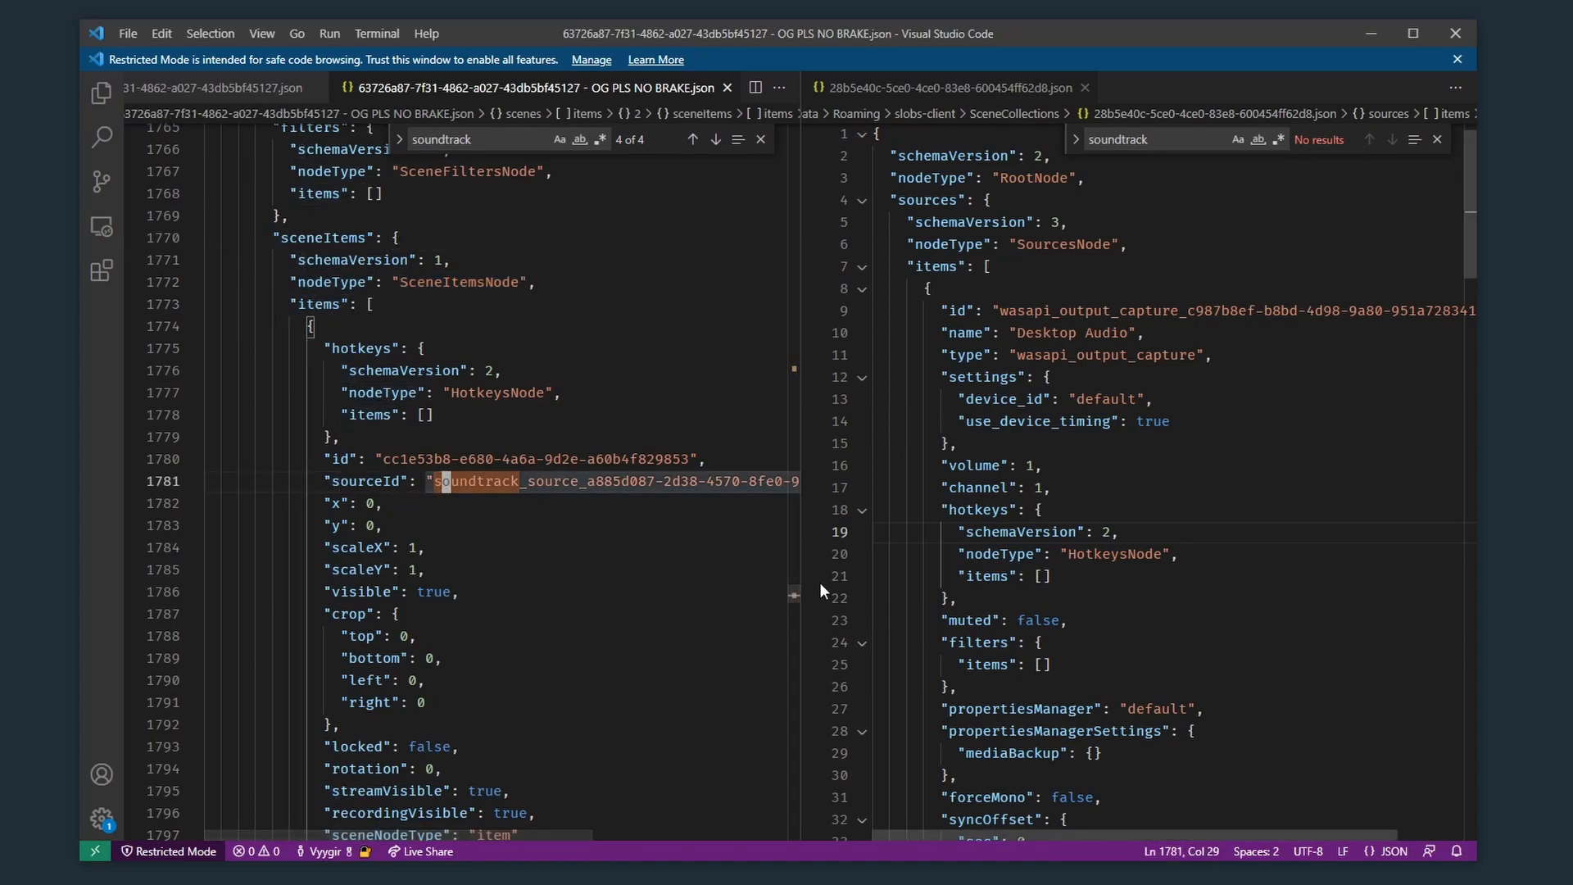
key(shift+End)
key(shift+Down)
key(Left)
key(Home)
key(Home)
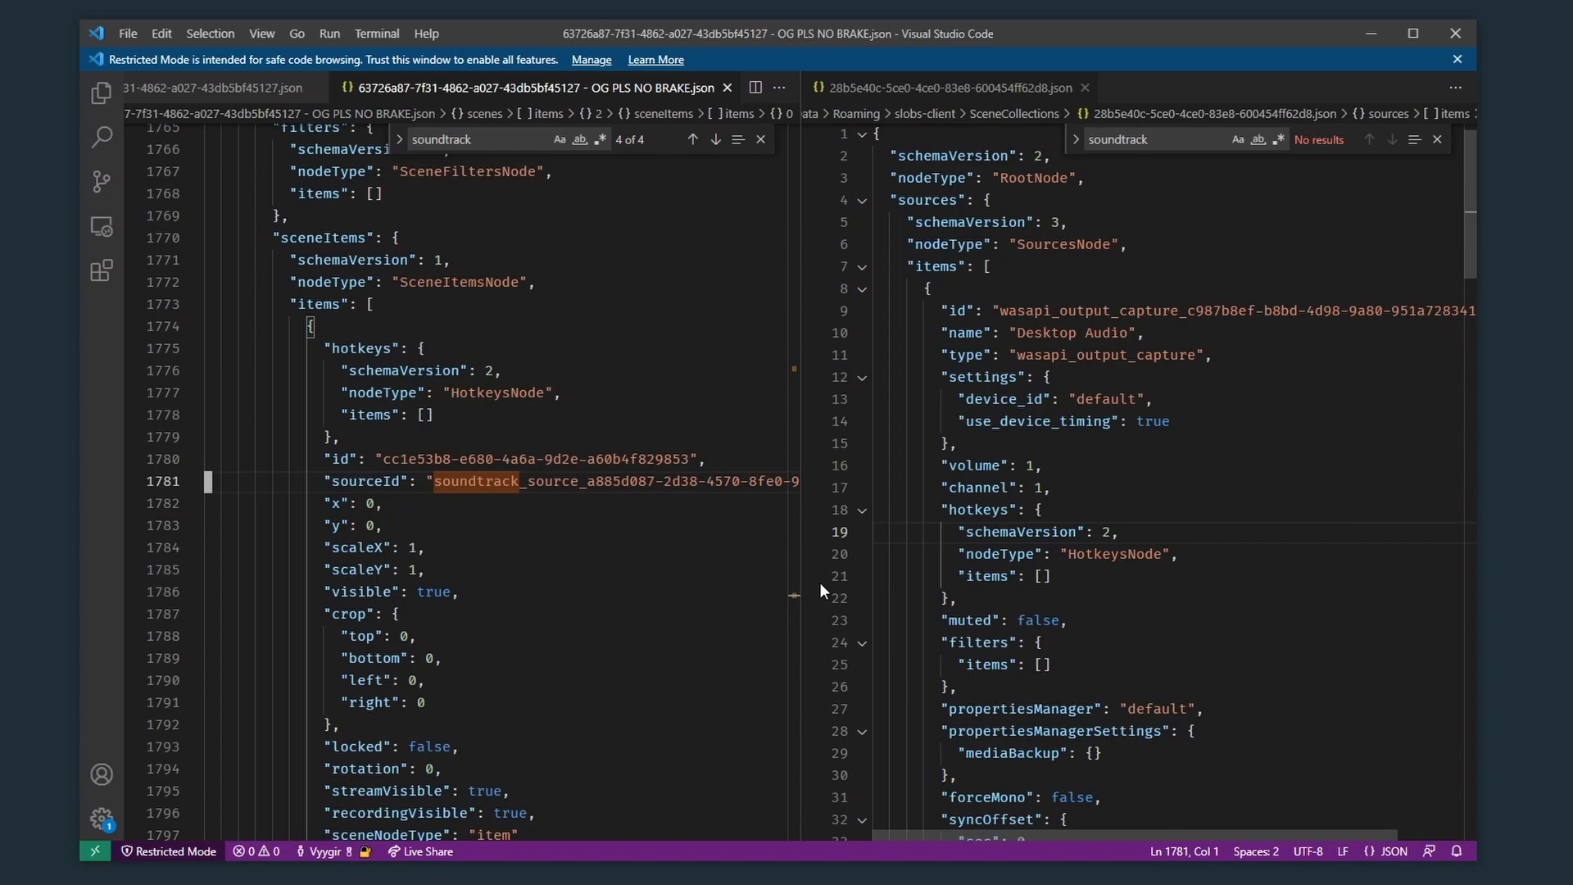
Step: Return "OG PLS NO BRAKE.json" to its first line and view the edited 63726a87-7f31-4862-a027-43db5bf45127.json from its start
click(456, 361)
key(ctrl+Home)
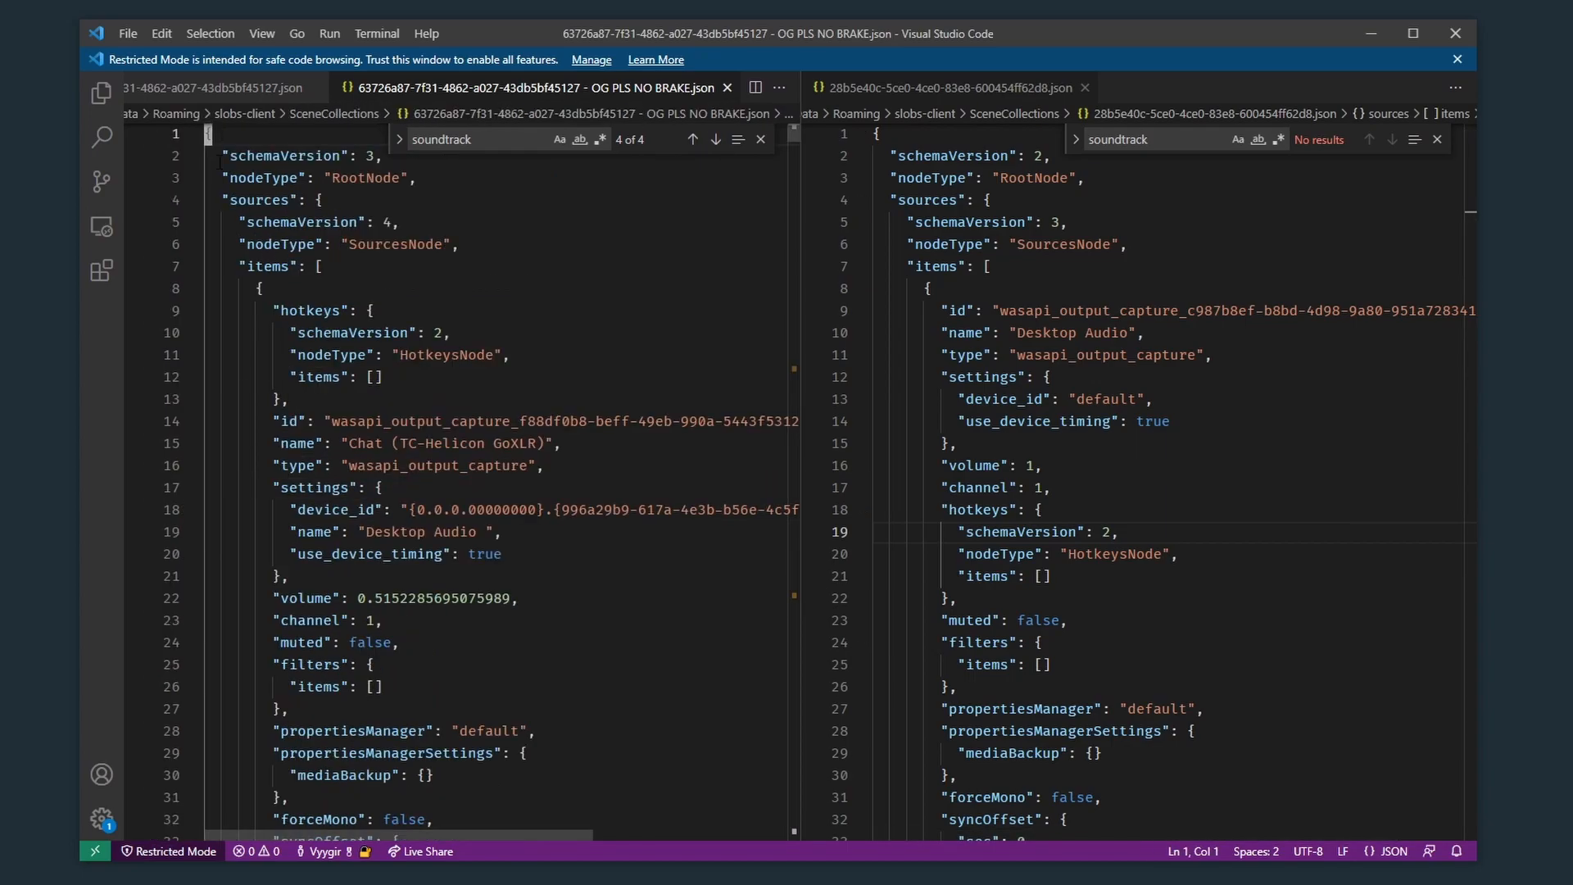
click(229, 88)
click(508, 314)
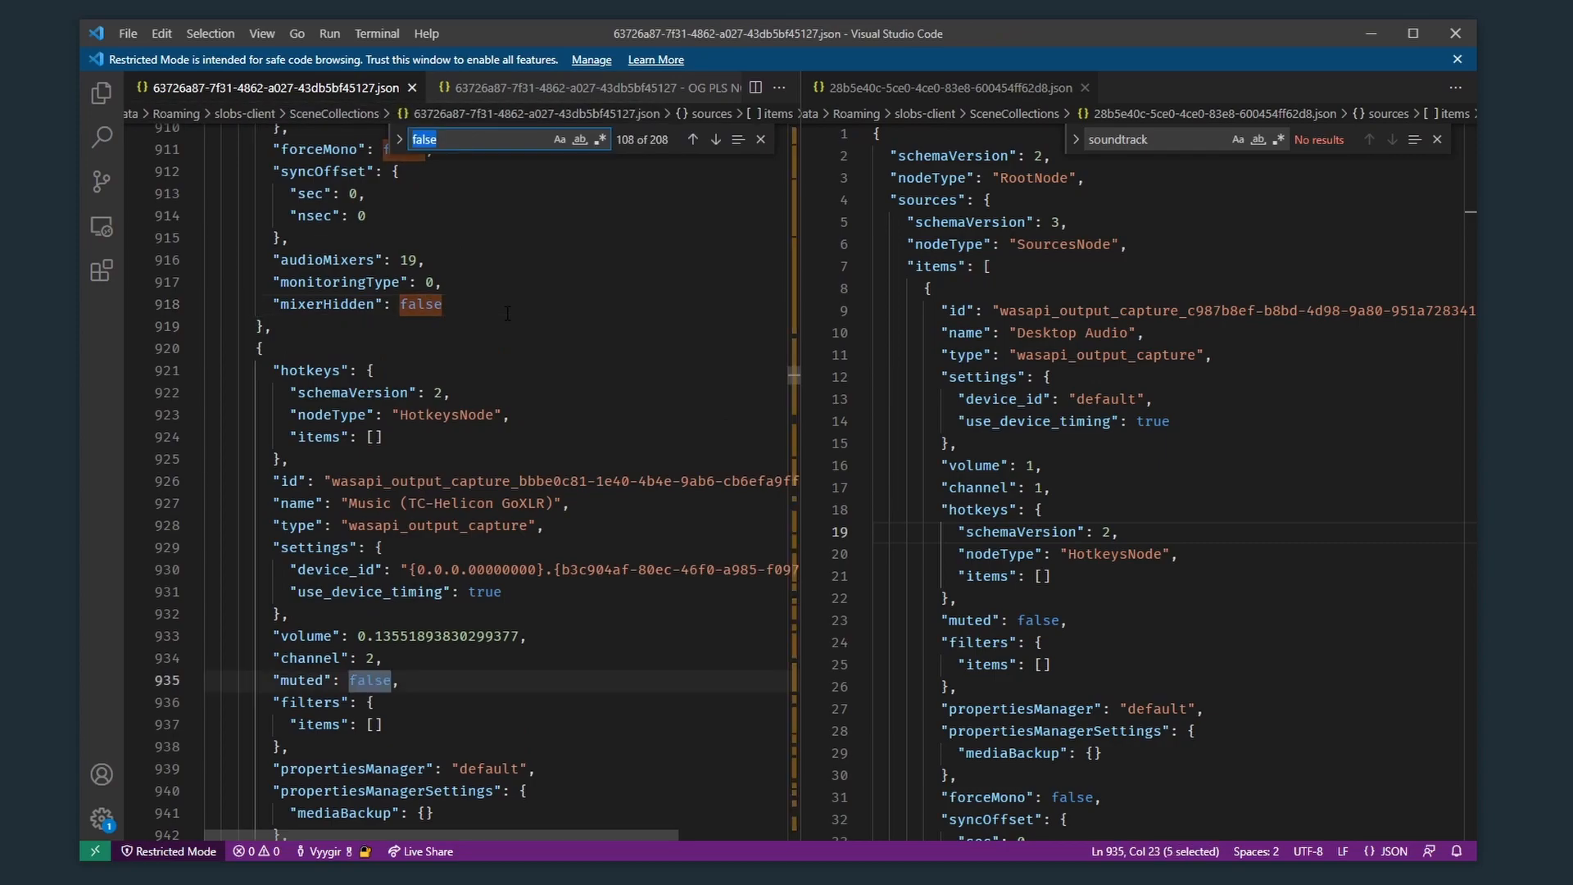
scroll(508, 314, up, 3)
key(Escape)
key(ctrl+Home)
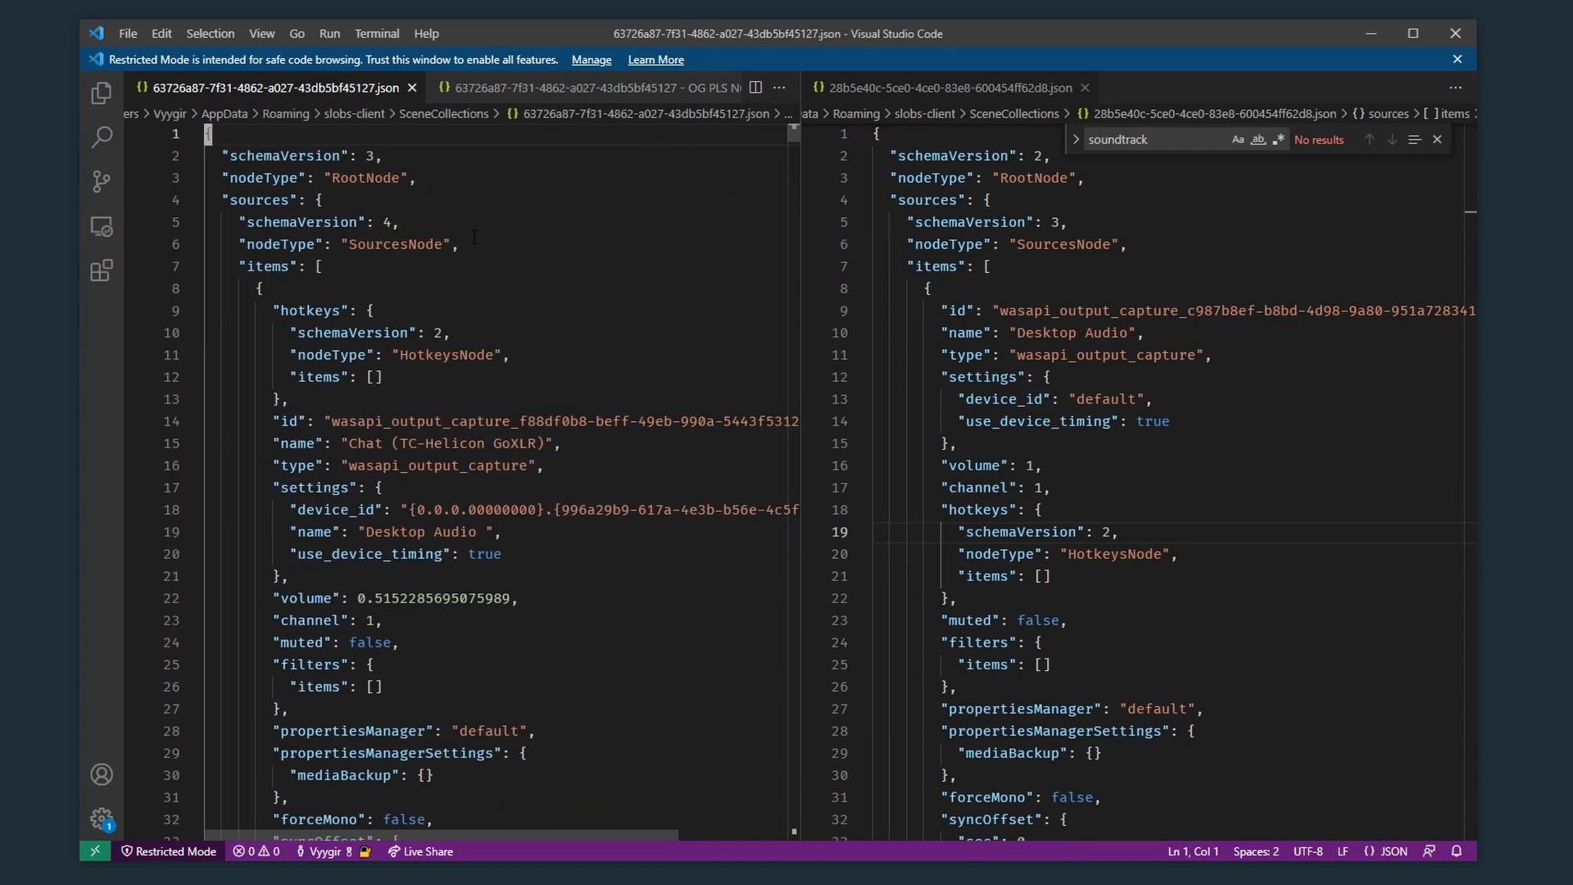
Step: Search 63726a87-7f31-4862-a027-43db5bf45127.json for "soundtrack" and close the search
click(538, 88)
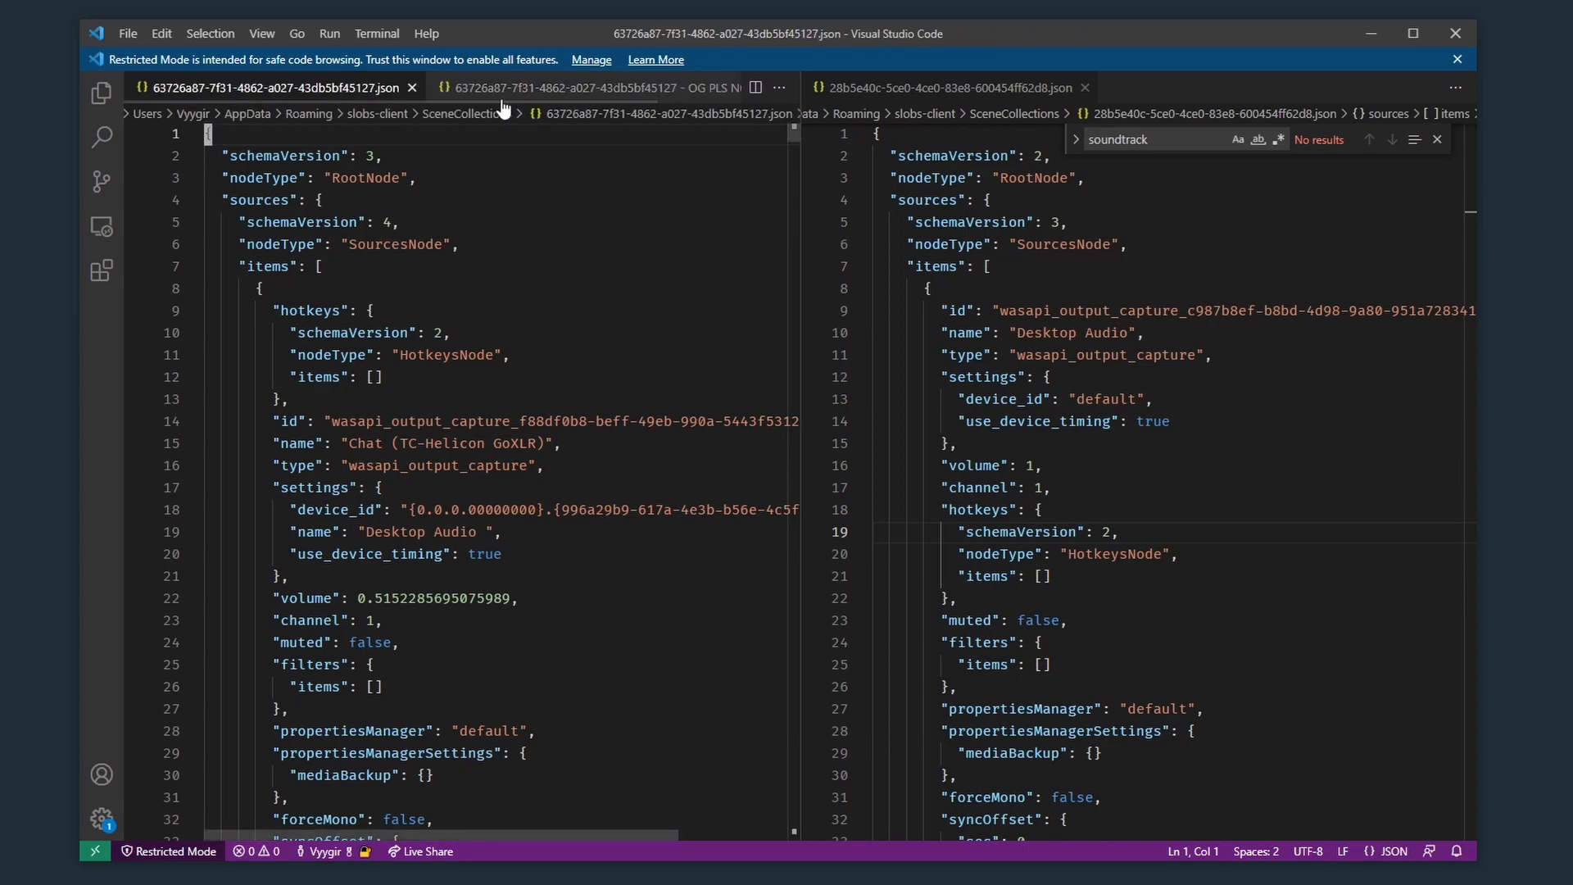
click(278, 91)
click(723, 308)
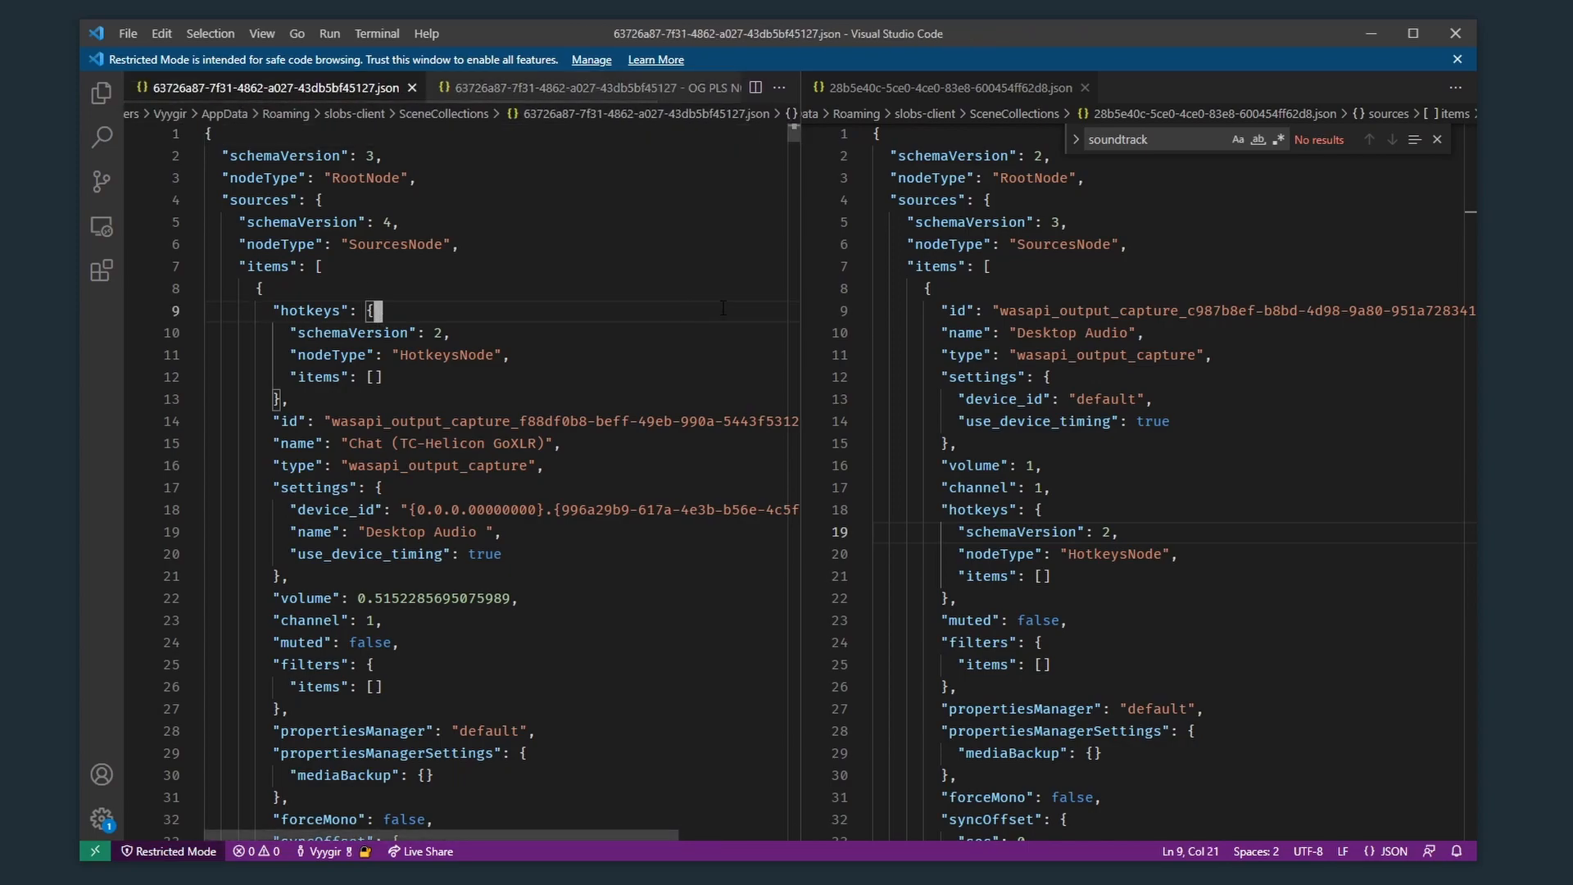
key(ctrl+f)
text(soundtrack)
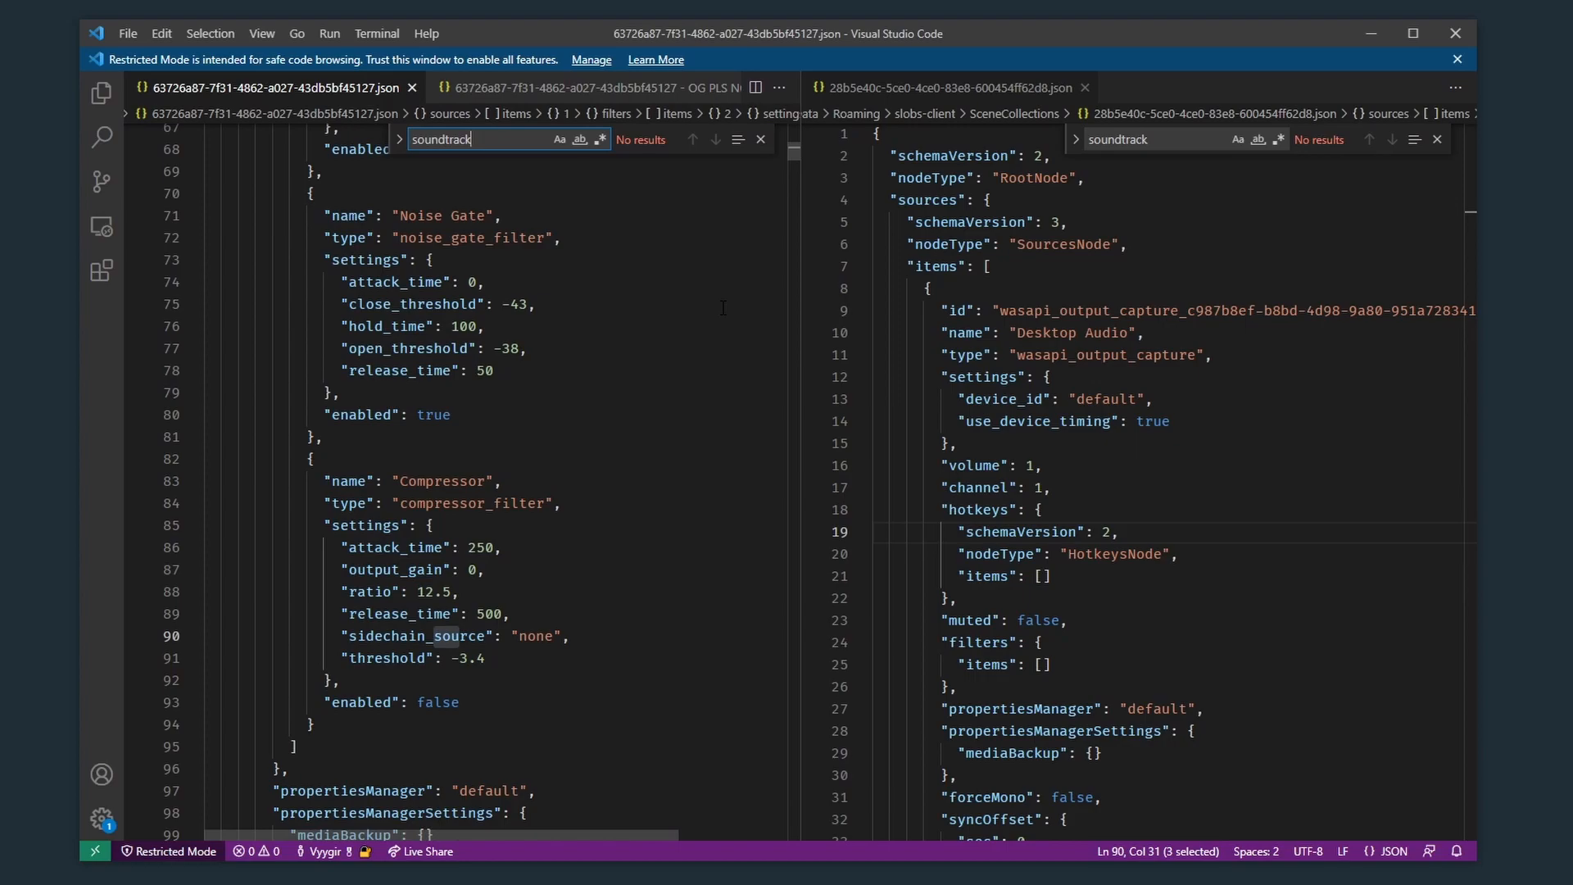
key(Escape)
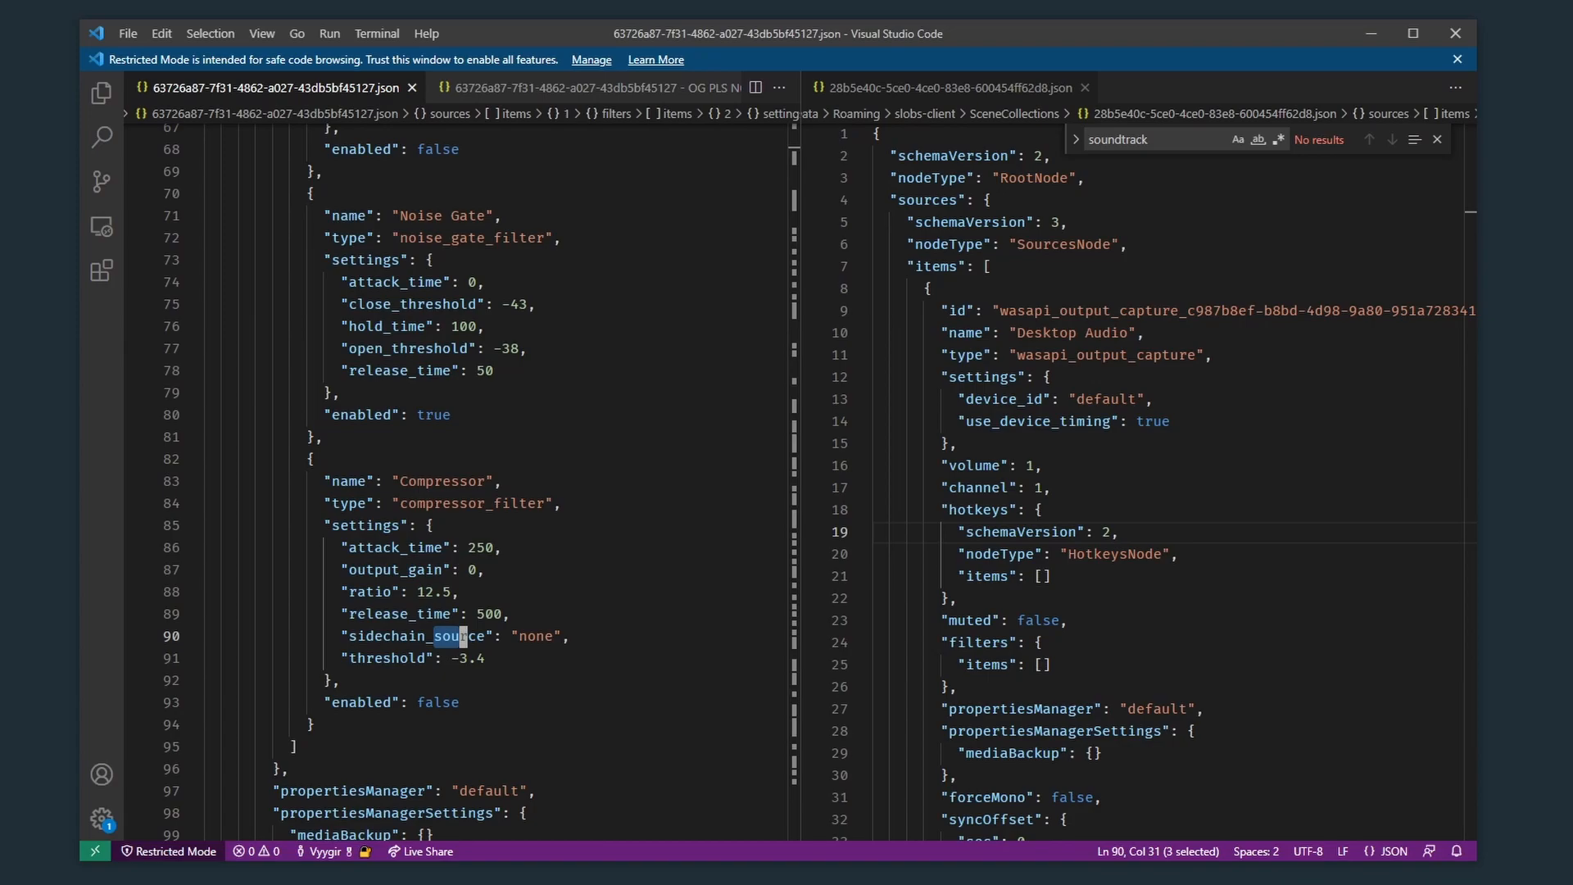
Step: Switch to the Streamlabs Desktop settings and review the streaming output's audio track and Twitch VOD track options
key(alt+Tab)
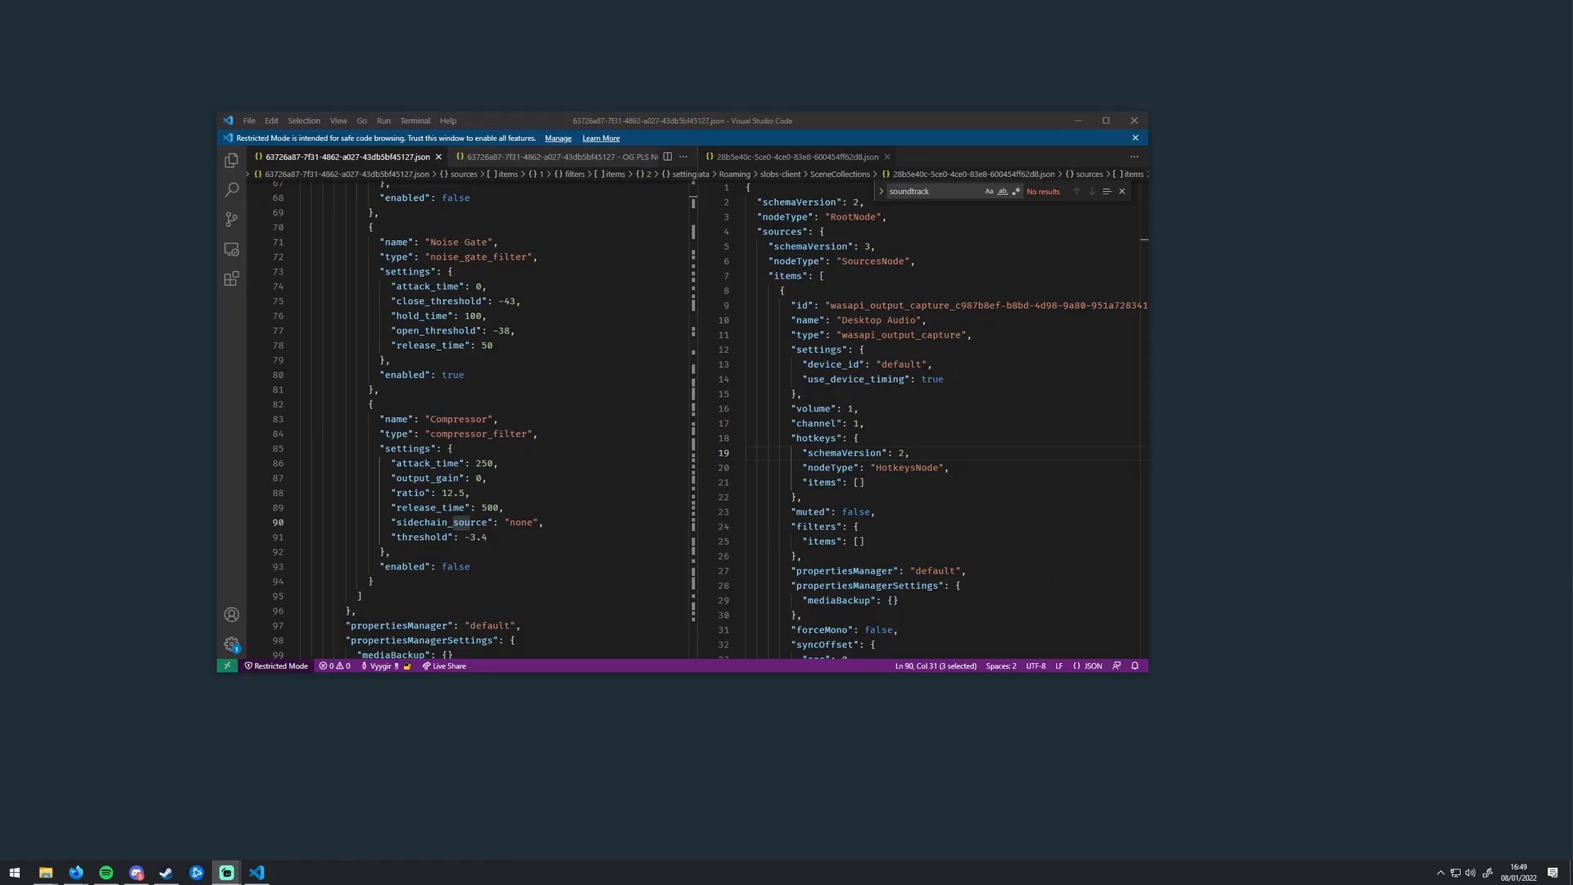
drag(740, 0, 630, 119)
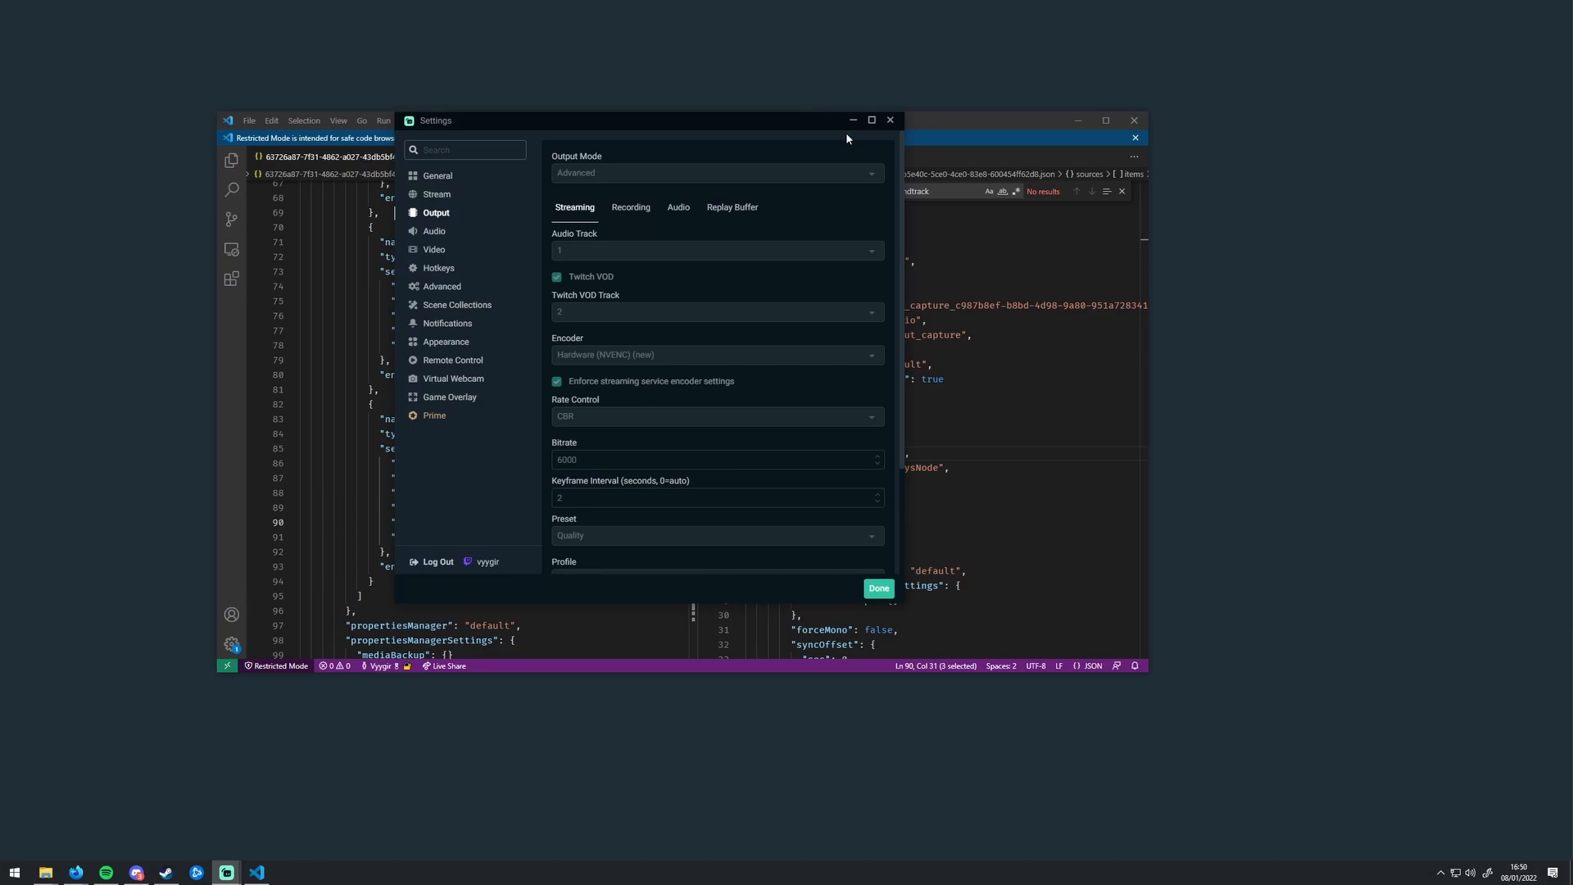
drag(814, 124, 1572, 125)
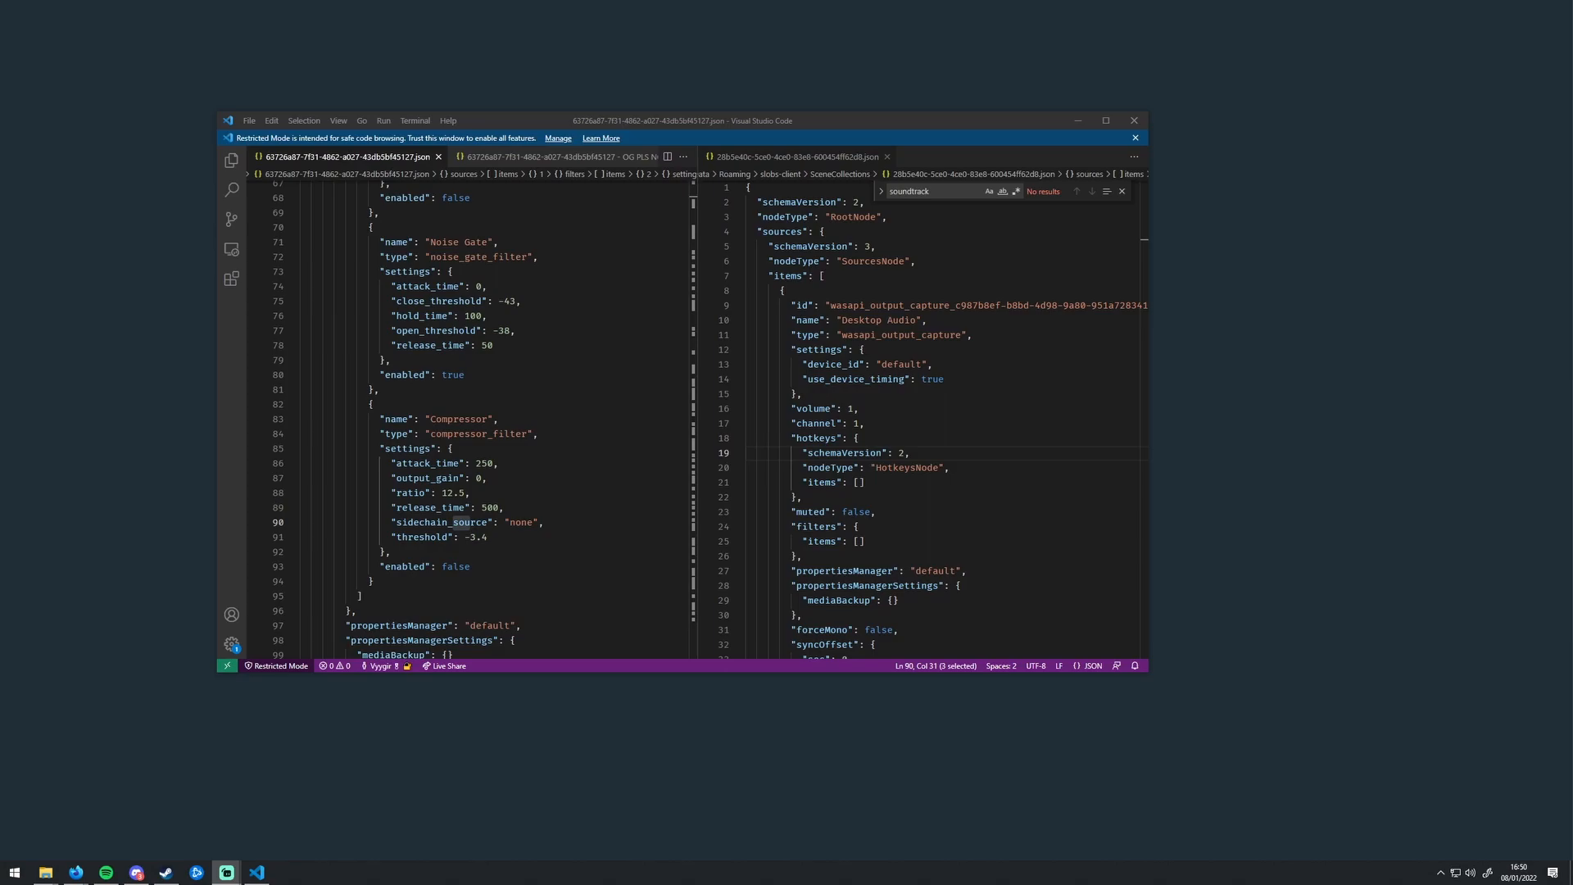
Step: Bring up the main Streamlabs Desktop window and look through the source types that can be added
drag(1572, 124, 672, 85)
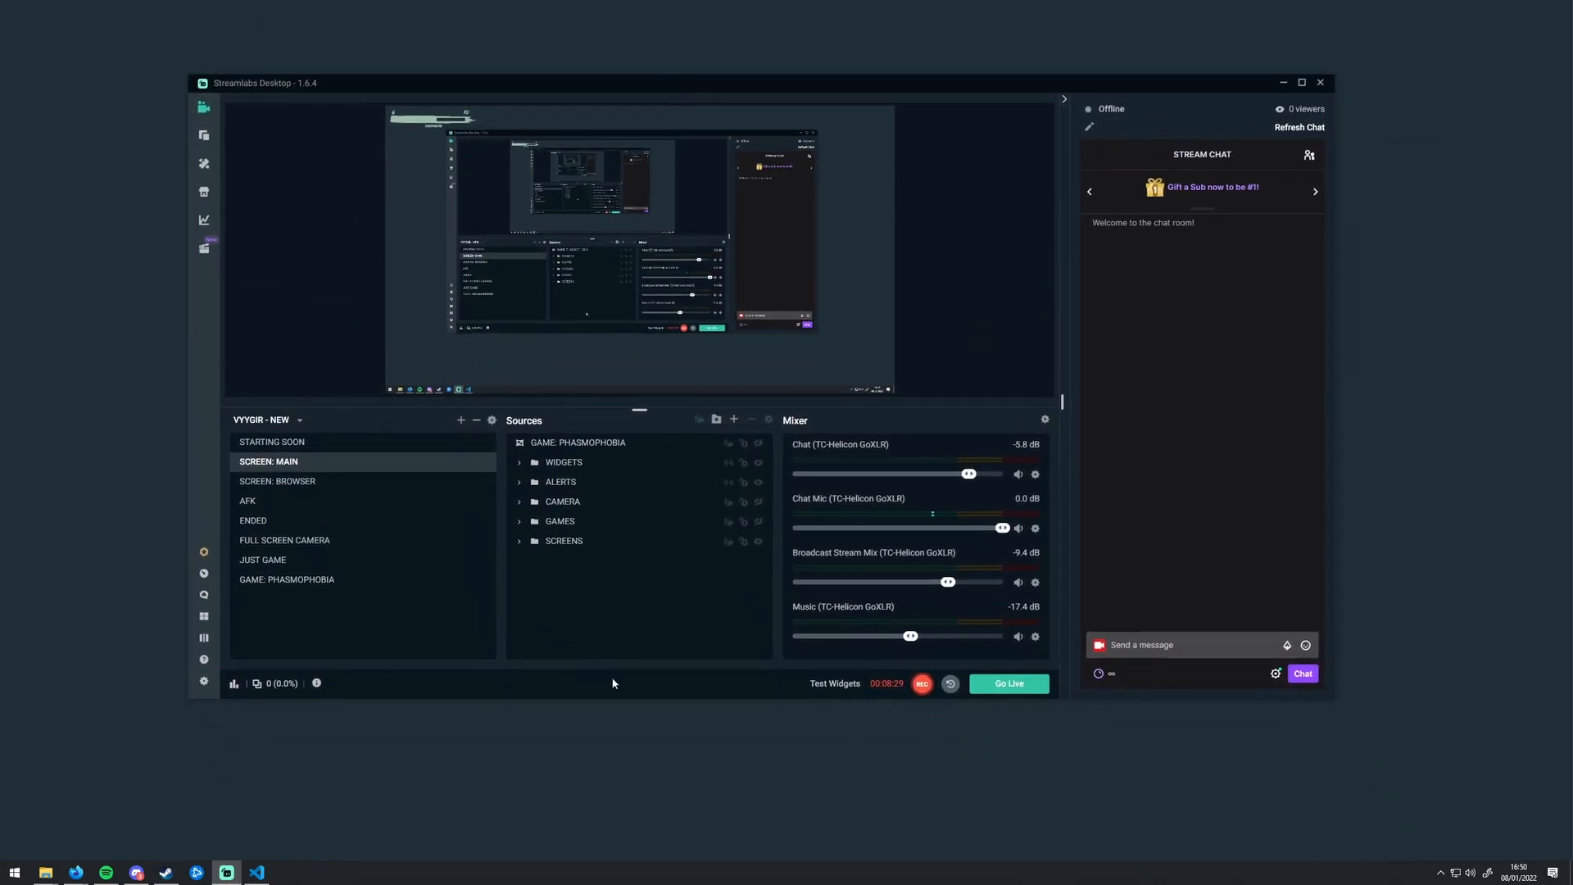
click(733, 420)
scroll(582, 310, down, 2)
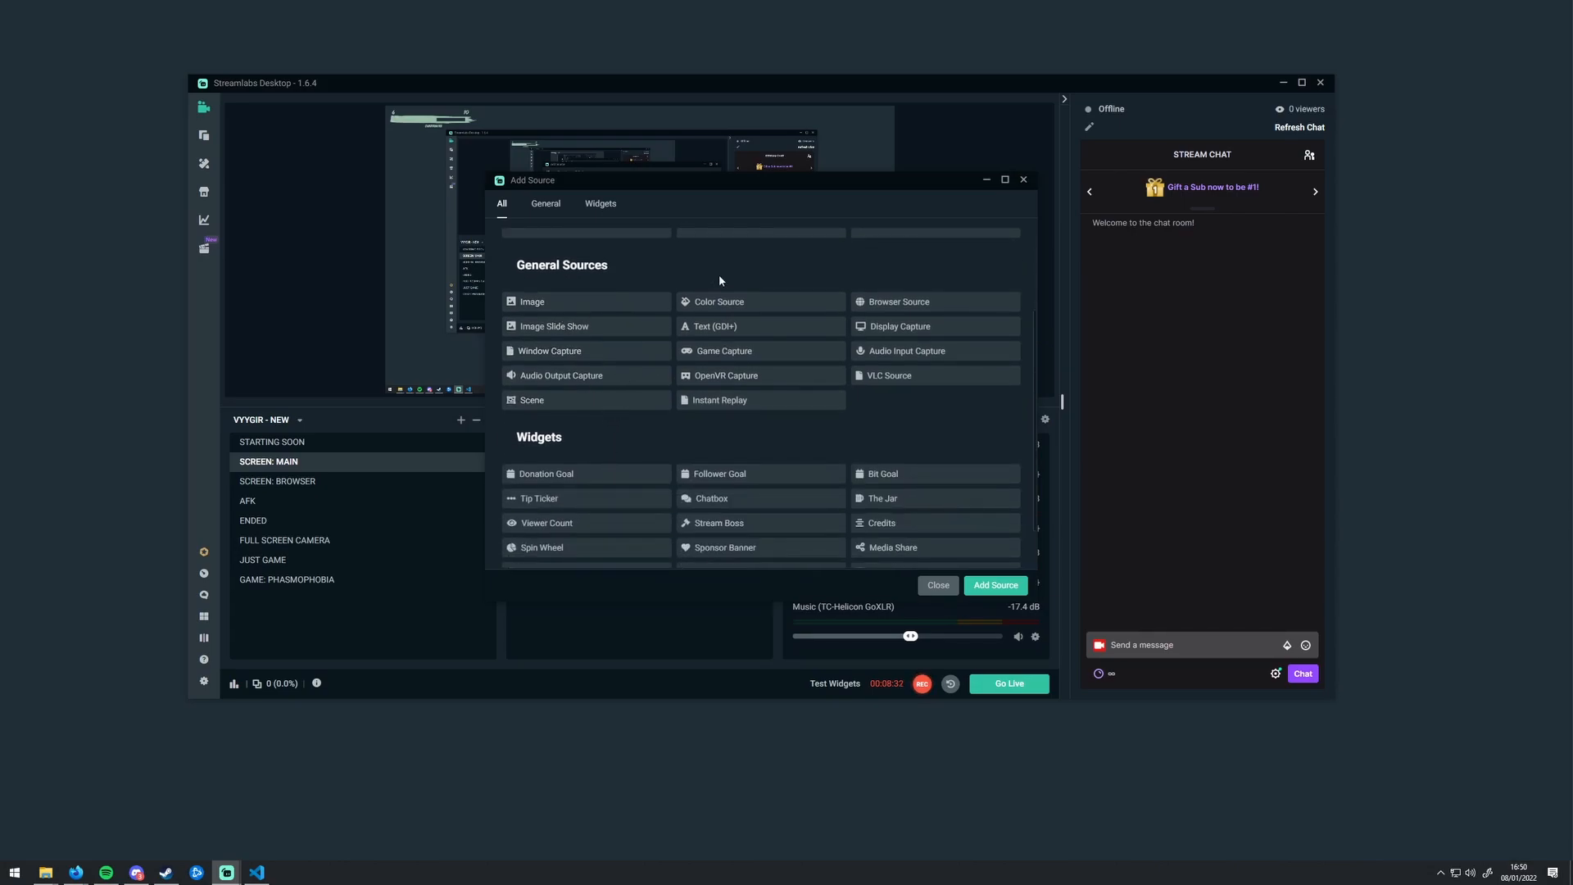
click(938, 586)
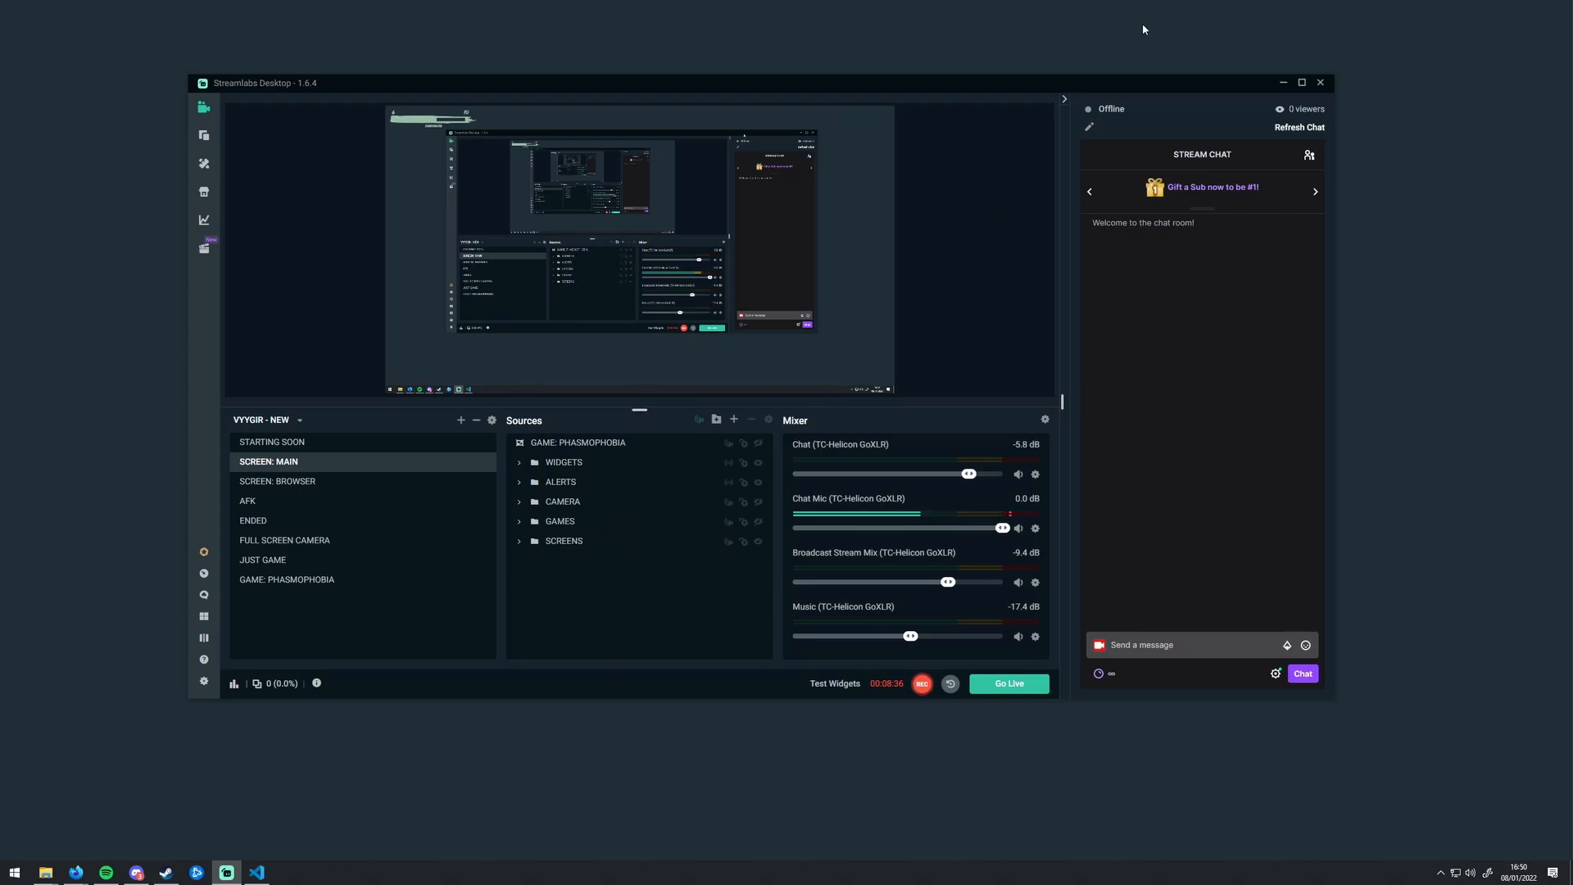
drag(1035, 84, 1032, 2)
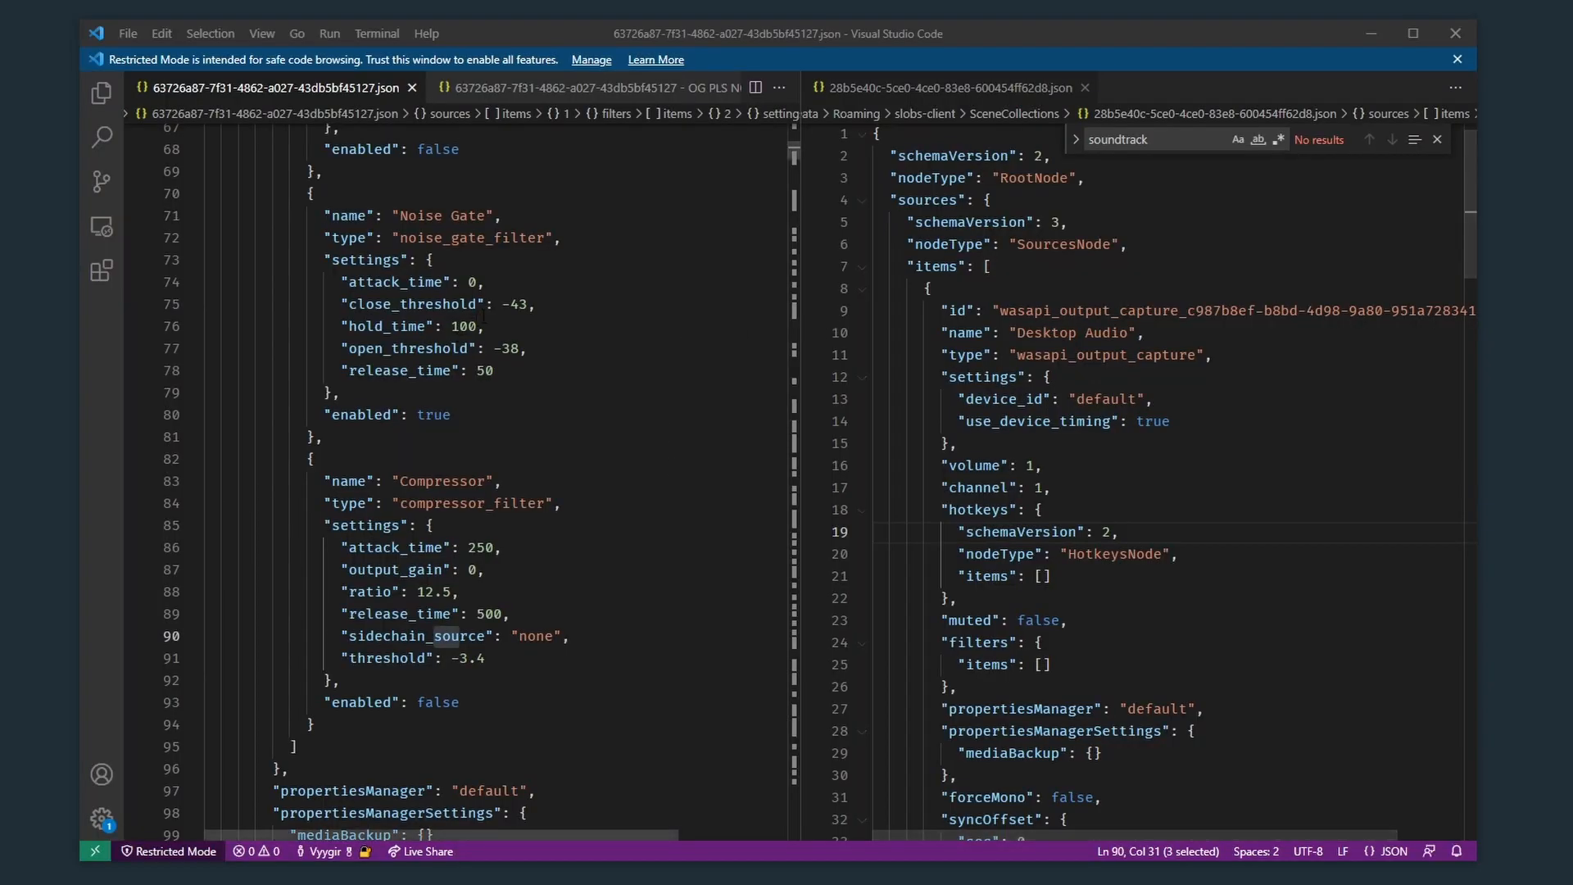
Step: Return to "OG PLS NO BRAKE.json" in Visual Studio Code and search it for "soundtrack" from the beginning
click(574, 87)
click(645, 326)
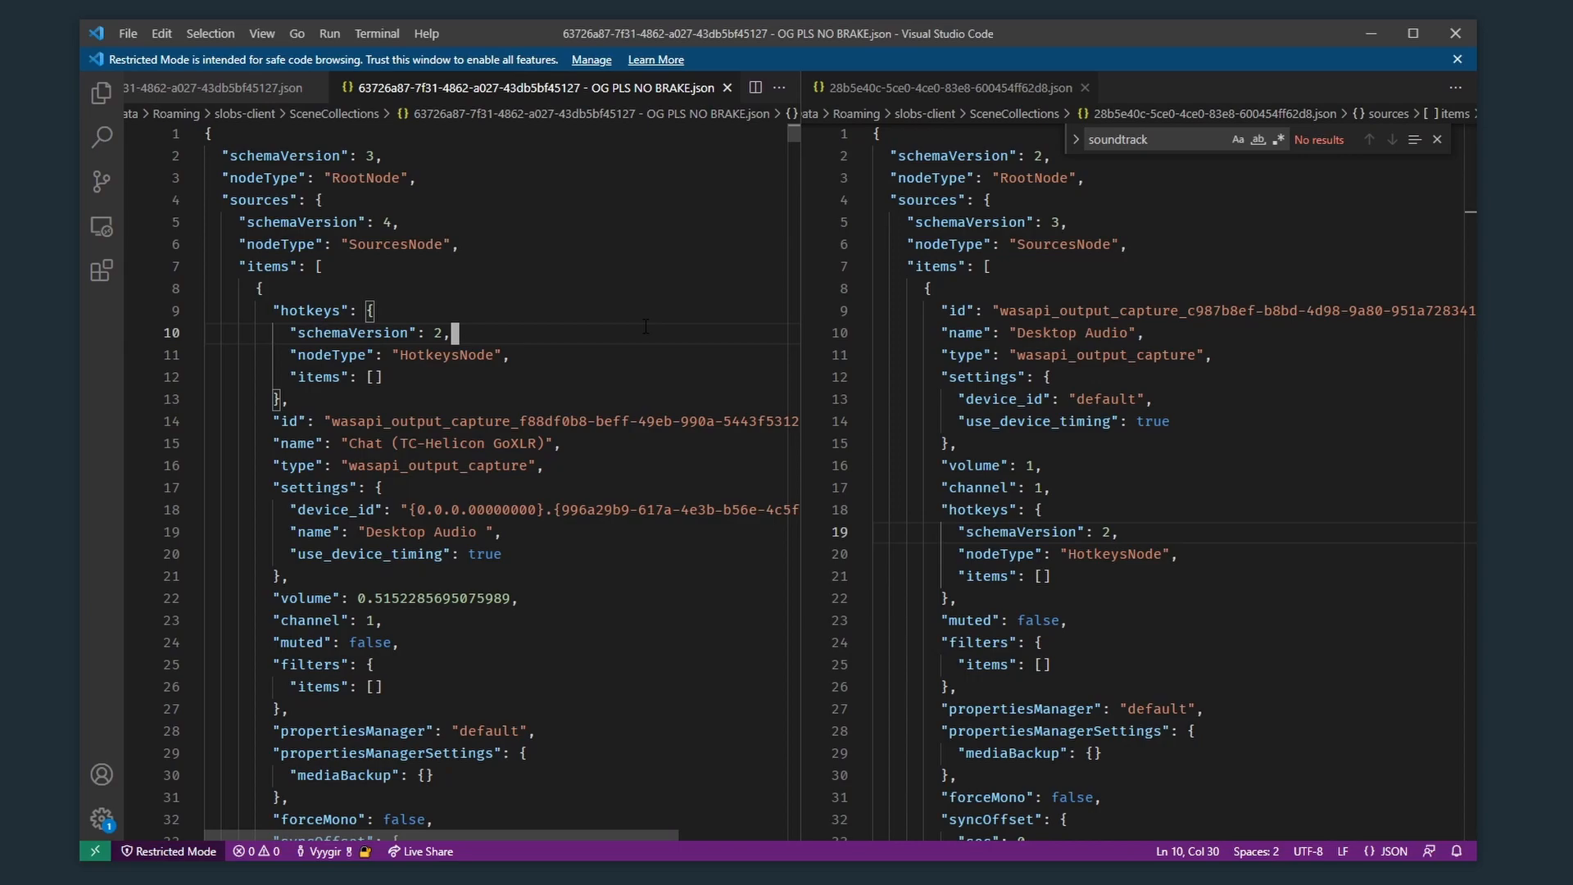
key(ctrl+f)
text(soundtrack)
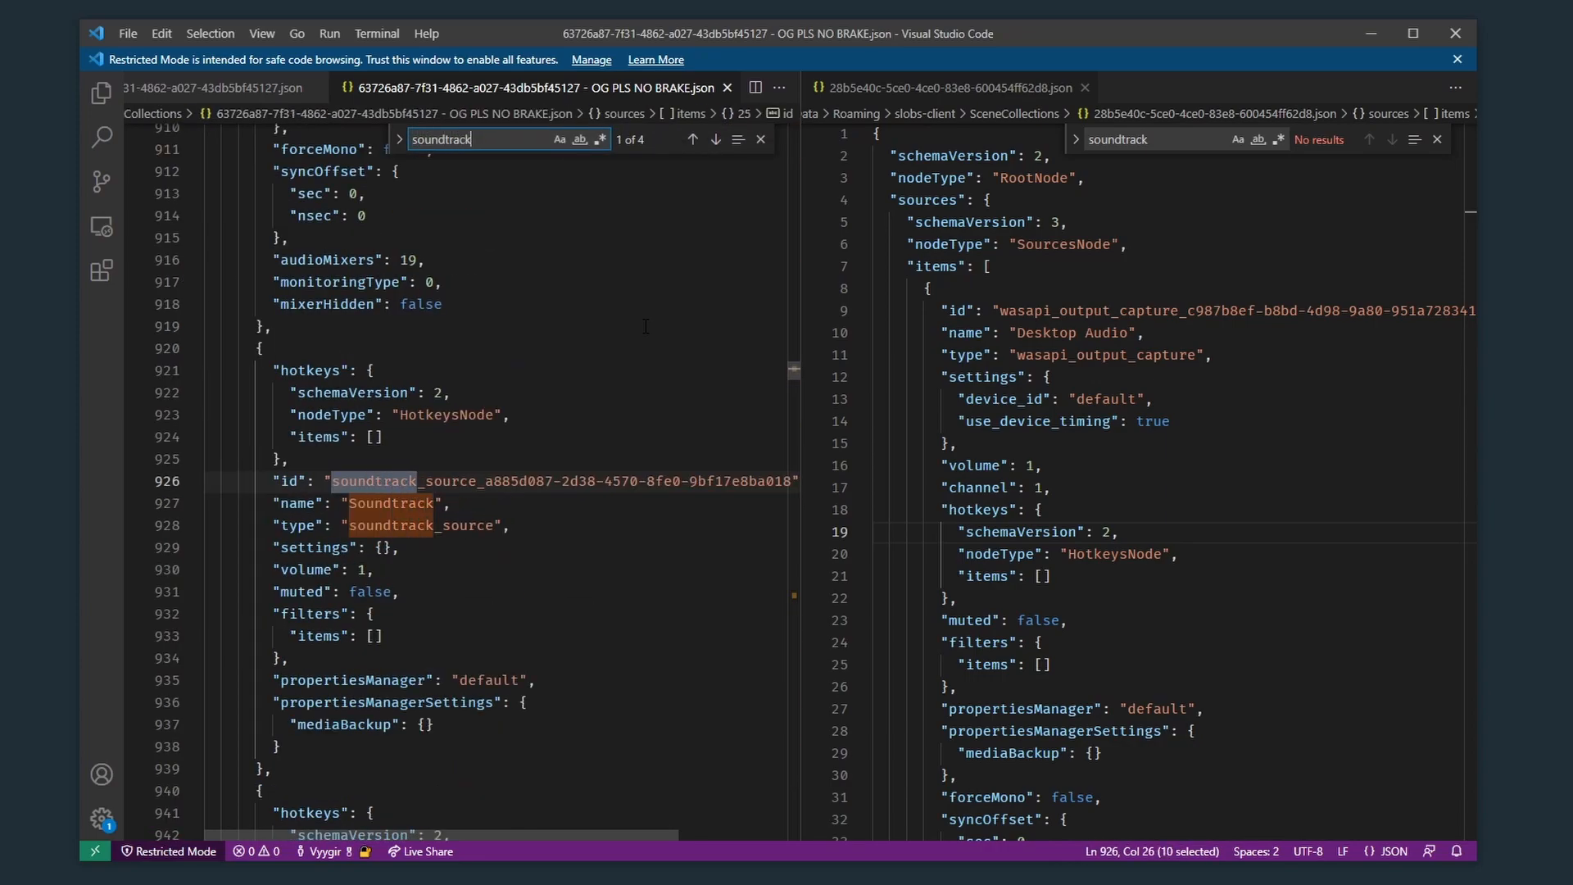
Step: Widen the editor pane of "OG PLS NO BRAKE.json" to show the full Soundtrack source id and close the search
drag(801, 312, 986, 311)
scroll(390, 402, down, 1)
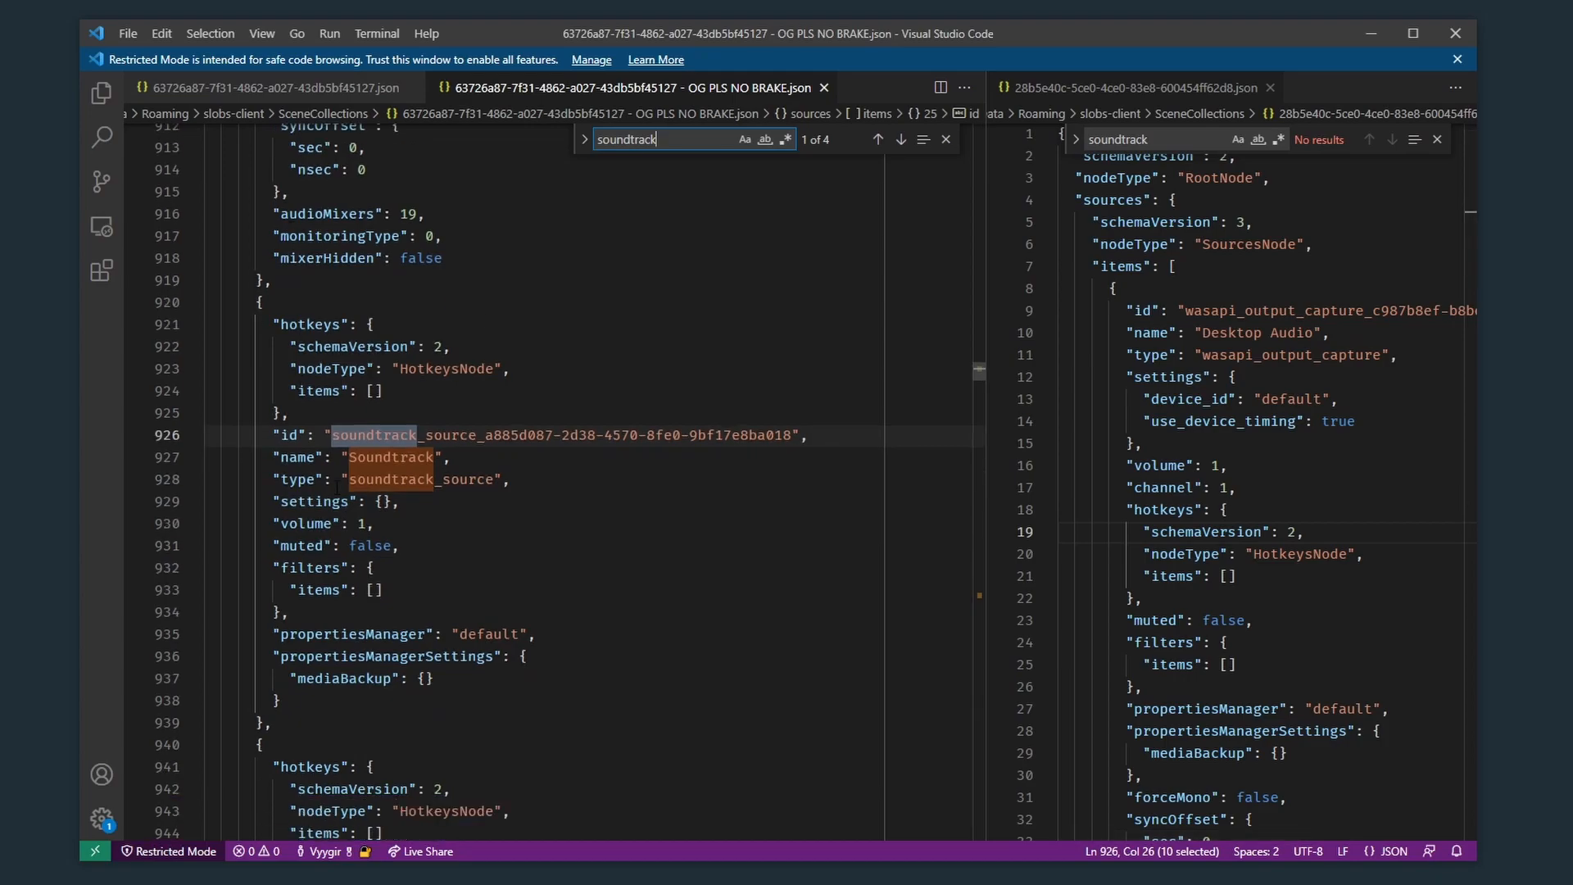
click(369, 435)
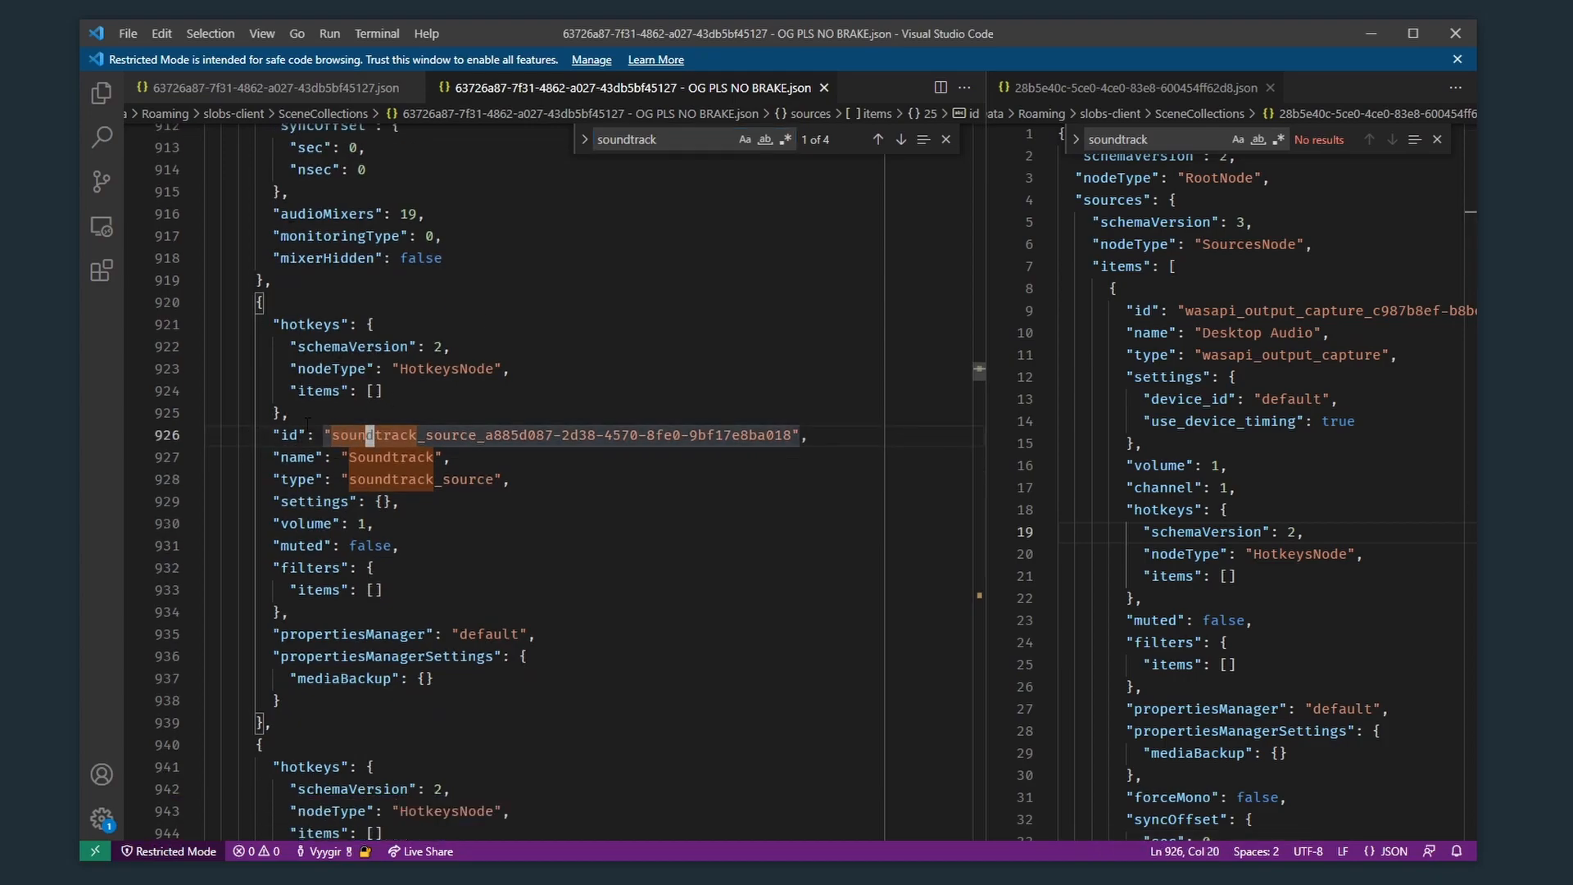
key(Escape)
key(Home)
key(End)
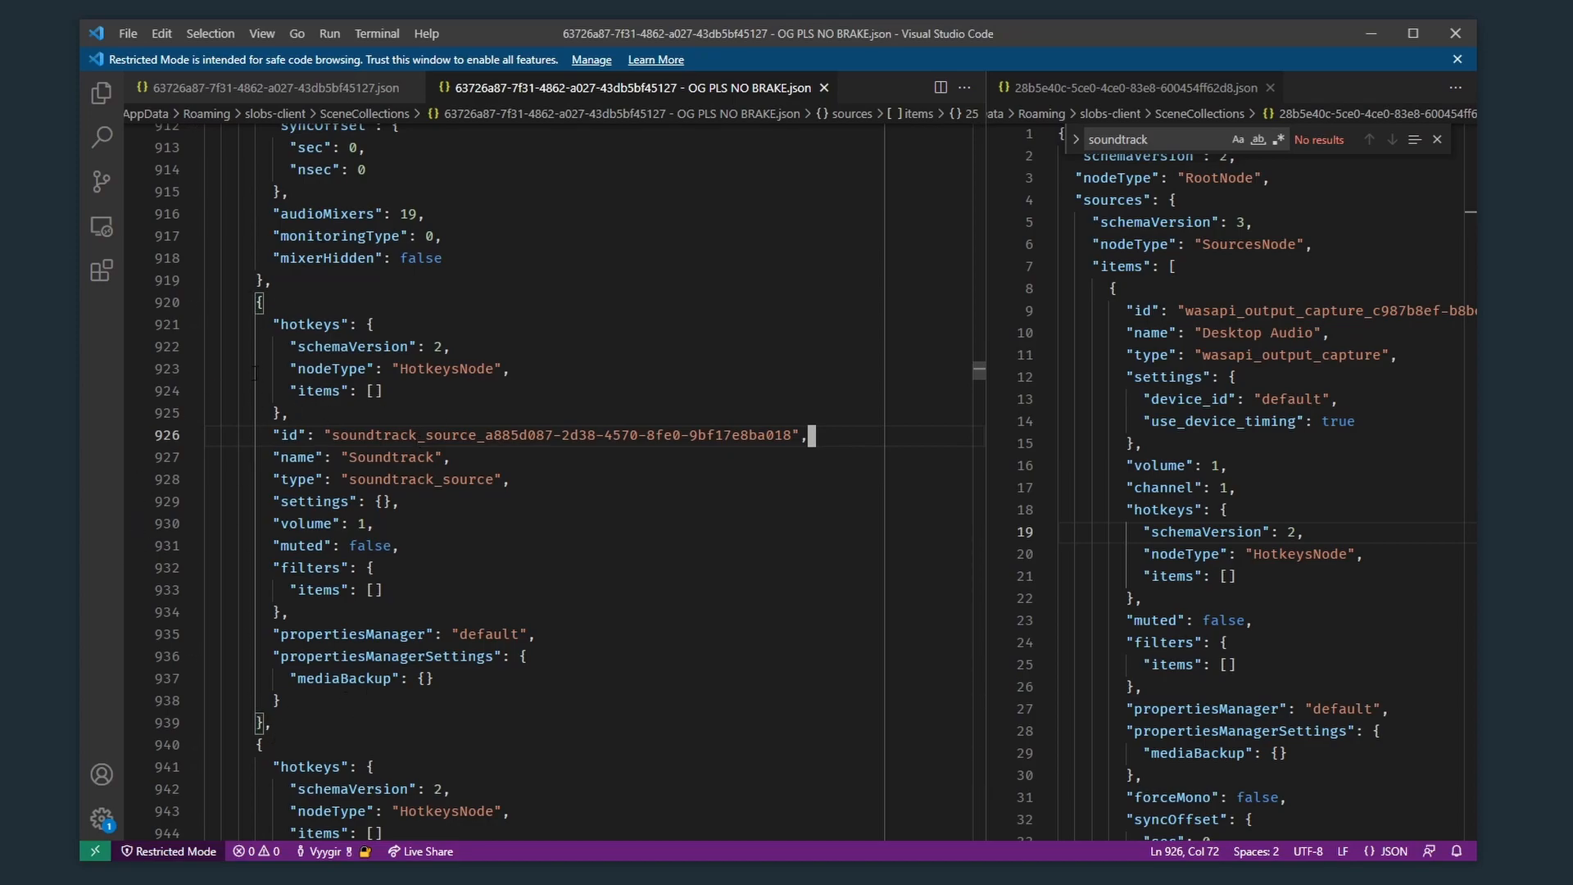
Step: Delete the entire Soundtrack source node, from its opening brace to its closing brace and comma, including the leftover blank line
click(294, 723)
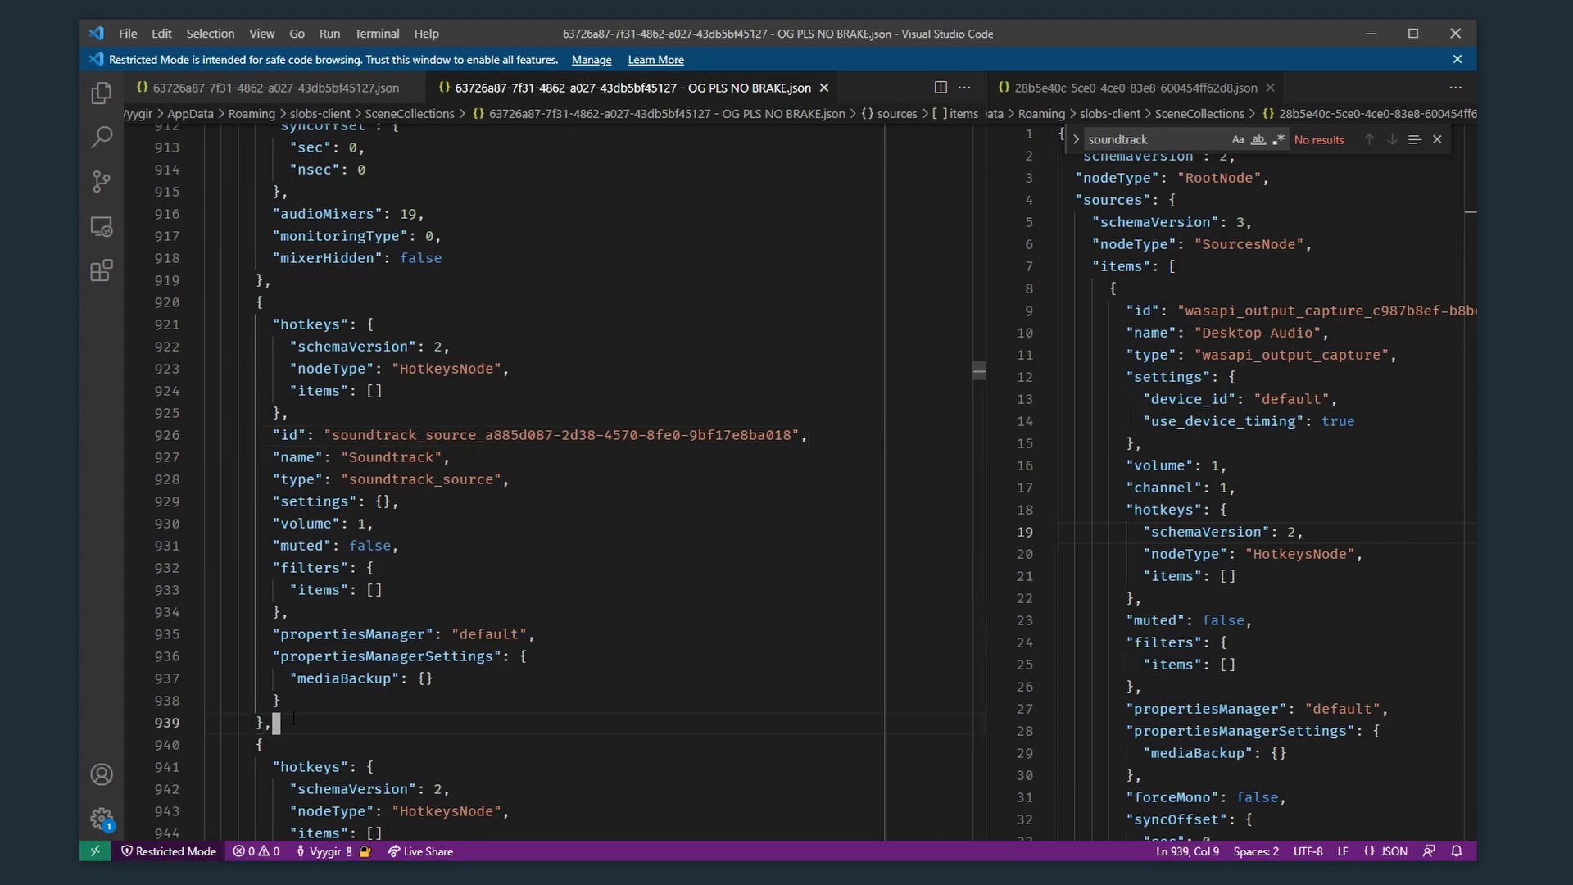
drag(276, 722, 257, 302)
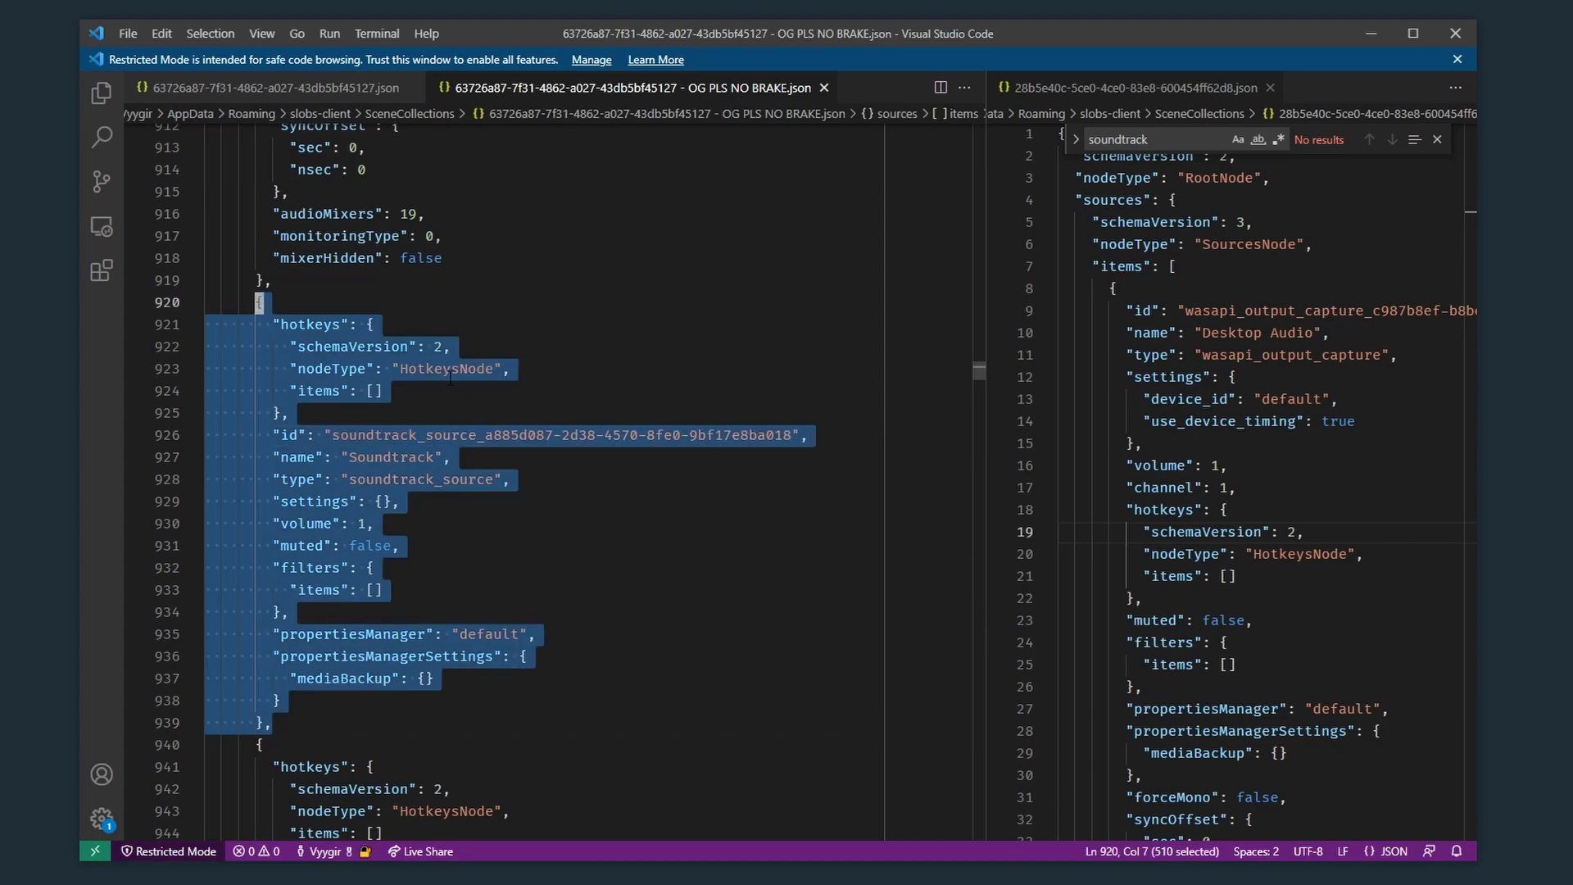
key(BackSpace)
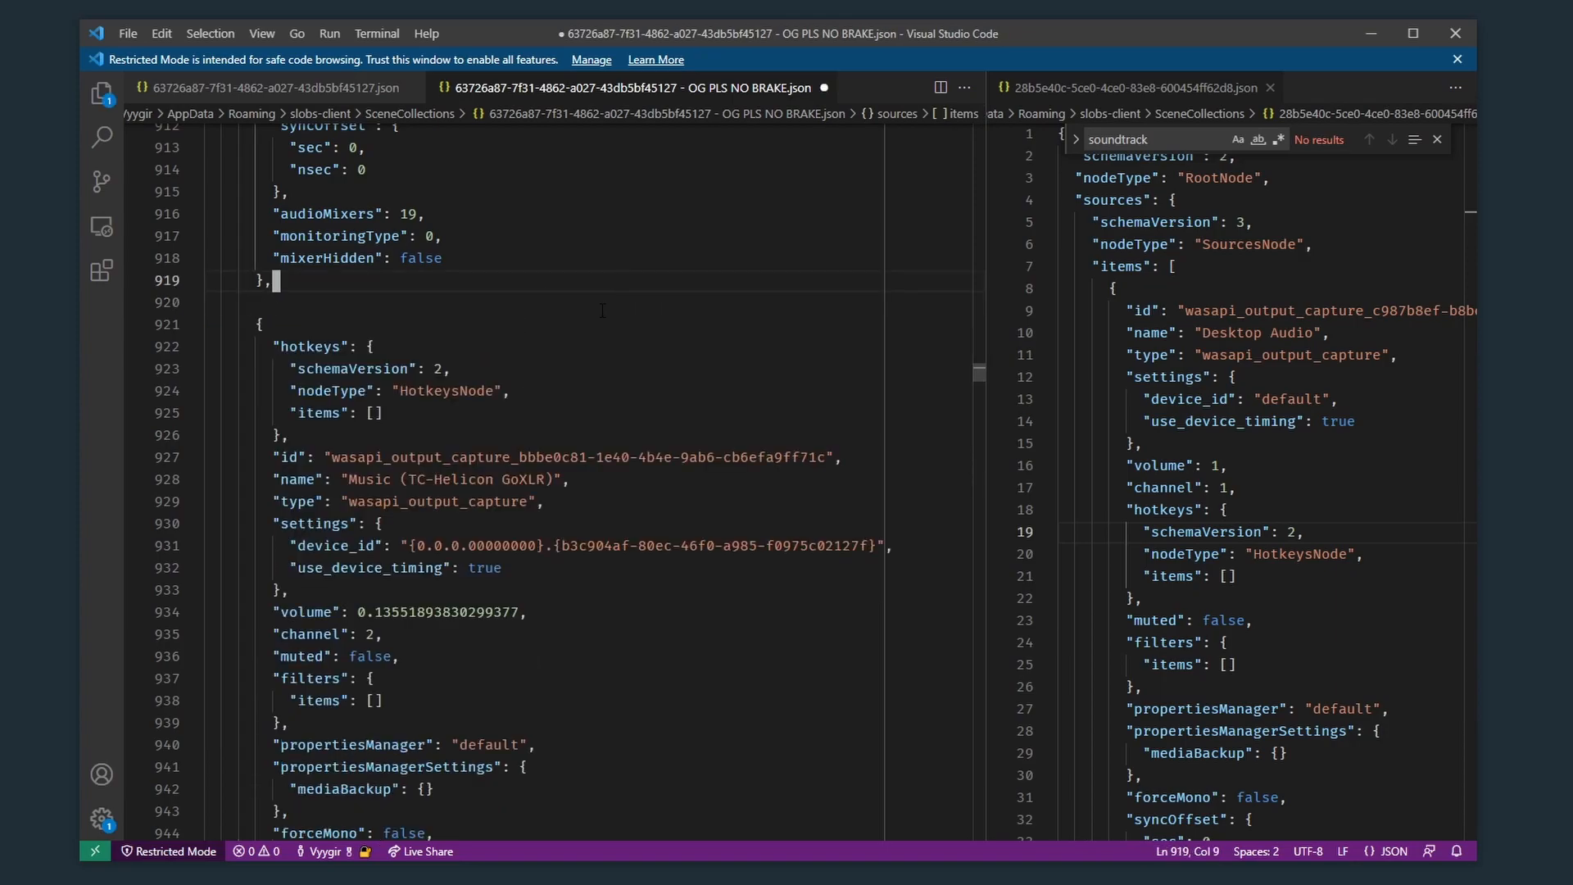
key(BackSpace)
key(BackSpace)
key(BackSpace)
key(BackSpace)
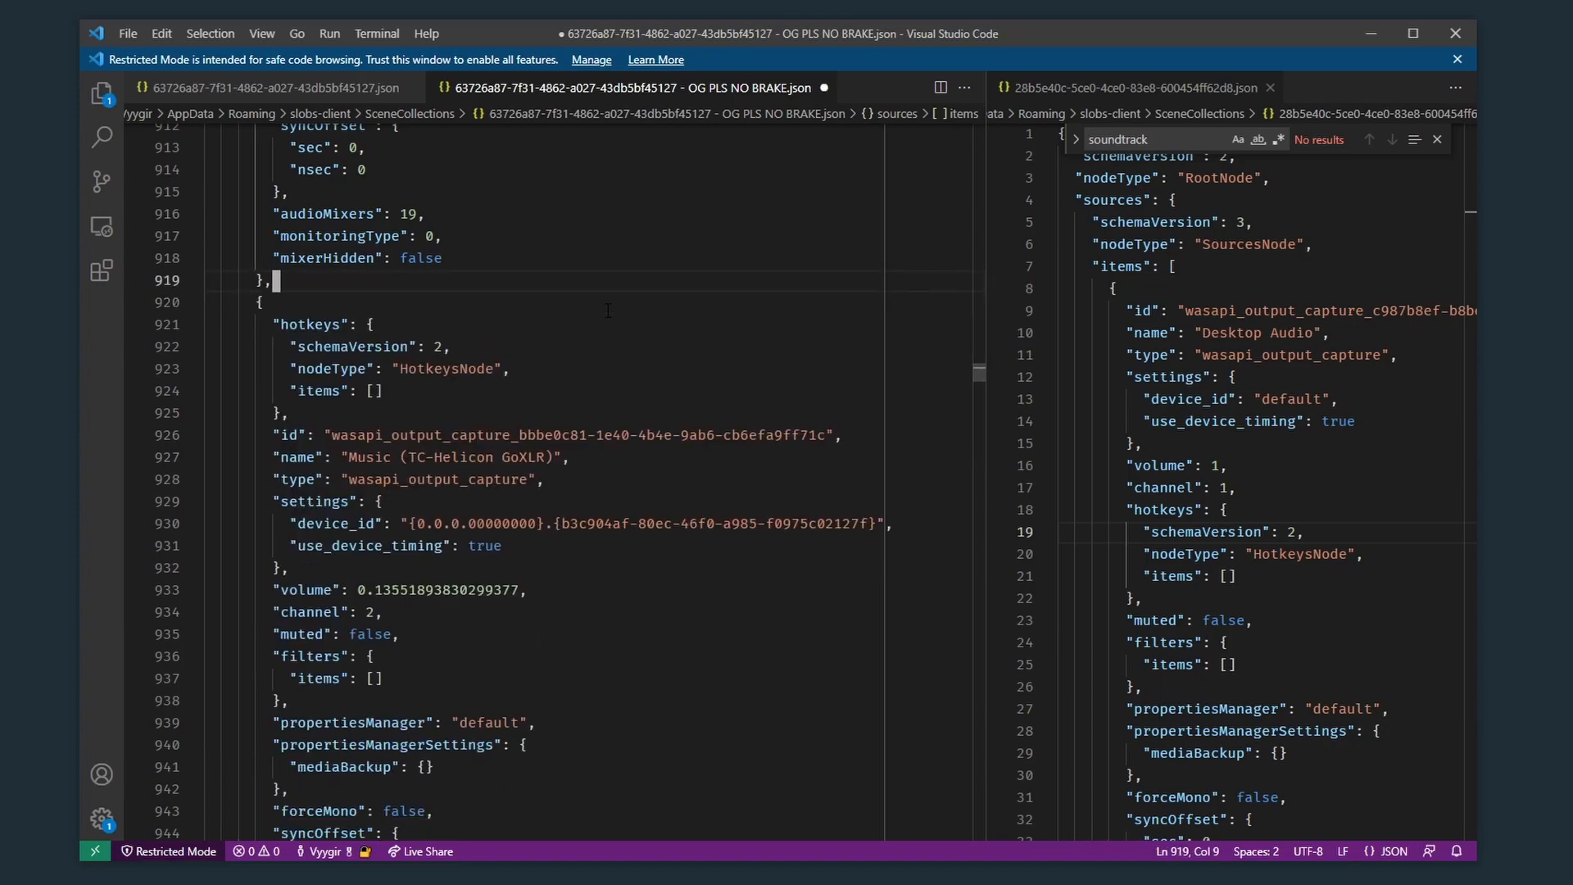
Step: Search for the remaining "soundtrack" reference and delete the whole scene item node containing it from the sceneItems list, leaving no blank line
key(ctrl+f)
text(soundtrack)
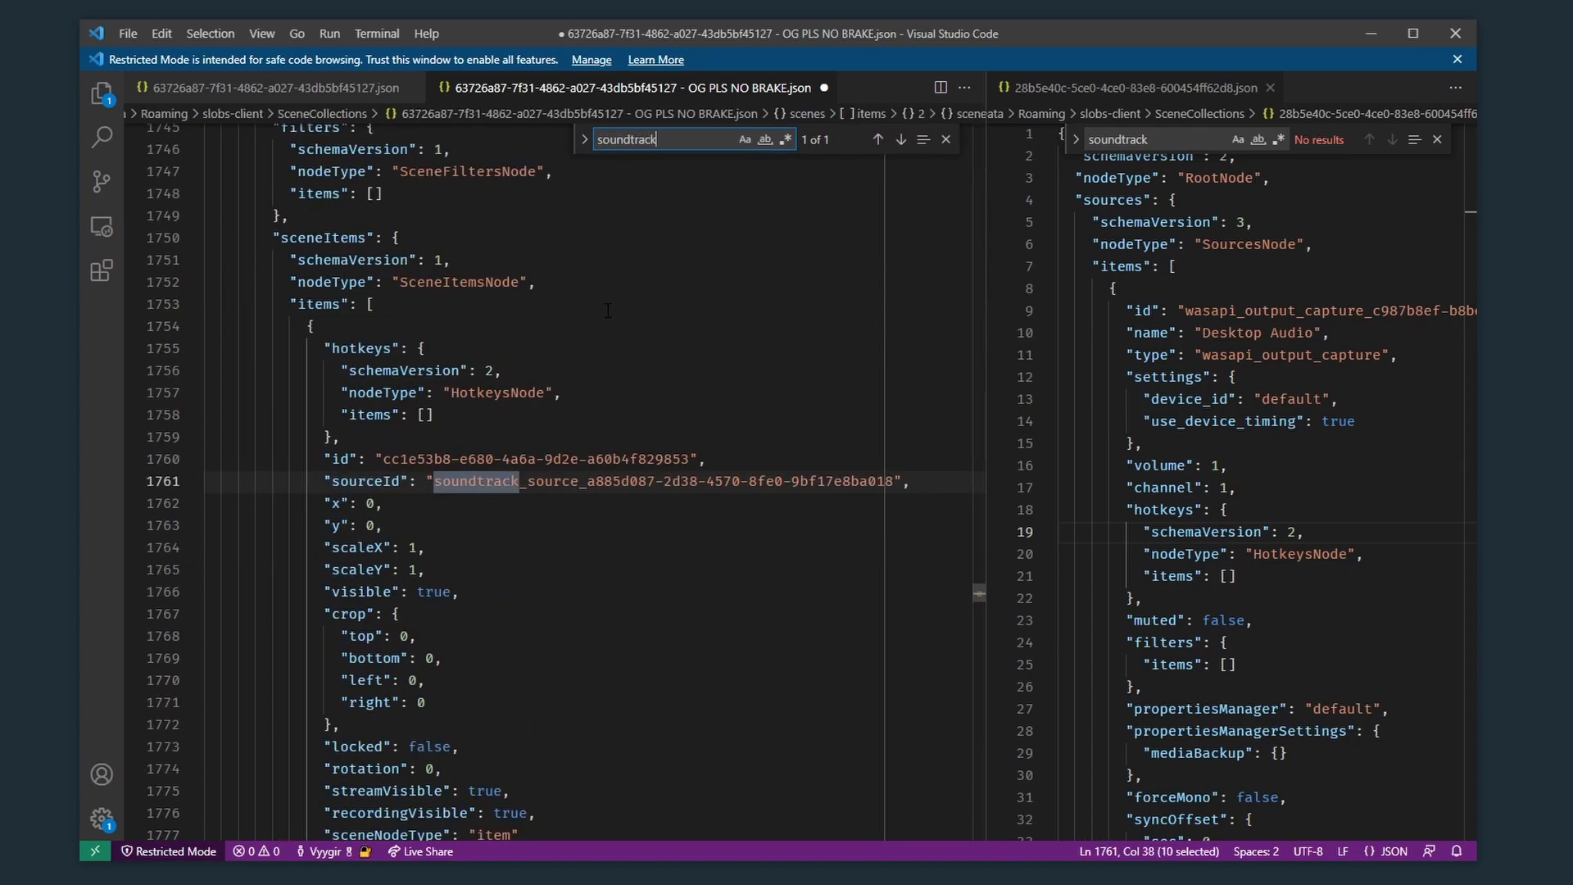
click(599, 482)
key(Escape)
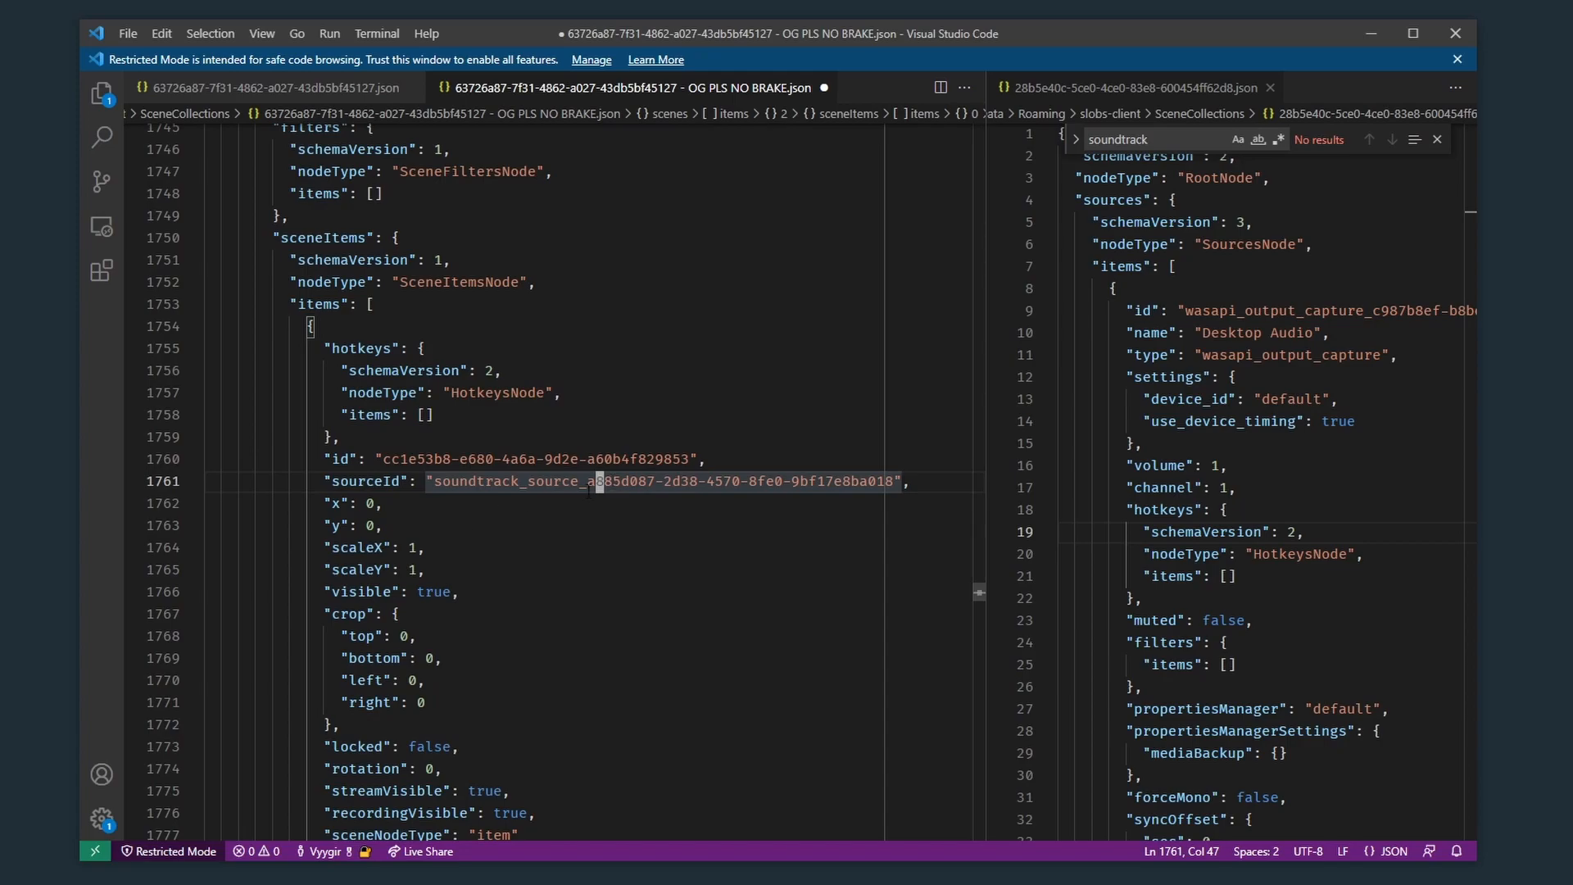
click(307, 326)
scroll(313, 352, down, 5)
click(340, 633)
scroll(327, 371, up, 4)
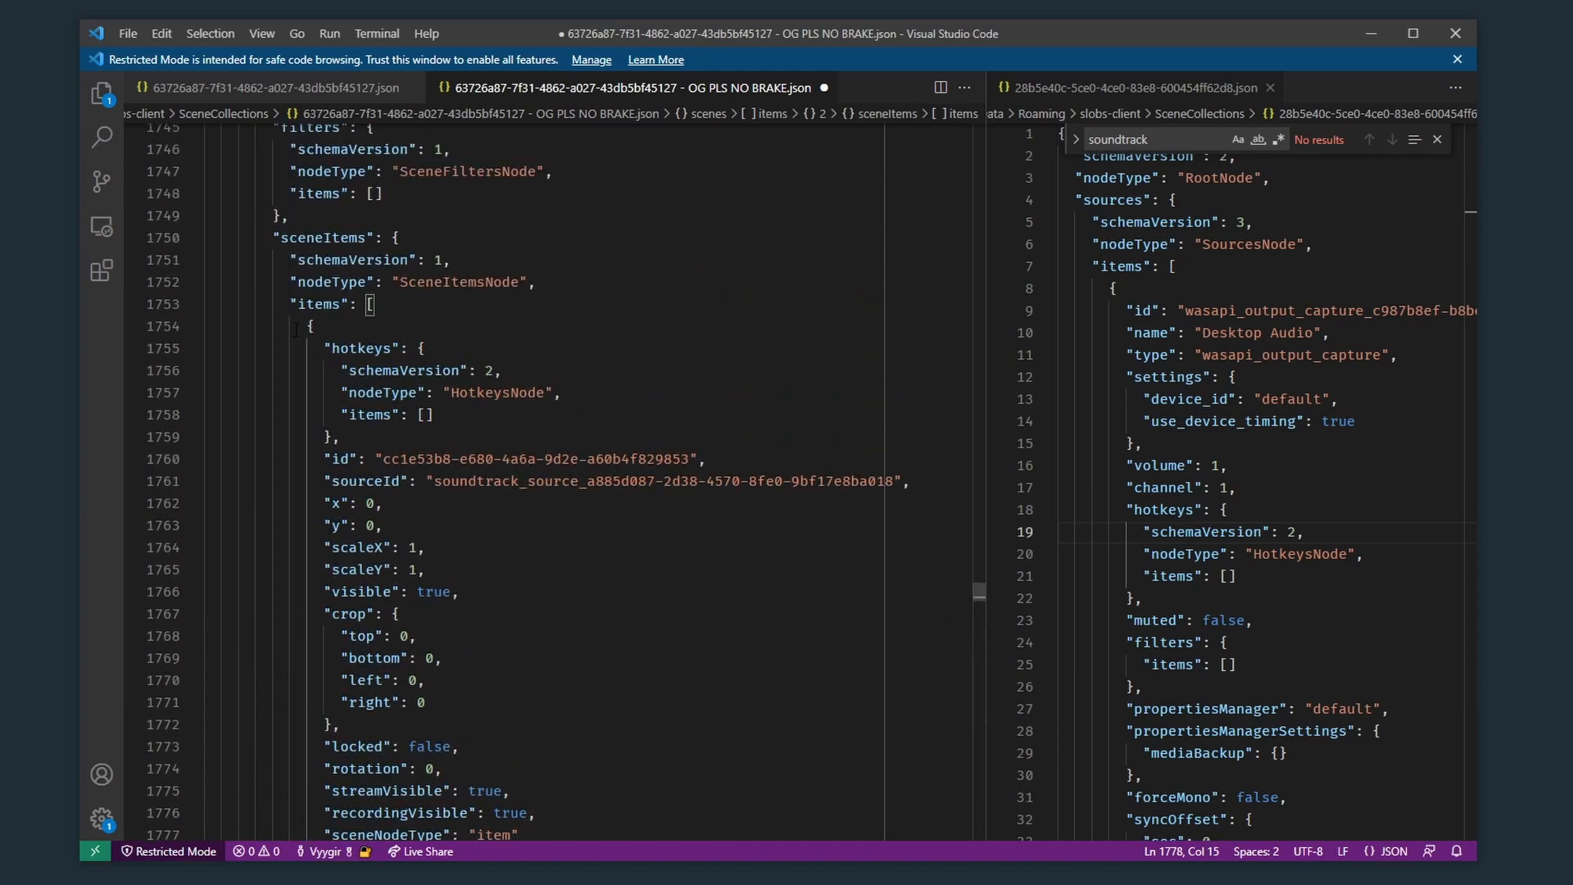
shift+click(308, 327)
key(ctrl+v)
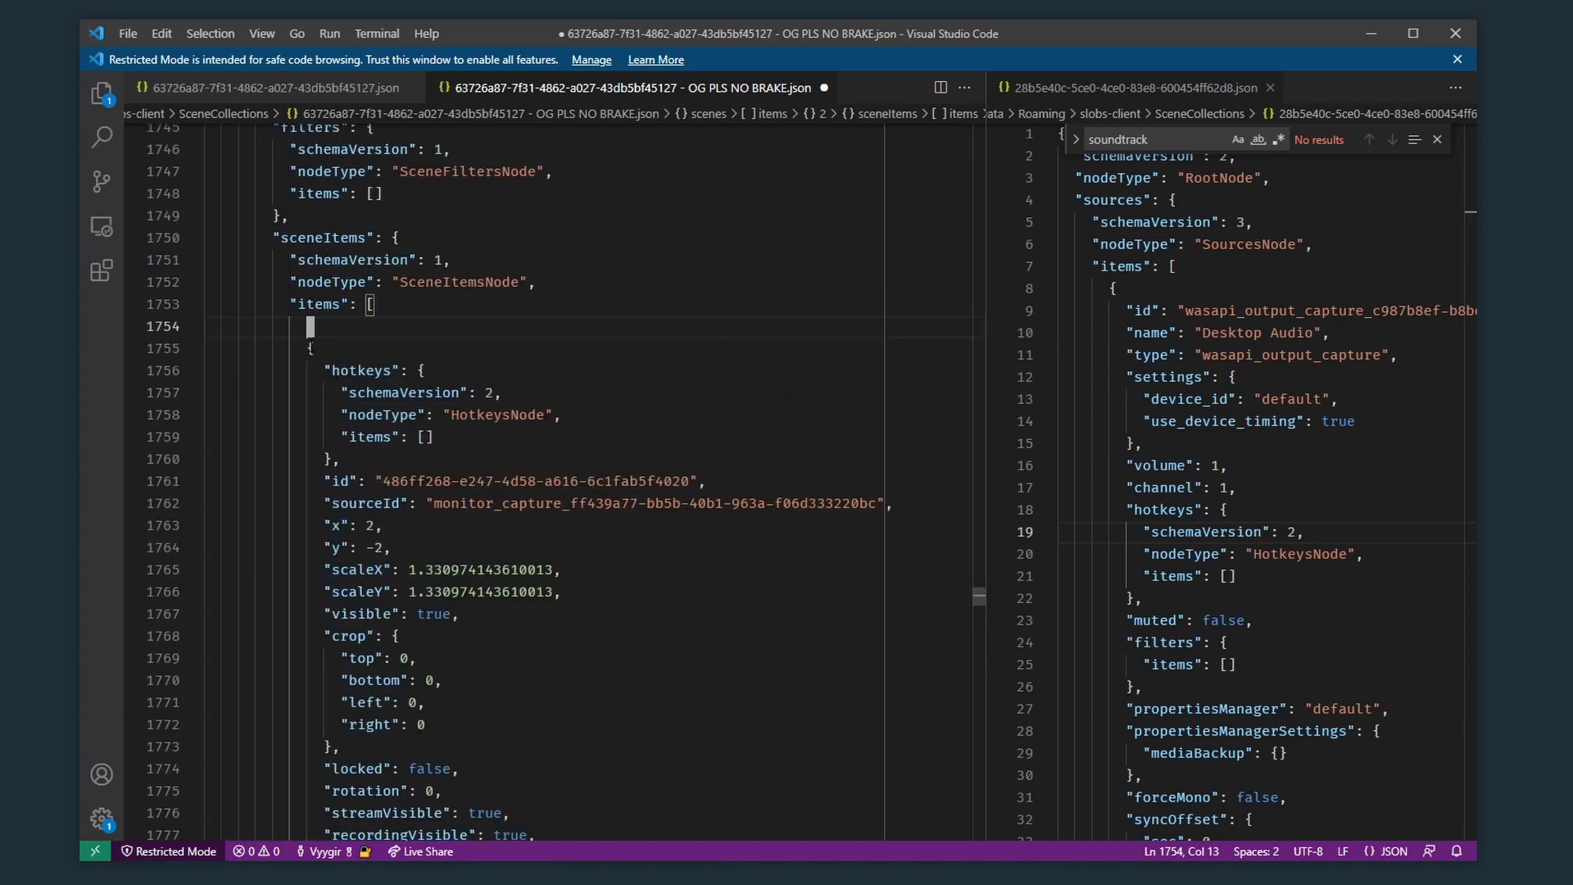
key(Up)
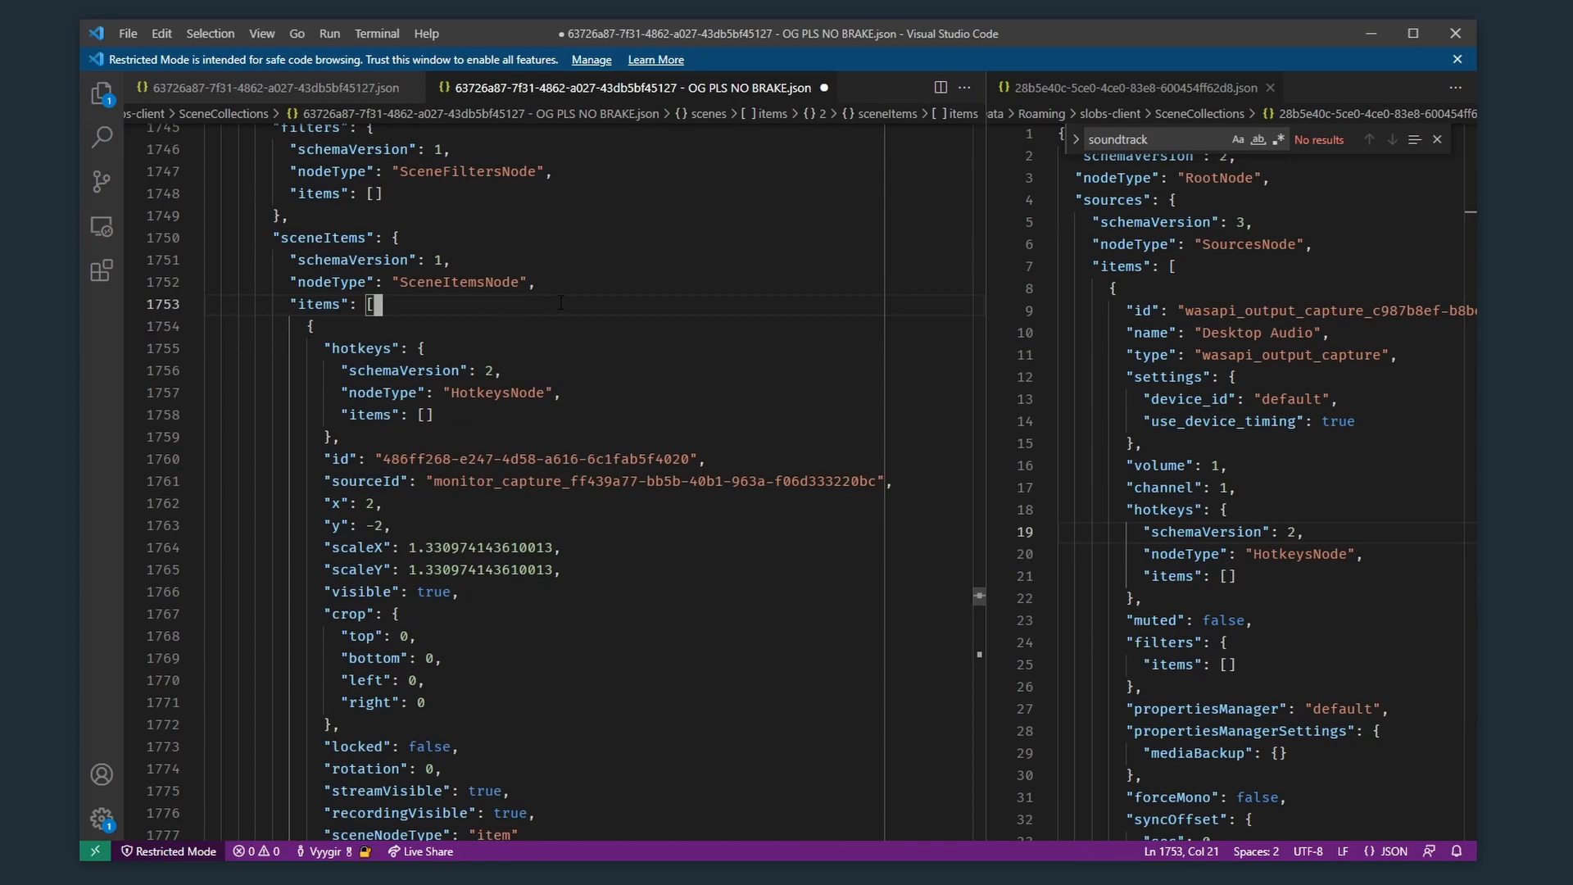
Step: Switch to the Streamlabs Desktop output settings and close the Settings window
drag(983, 0, 893, 0)
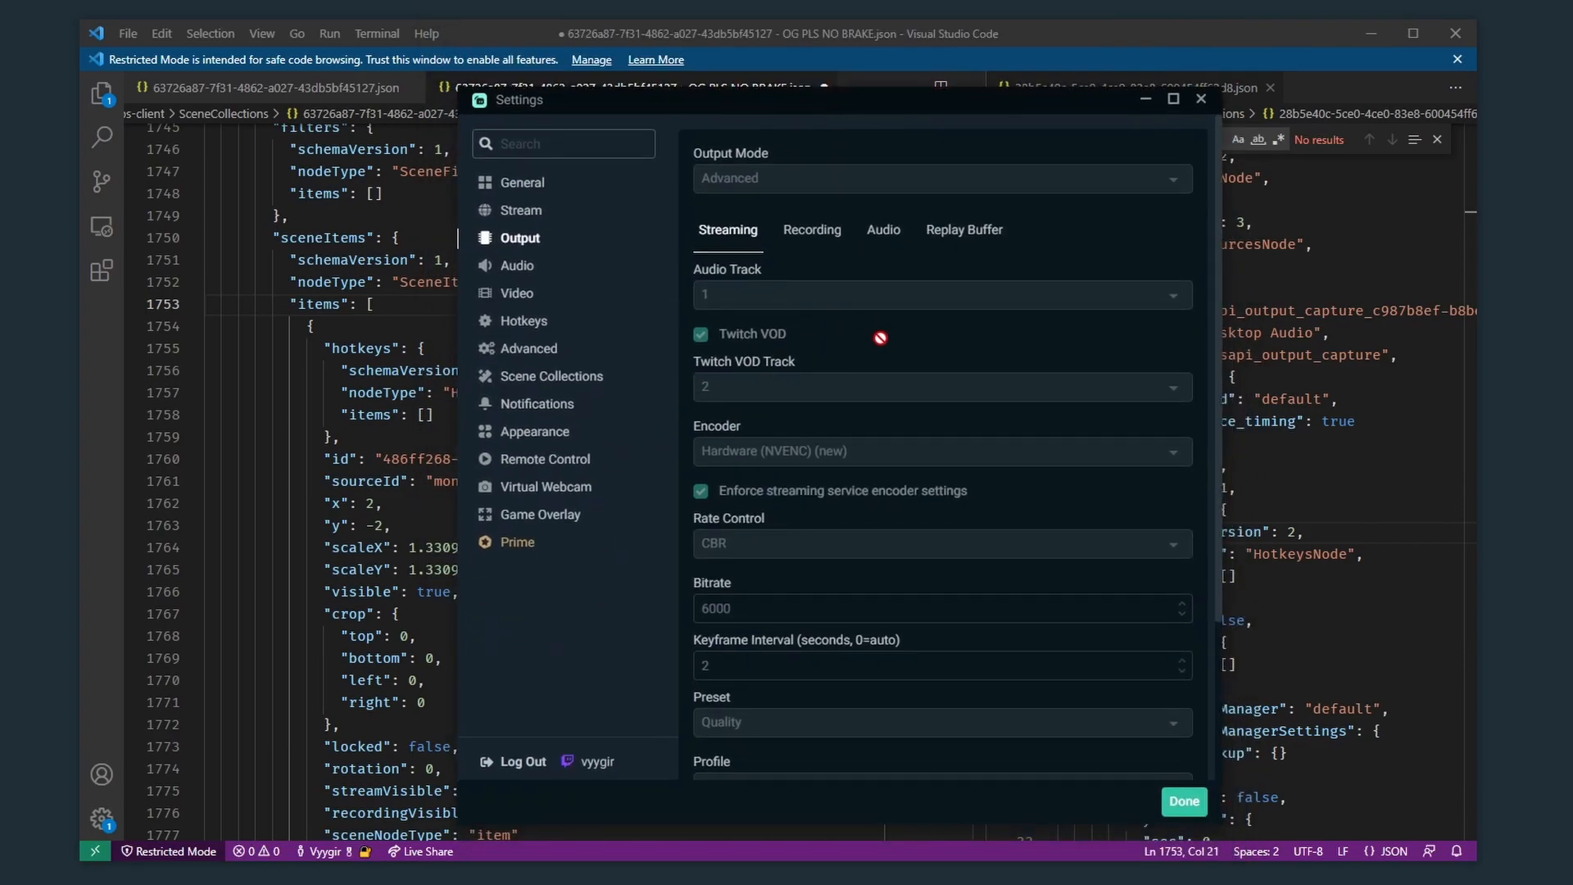
click(1200, 99)
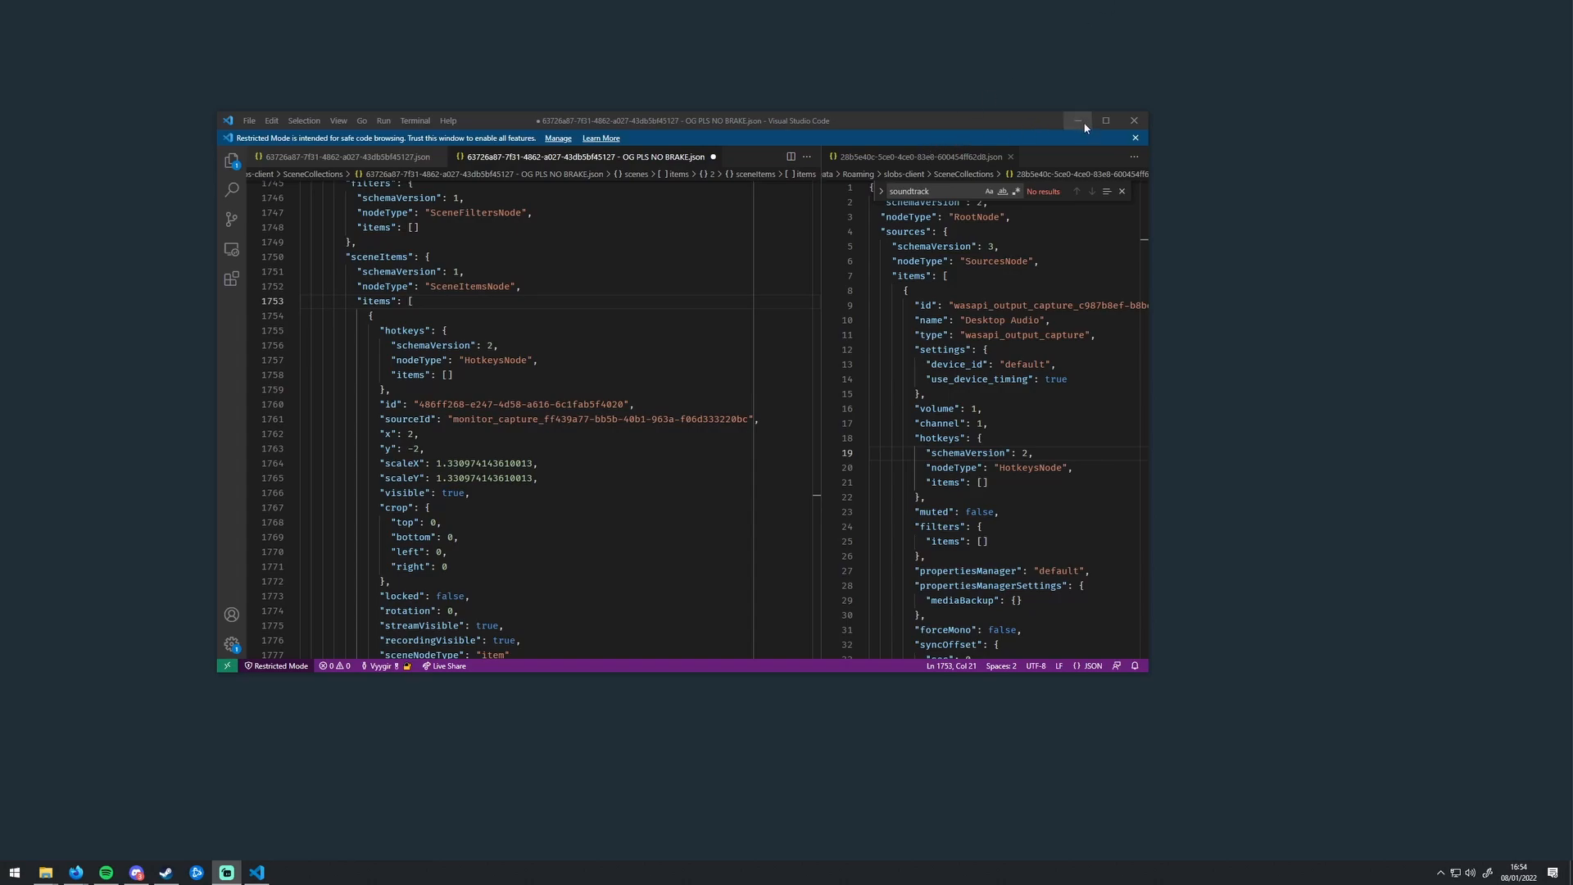
Step: Undo all deletions in "OG PLS NO BRAKE.json" to restore the Soundtrack nodes, and close Visual Studio Code
click(713, 287)
key(ctrl+z)
key(ctrl+z)
key(ctrl+z)
key(ctrl+z)
key(ctrl+z)
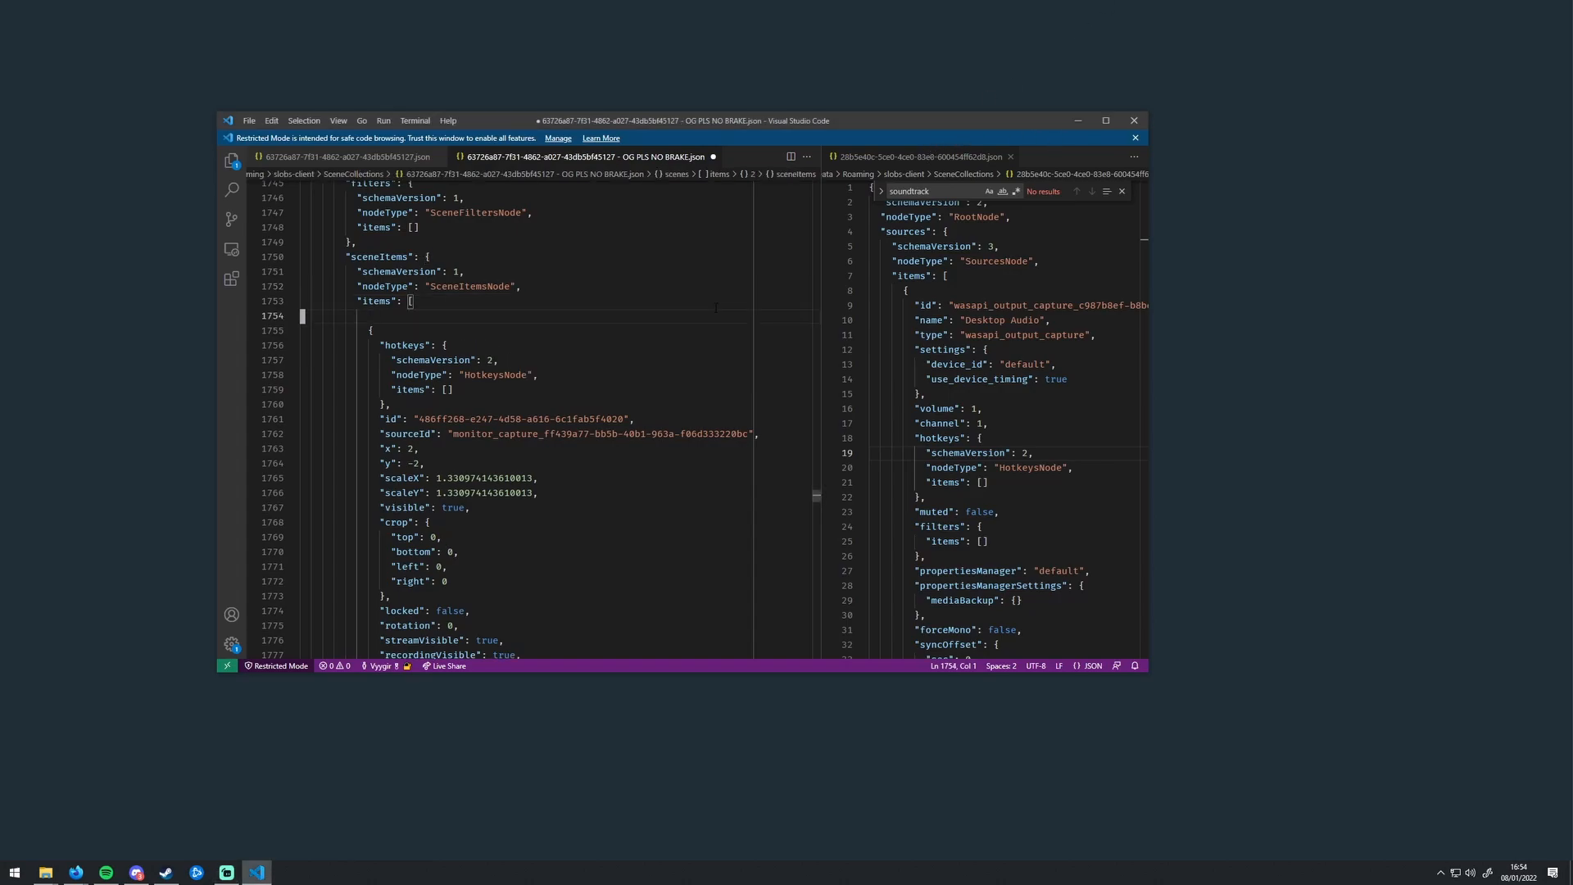
key(ctrl+z)
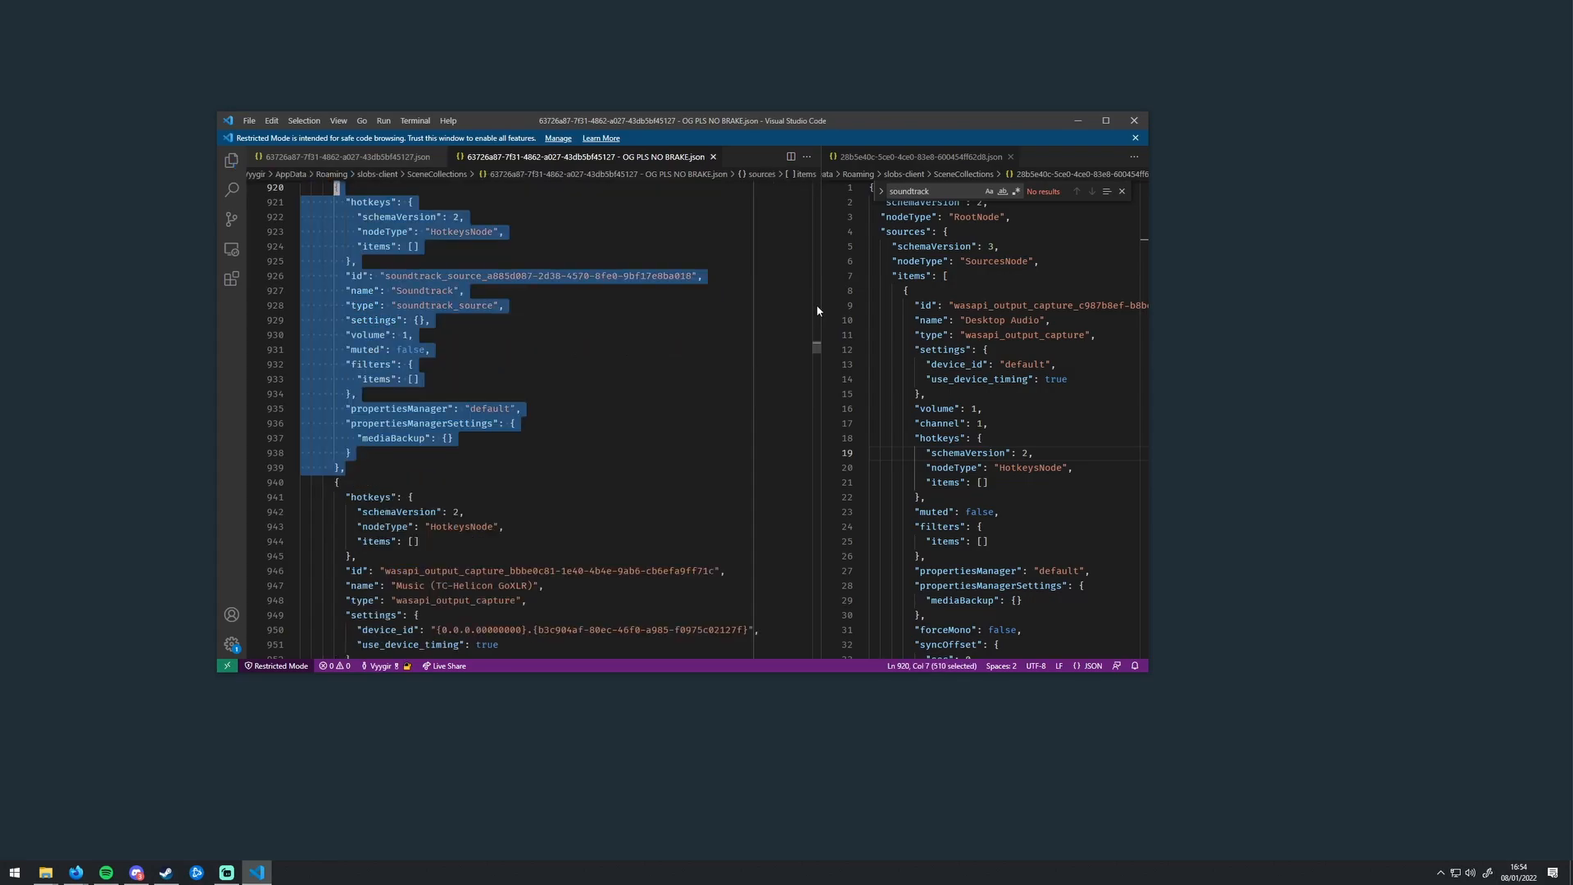
click(1134, 120)
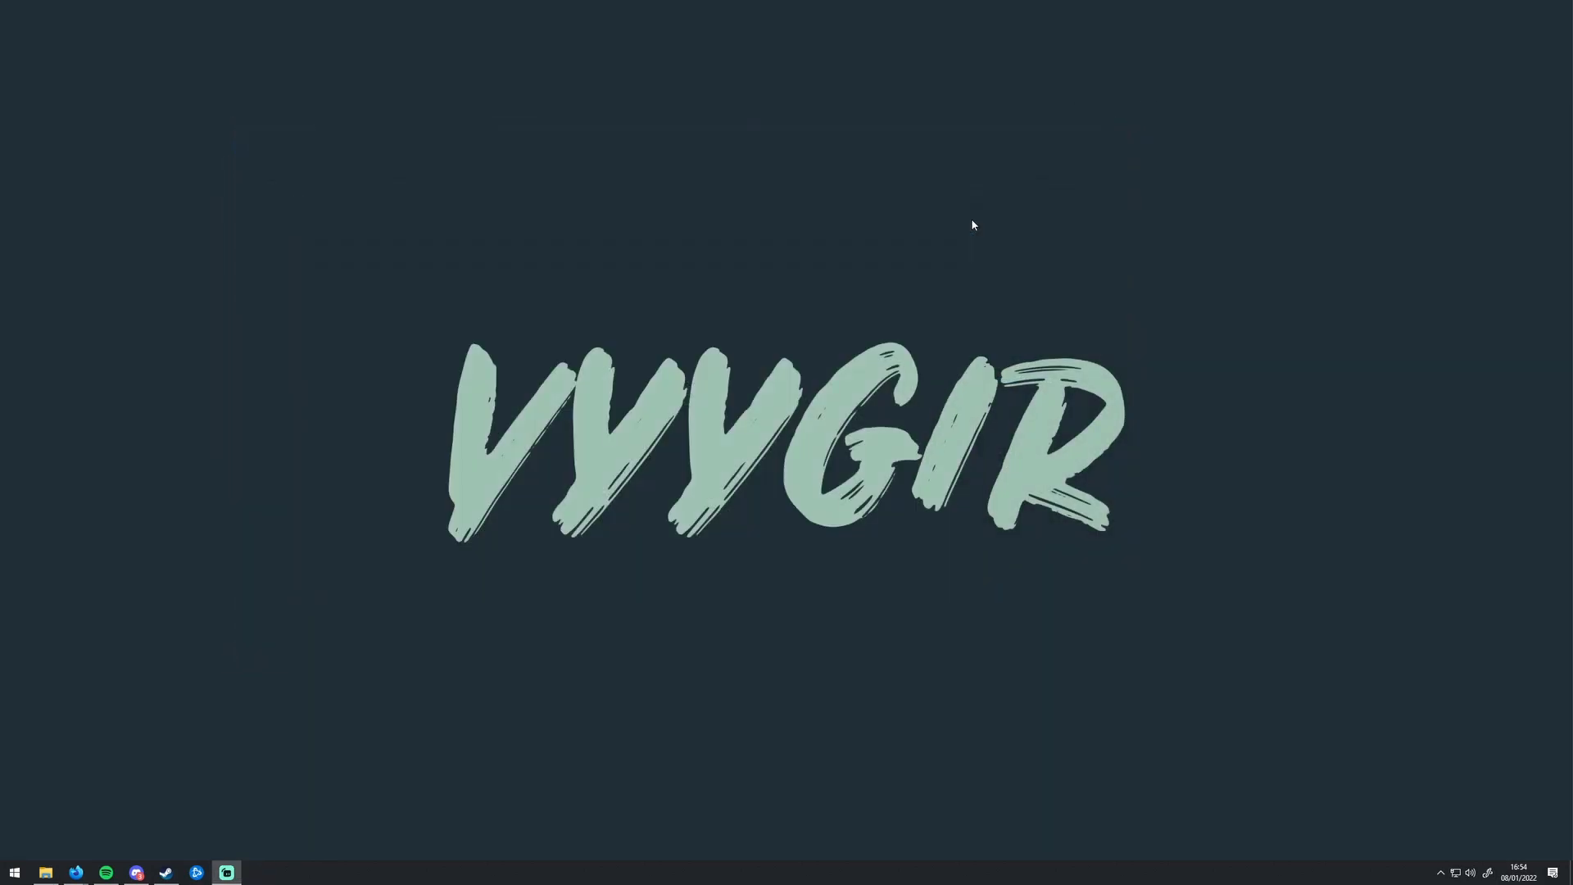